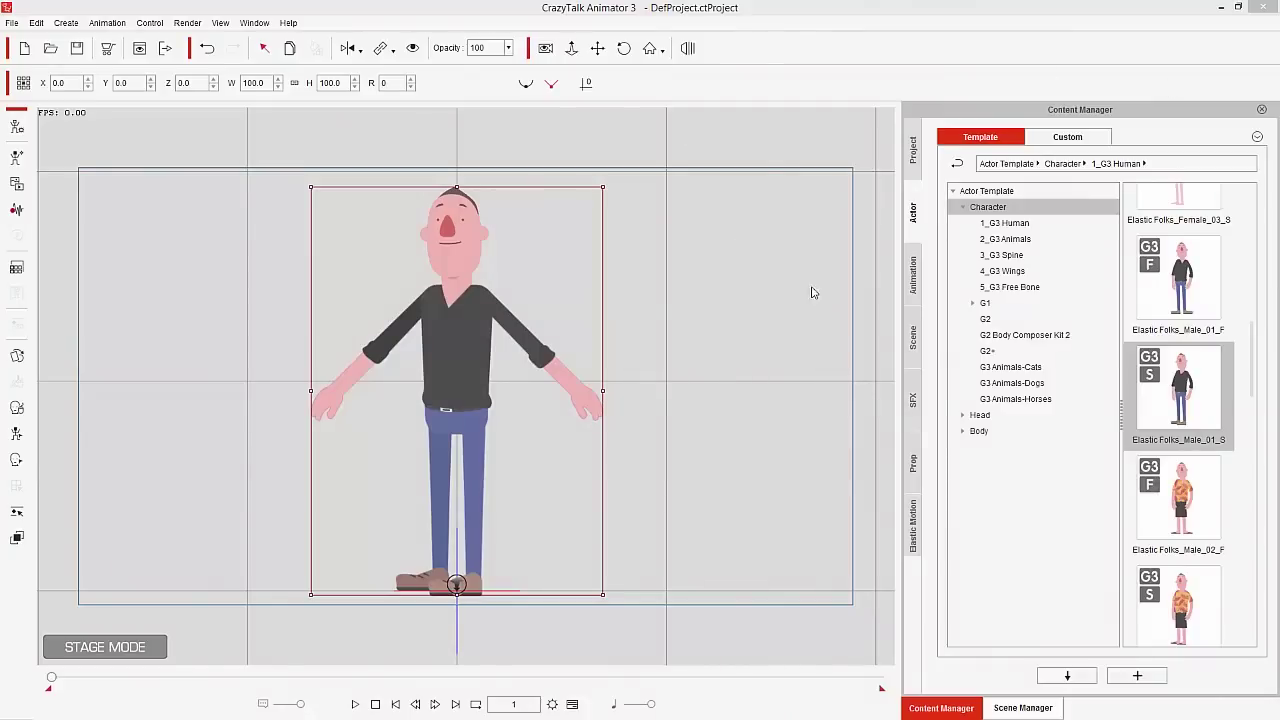
Step: Place the Elastic Folks_Male_01_S G3 Human actor on the stage and bring up the motion library
{"action": "left_click", "coordinate": [1185, 413]}
{"action": "left_click", "coordinate": [912, 273]}
Step: Browse Motion > G3 Human Motions-Smooth Moves > Elastic Folks_Side > Perform until Ride Bike is listed
{"action": "left_click", "coordinate": [978, 207]}
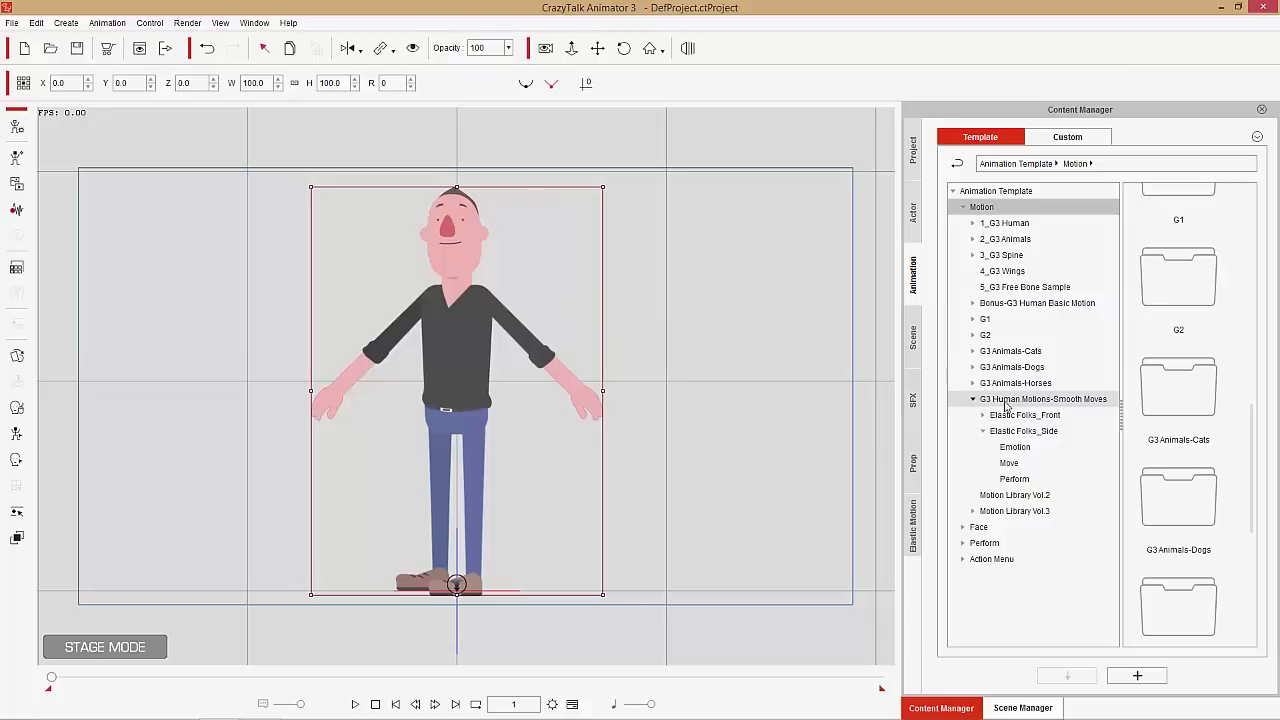
{"action": "left_click", "coordinate": [1063, 400]}
{"action": "left_click", "coordinate": [1030, 431]}
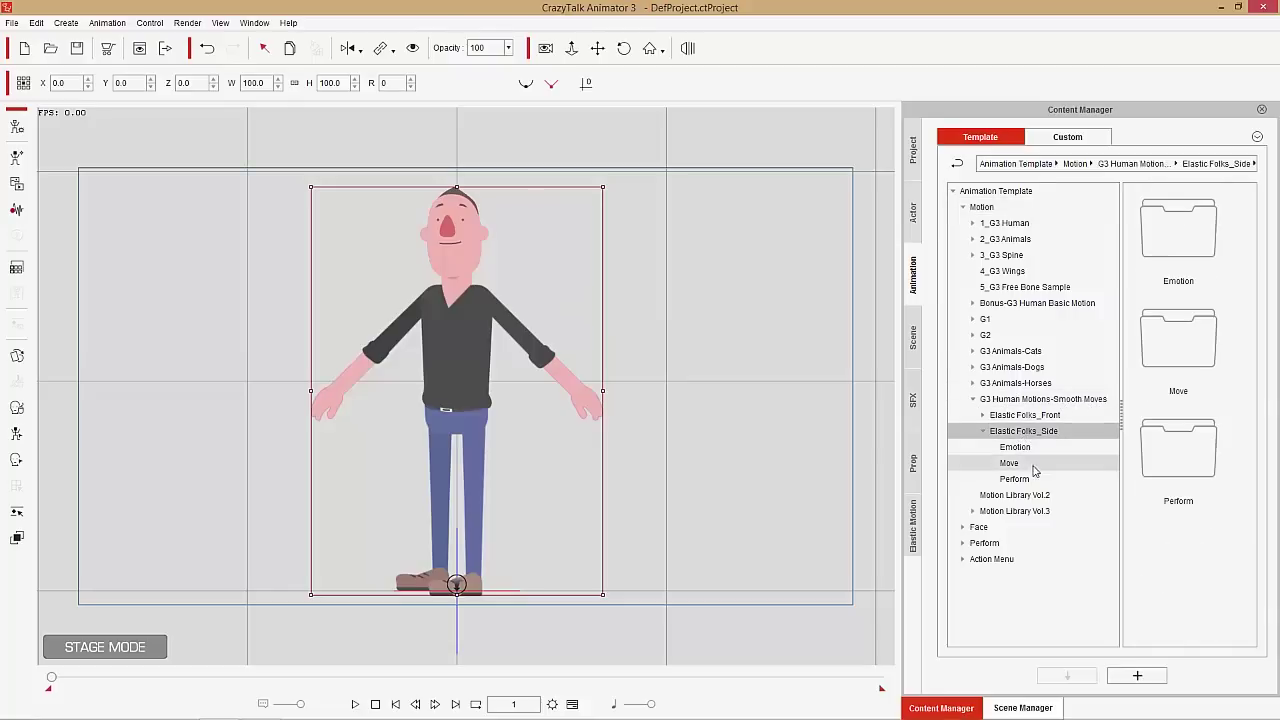
{"action": "left_click", "coordinate": [1020, 479]}
{"action": "left_click_drag", "start_coordinate": [1253, 228], "coordinate": [1276, 461]}
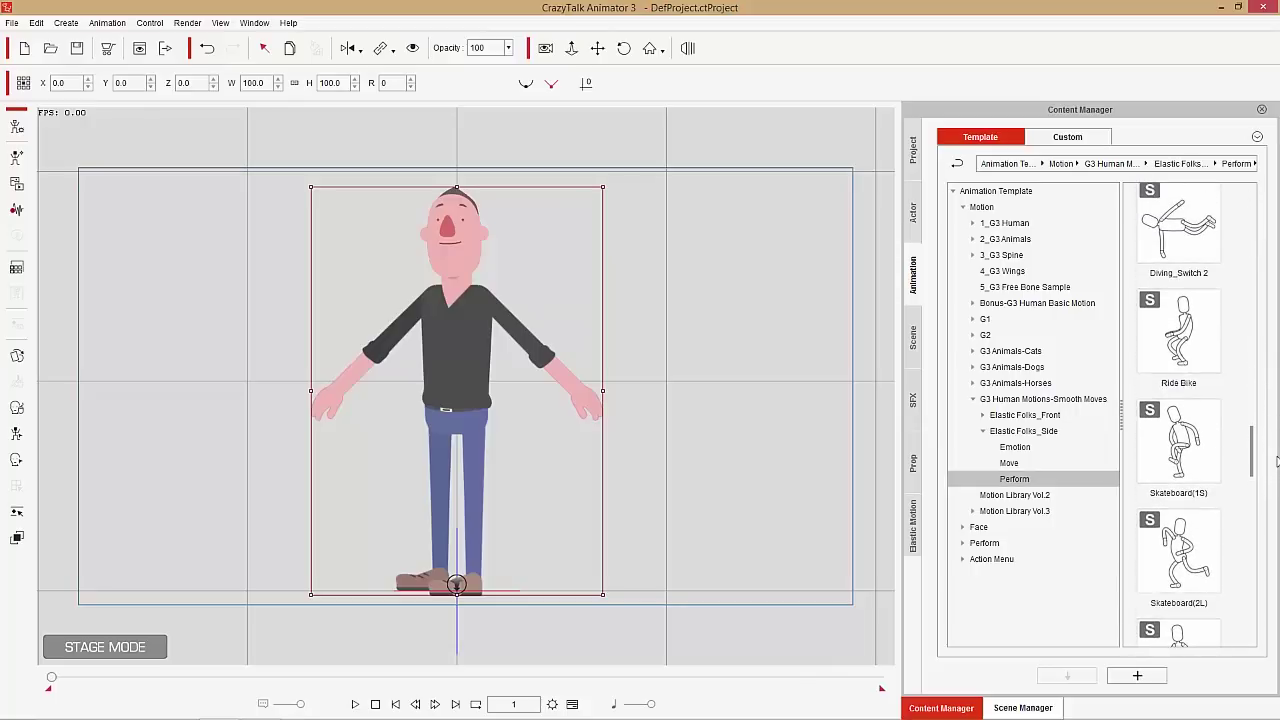
Step: Apply Ride Bike to the character and rewind its Motion track to frame 1
{"action": "double_click", "coordinate": [1193, 348]}
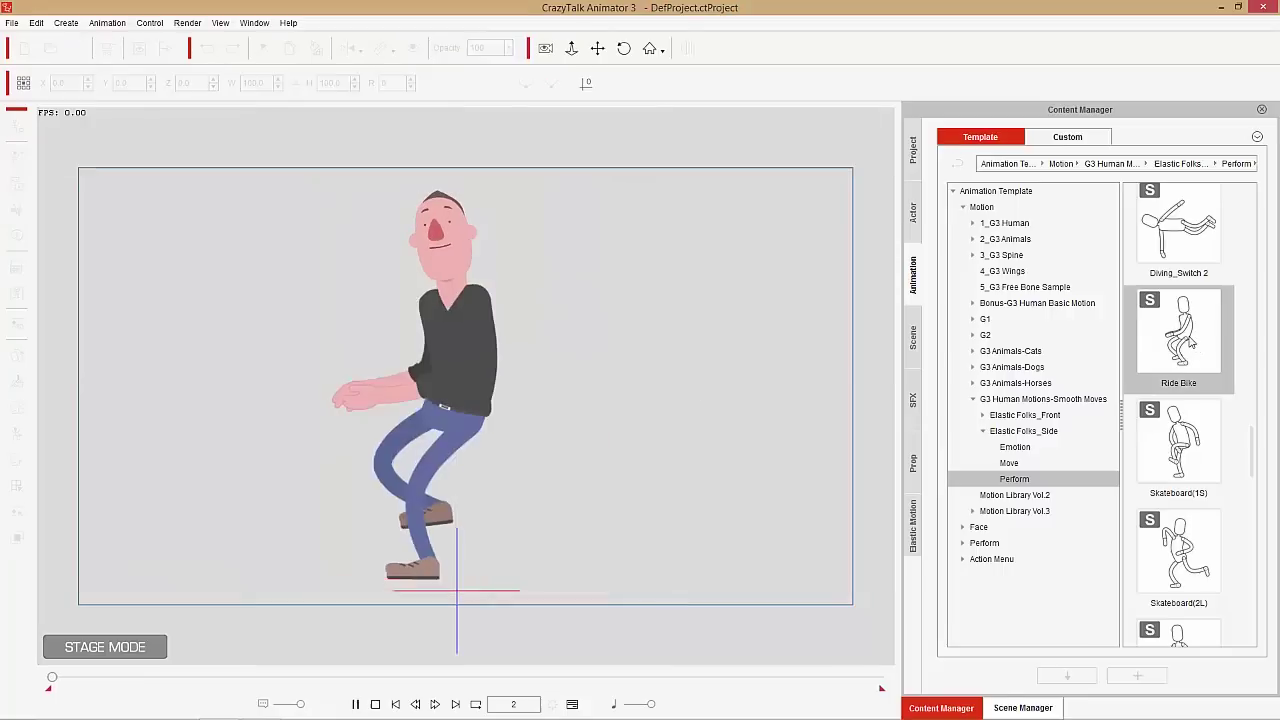
{"action": "left_click", "coordinate": [462, 336]}
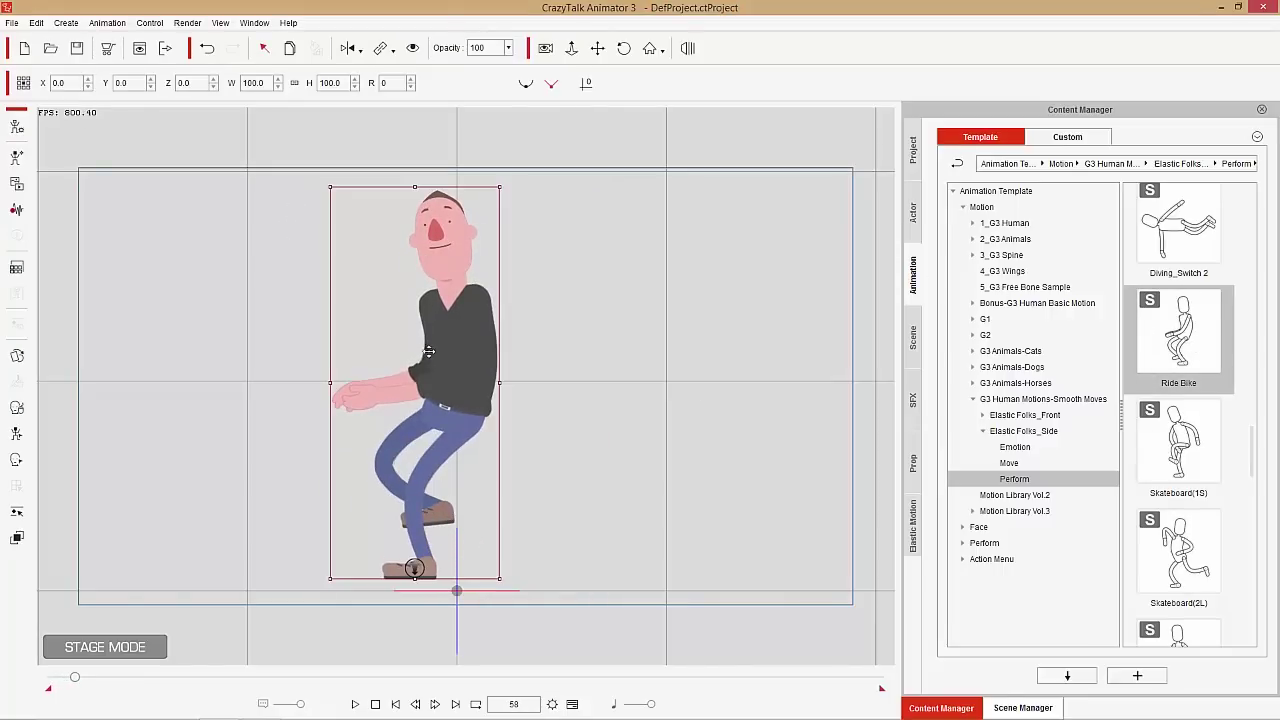
{"action": "key", "text": "F3"}
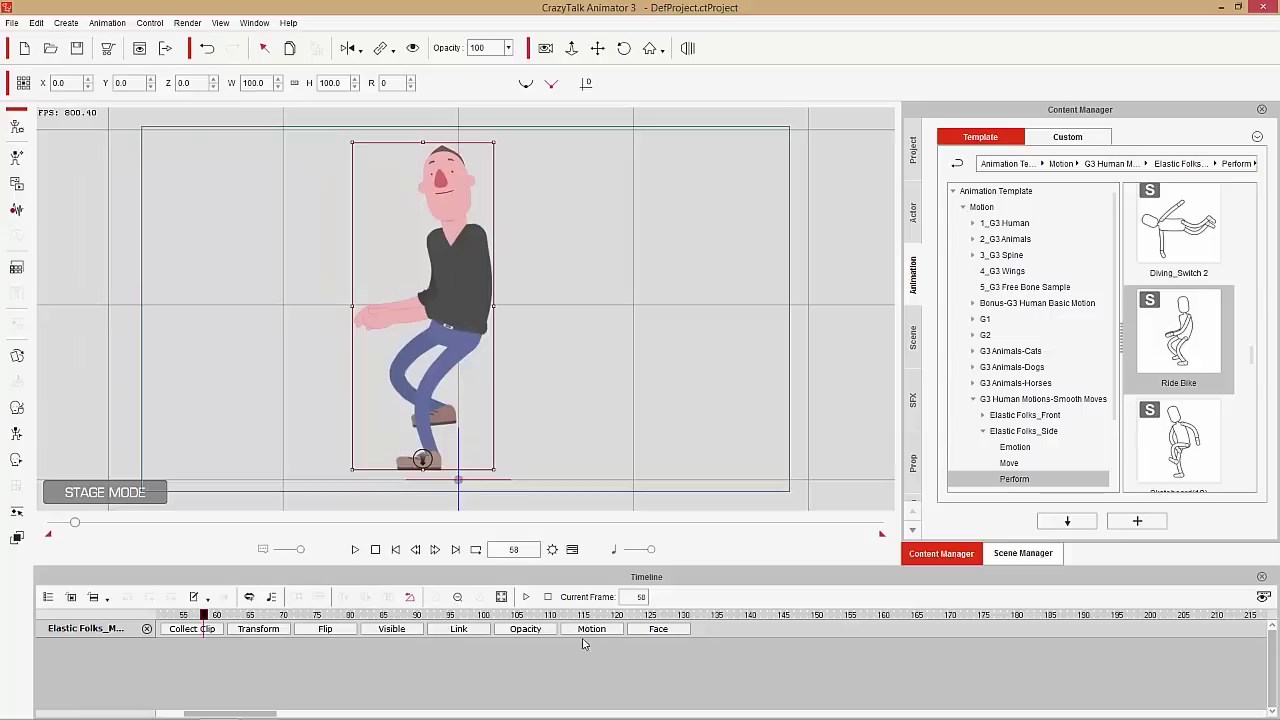
{"action": "left_click", "coordinate": [591, 629]}
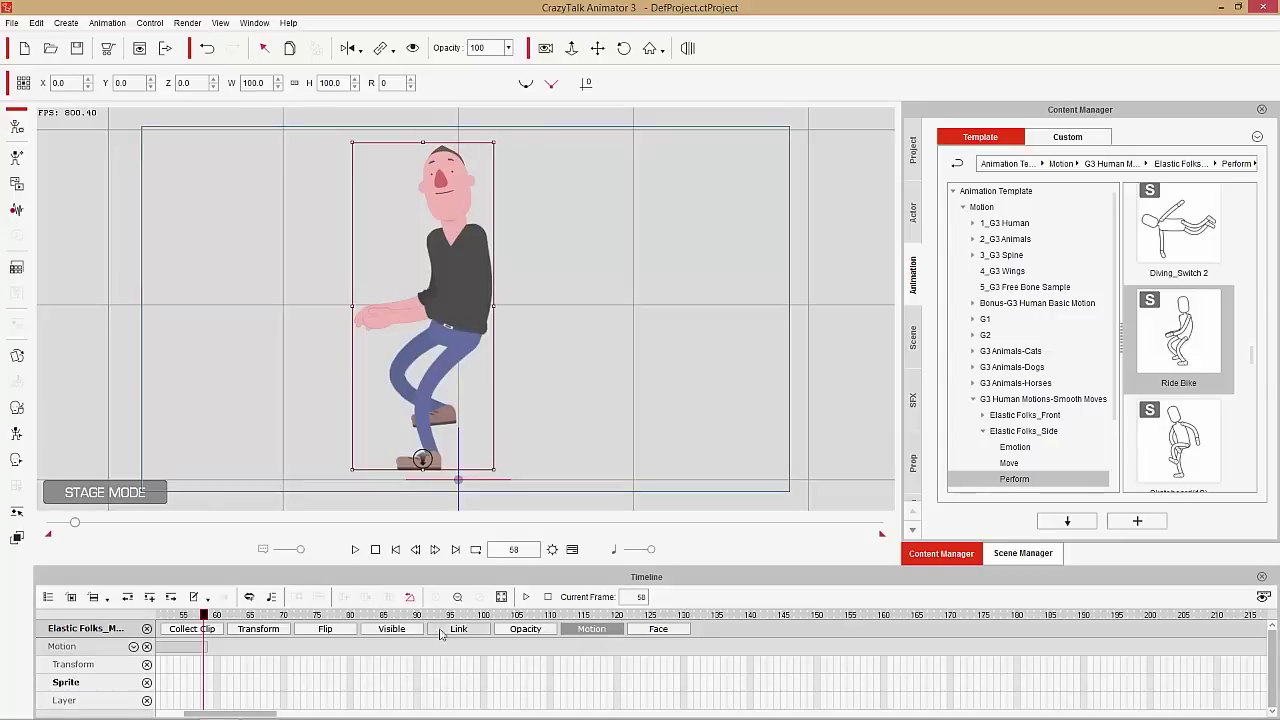
{"action": "left_click", "coordinate": [206, 647]}
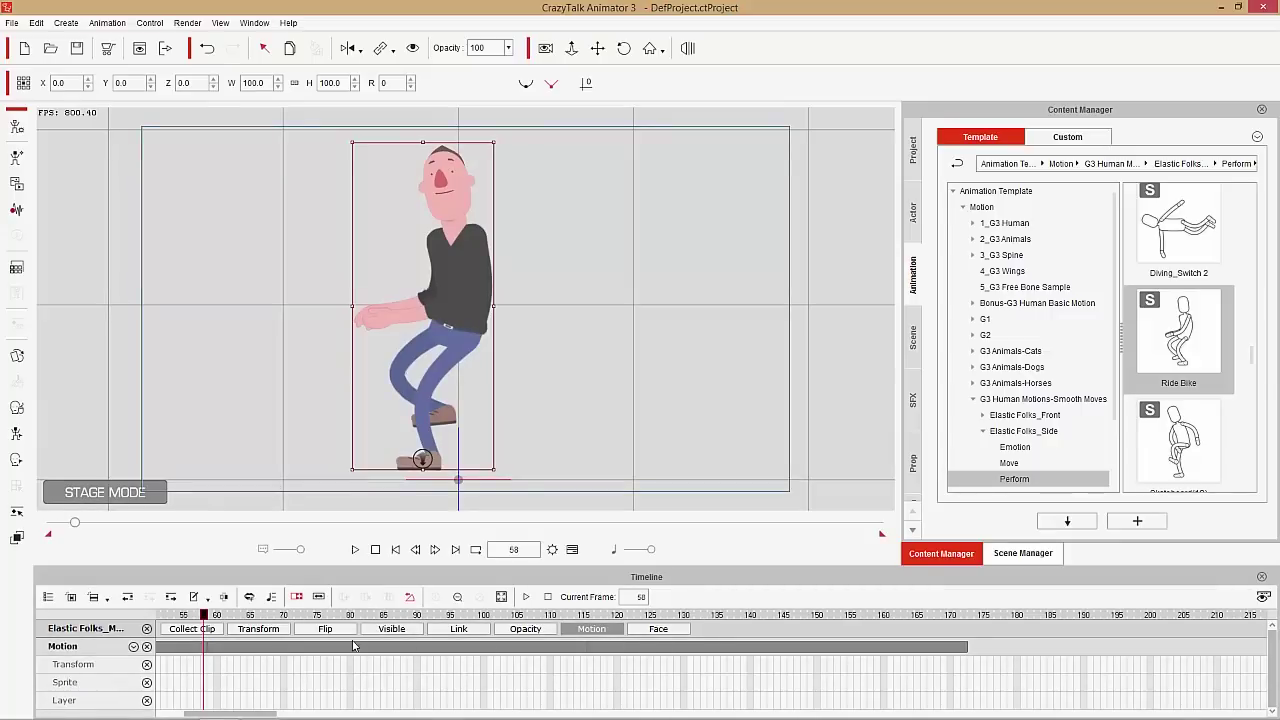
{"action": "left_click_drag", "start_coordinate": [254, 714], "coordinate": [163, 716]}
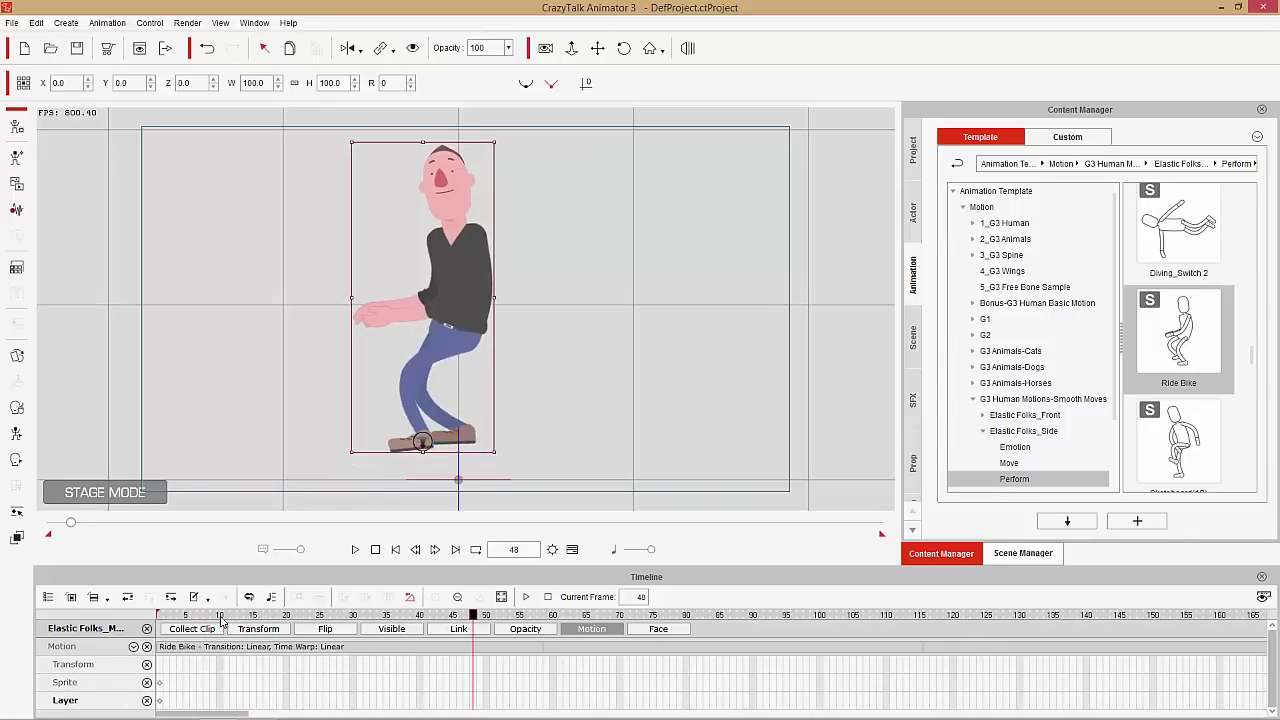
{"action": "key", "text": "Home"}
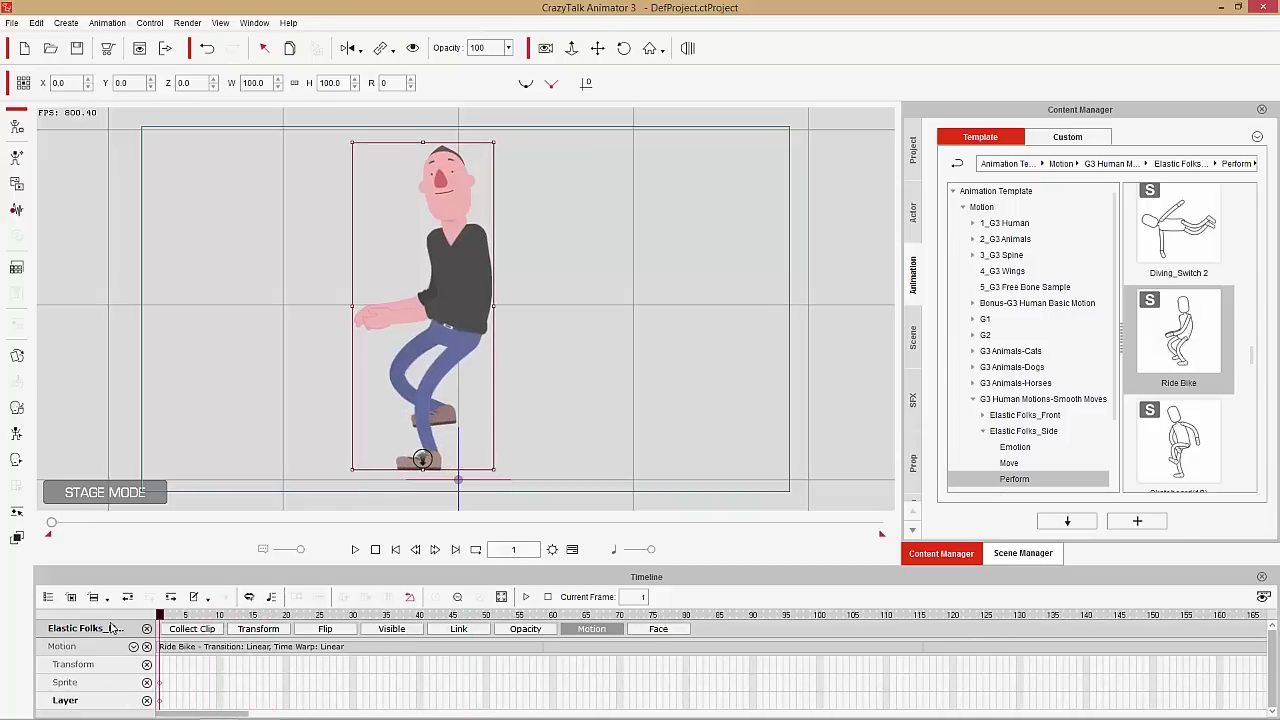
{"action": "left_click", "coordinate": [1263, 579]}
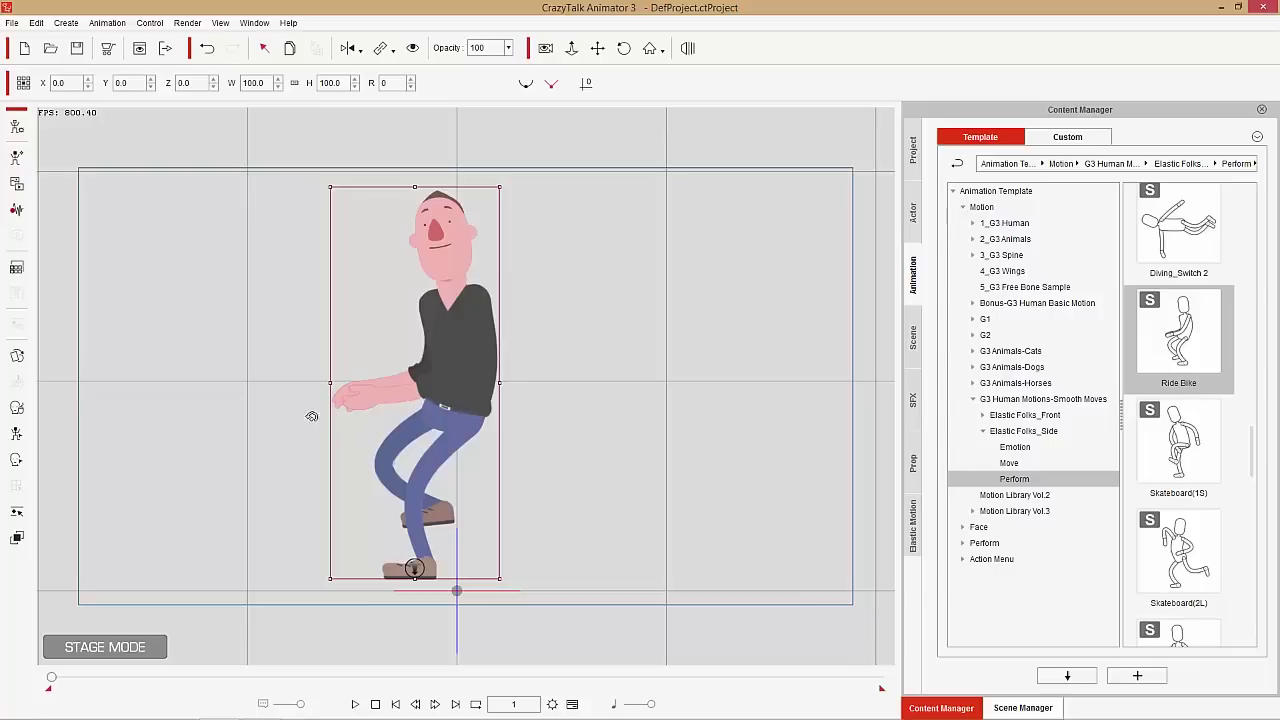
Step: Enter Composer Mode with the Hip bone selected and browse to G3 Animated Props-Fun Stuff > Transportation
{"action": "left_click", "coordinate": [16, 127]}
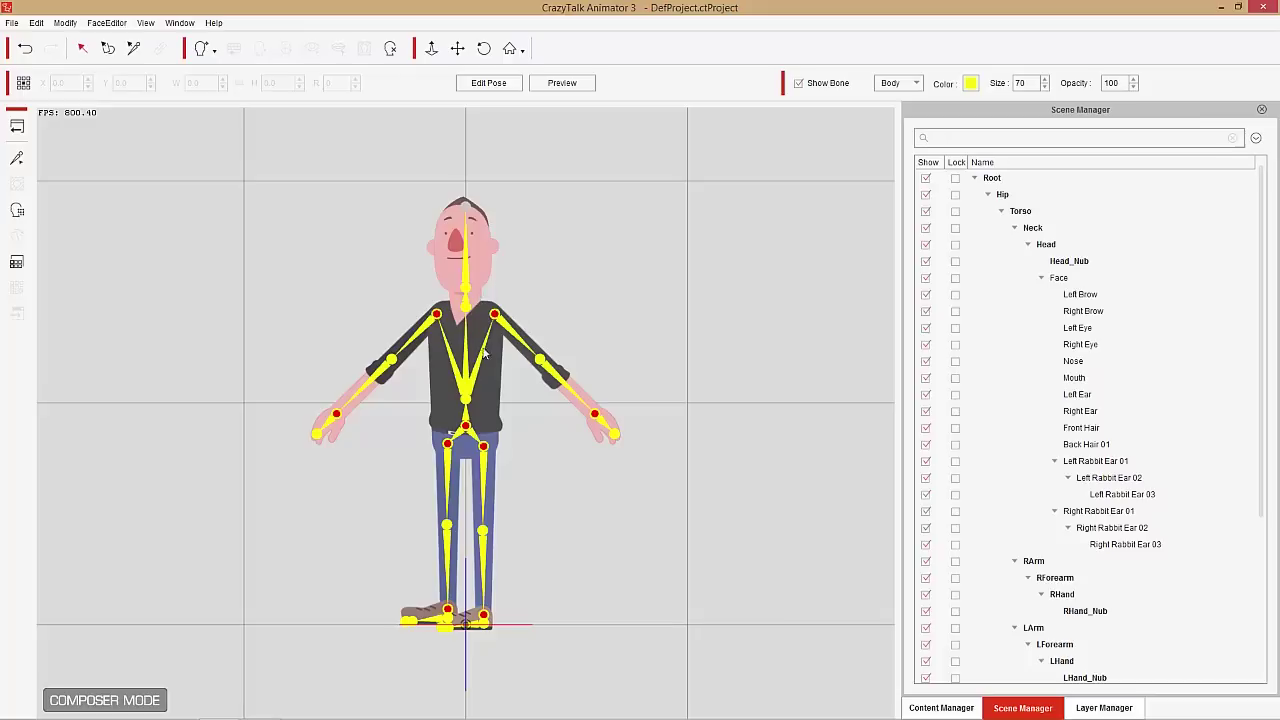
{"action": "left_click", "coordinate": [470, 437]}
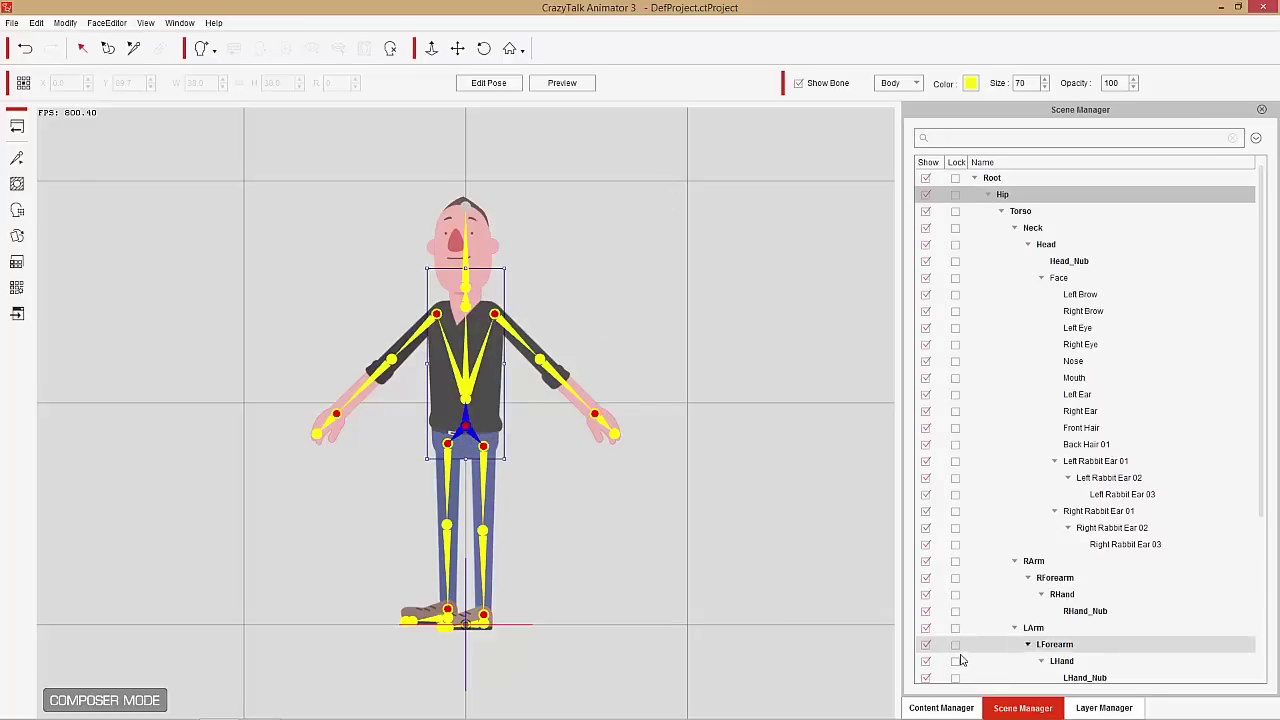
{"action": "left_click", "coordinate": [945, 707]}
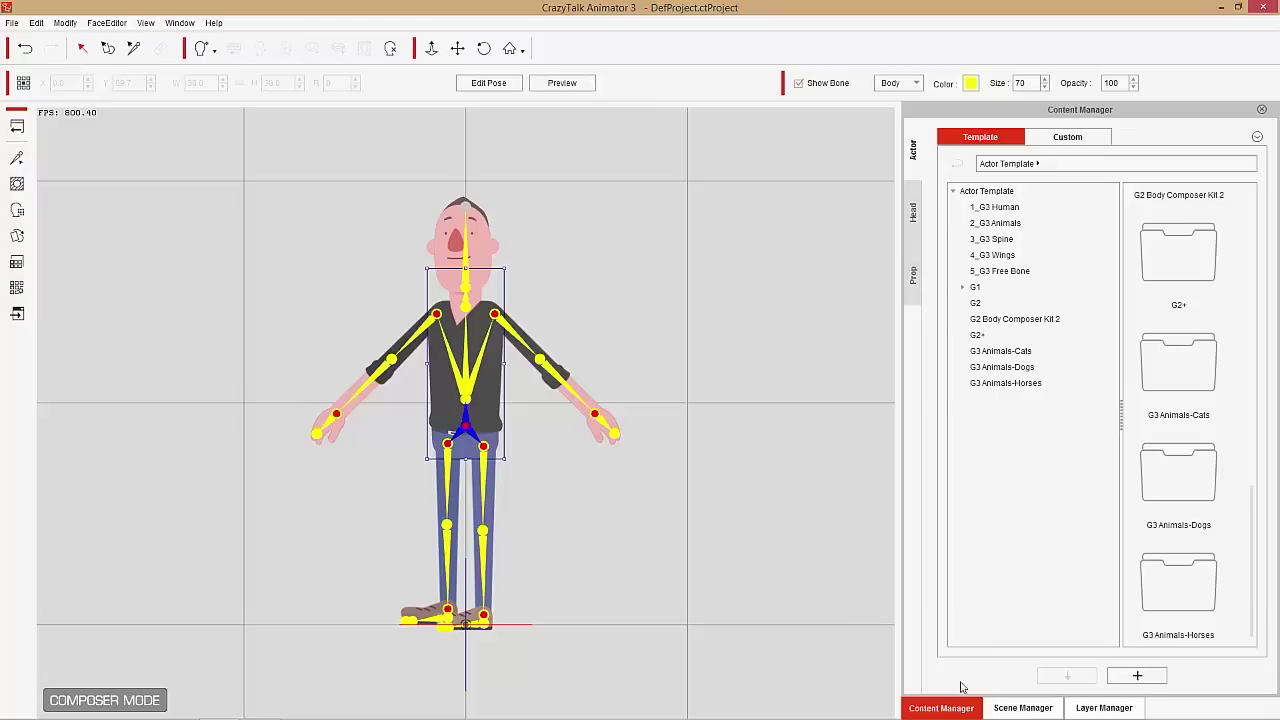
{"action": "left_click", "coordinate": [913, 272]}
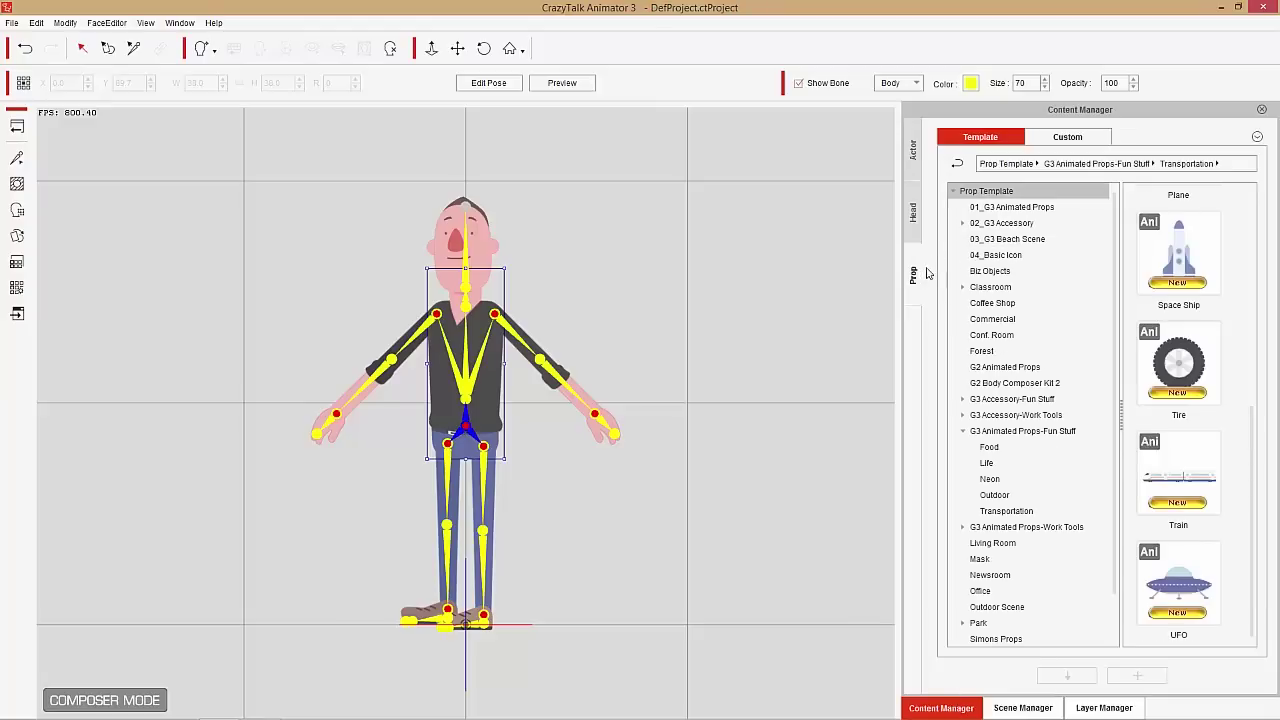
{"action": "left_click", "coordinate": [1030, 434]}
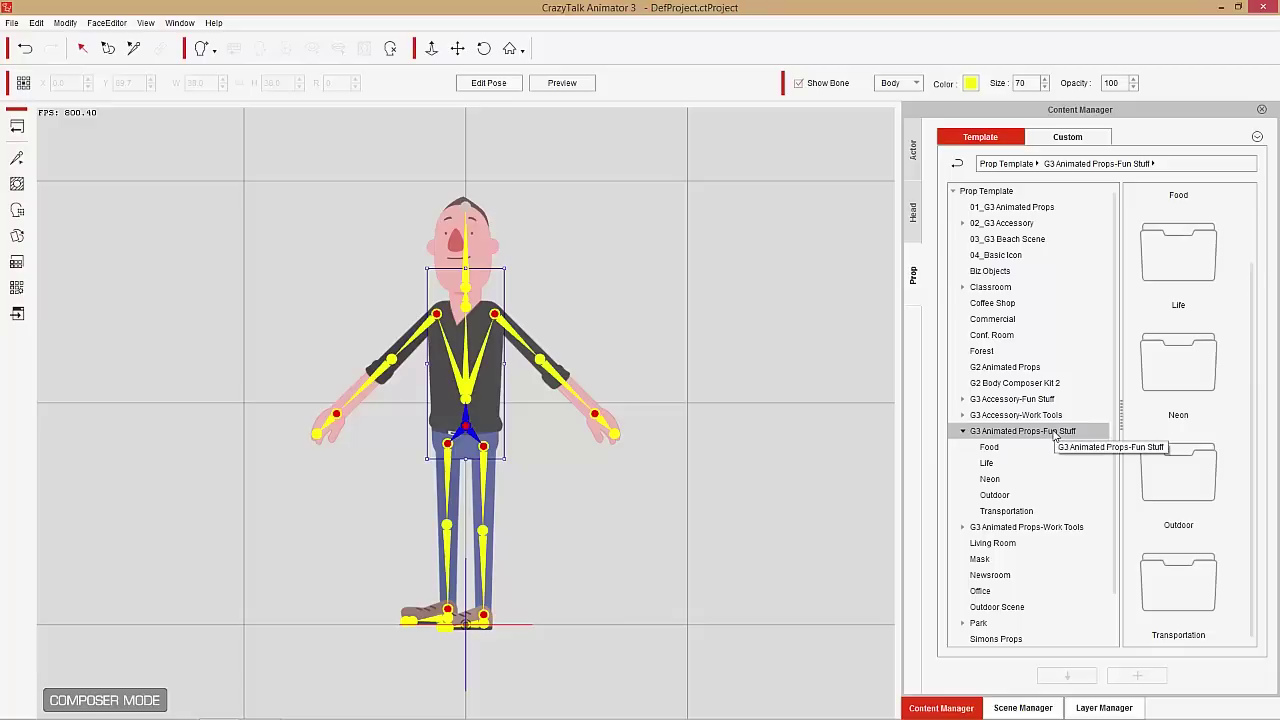
{"action": "left_click", "coordinate": [1027, 511]}
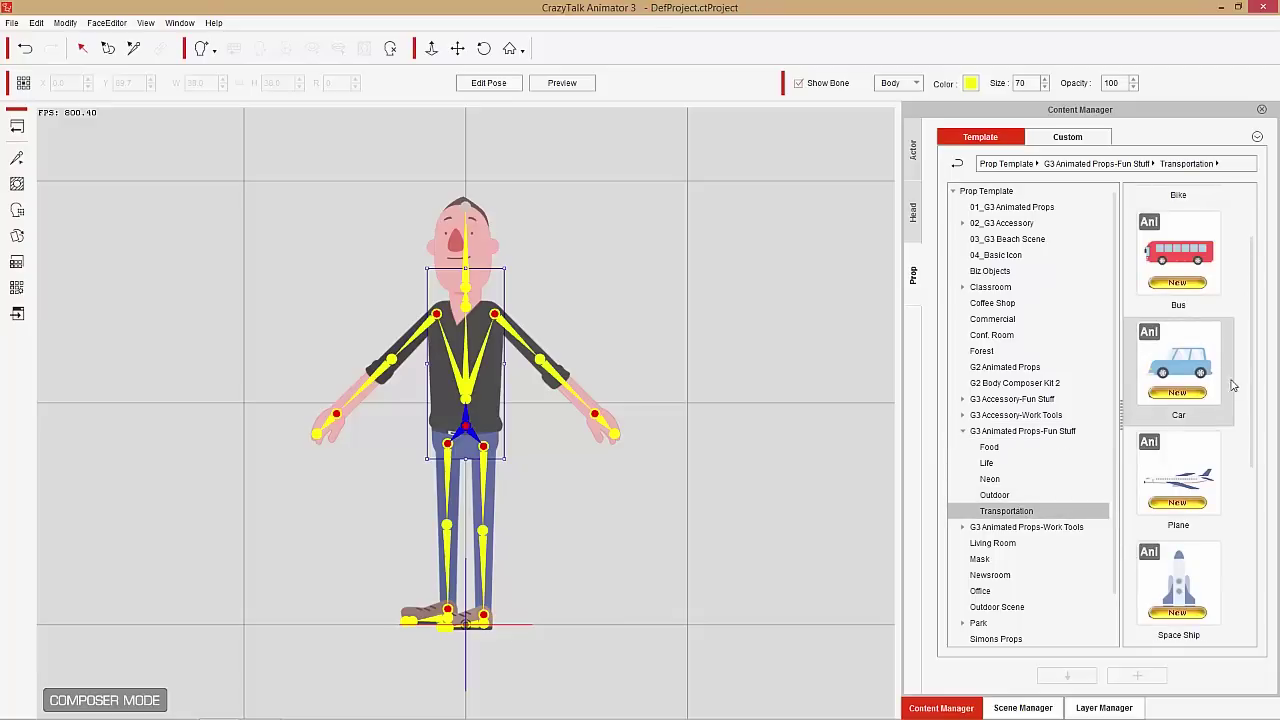
Step: Attach the Bike prop in front of the character's legs, hide the bones, and show the layer list
{"action": "left_click_drag", "start_coordinate": [1247, 363], "coordinate": [1245, 256]}
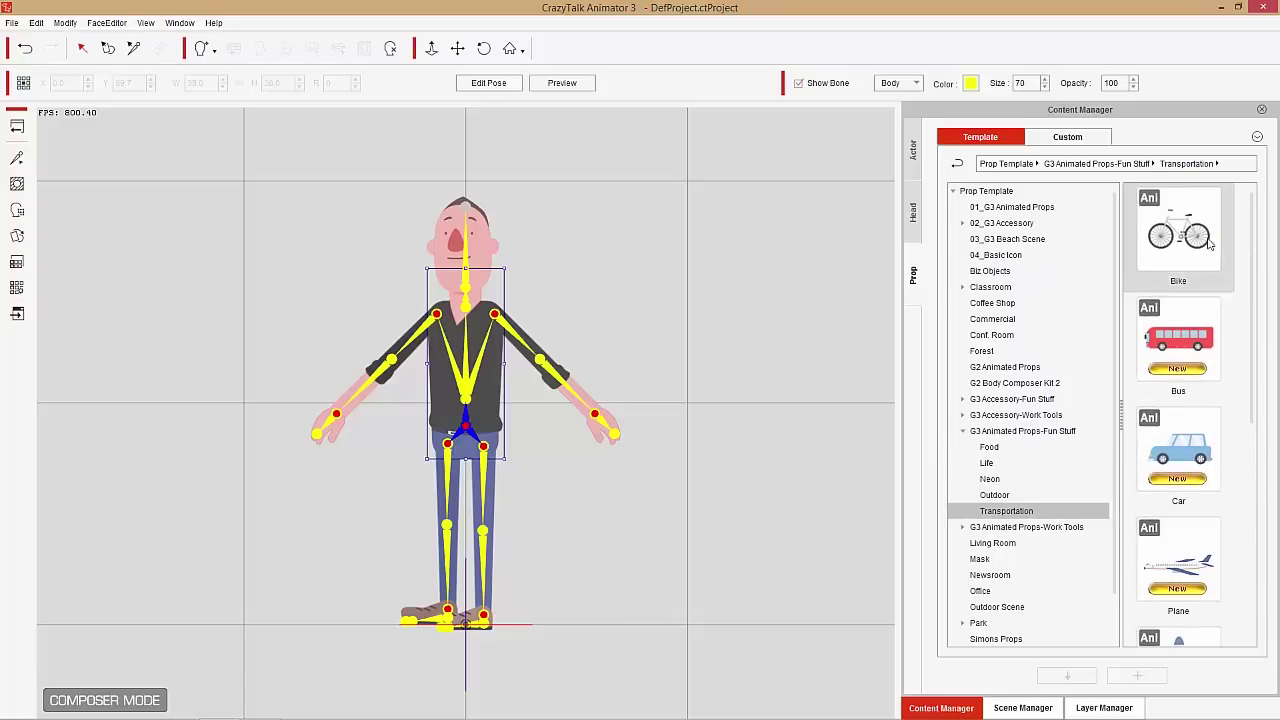
{"action": "double_click", "coordinate": [1193, 235]}
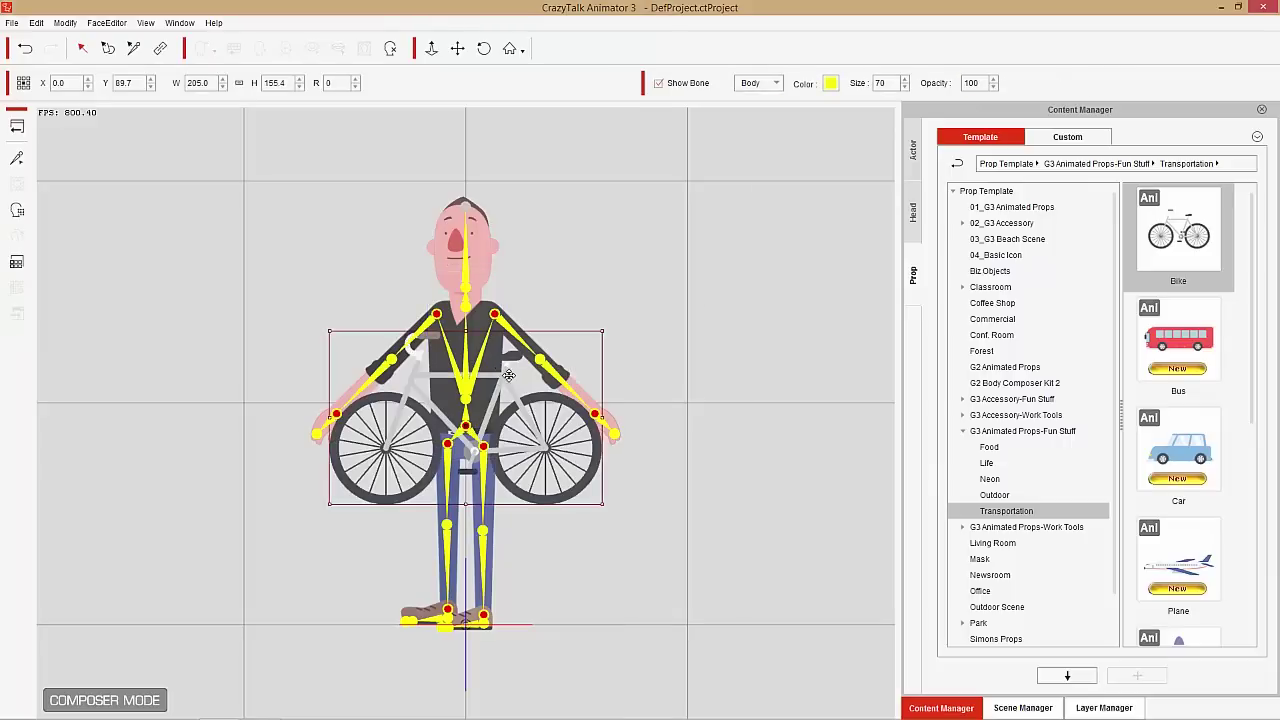
{"action": "left_click_drag", "start_coordinate": [510, 437], "coordinate": [492, 496]}
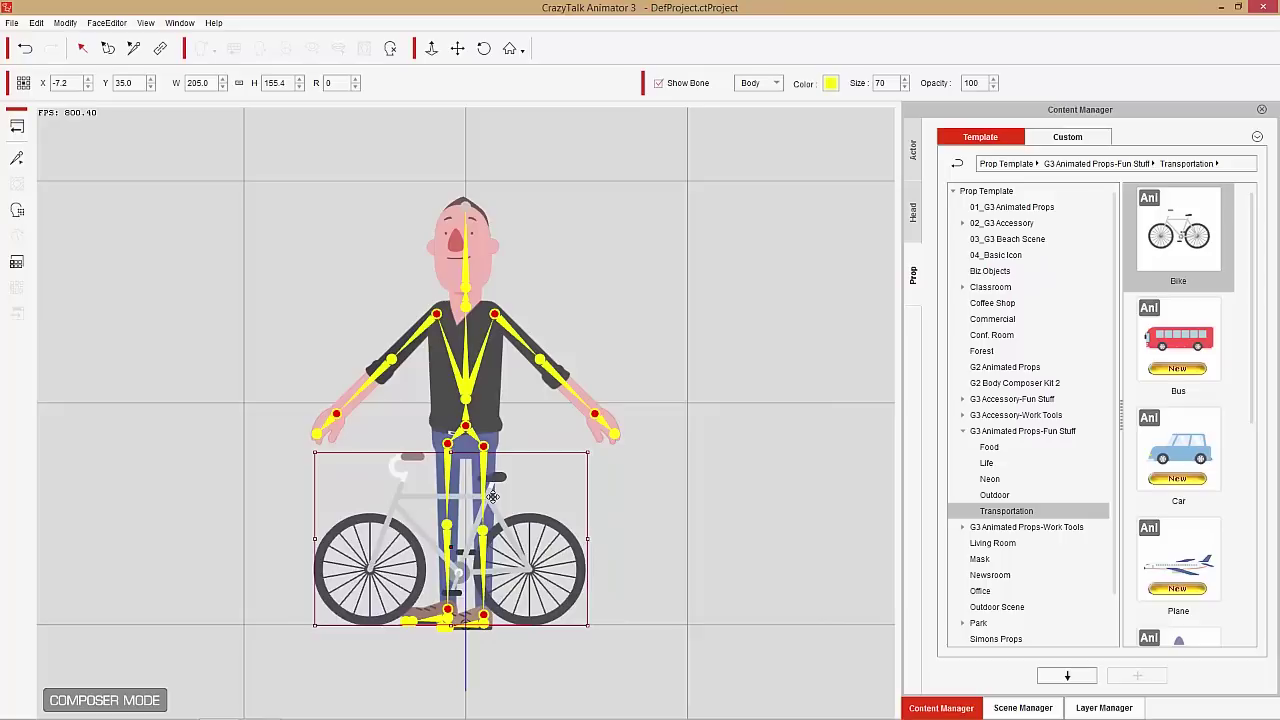
{"action": "left_click", "coordinate": [674, 491]}
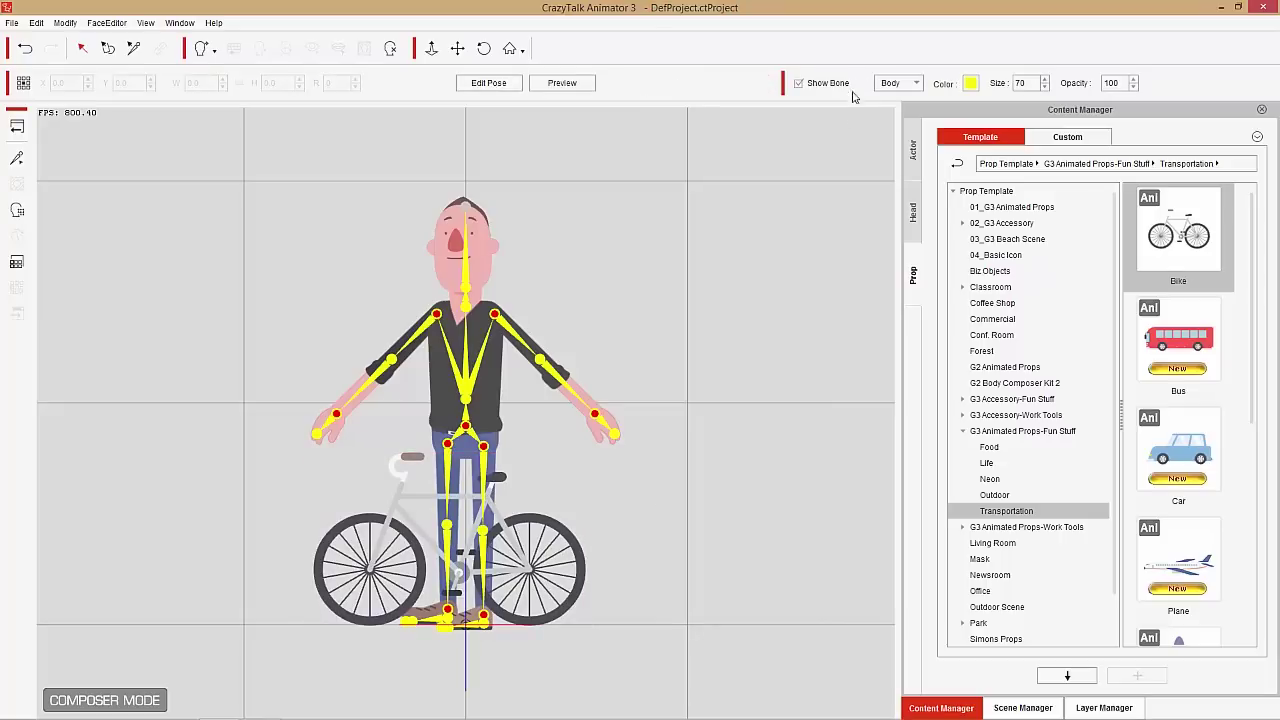
{"action": "left_click", "coordinate": [798, 84]}
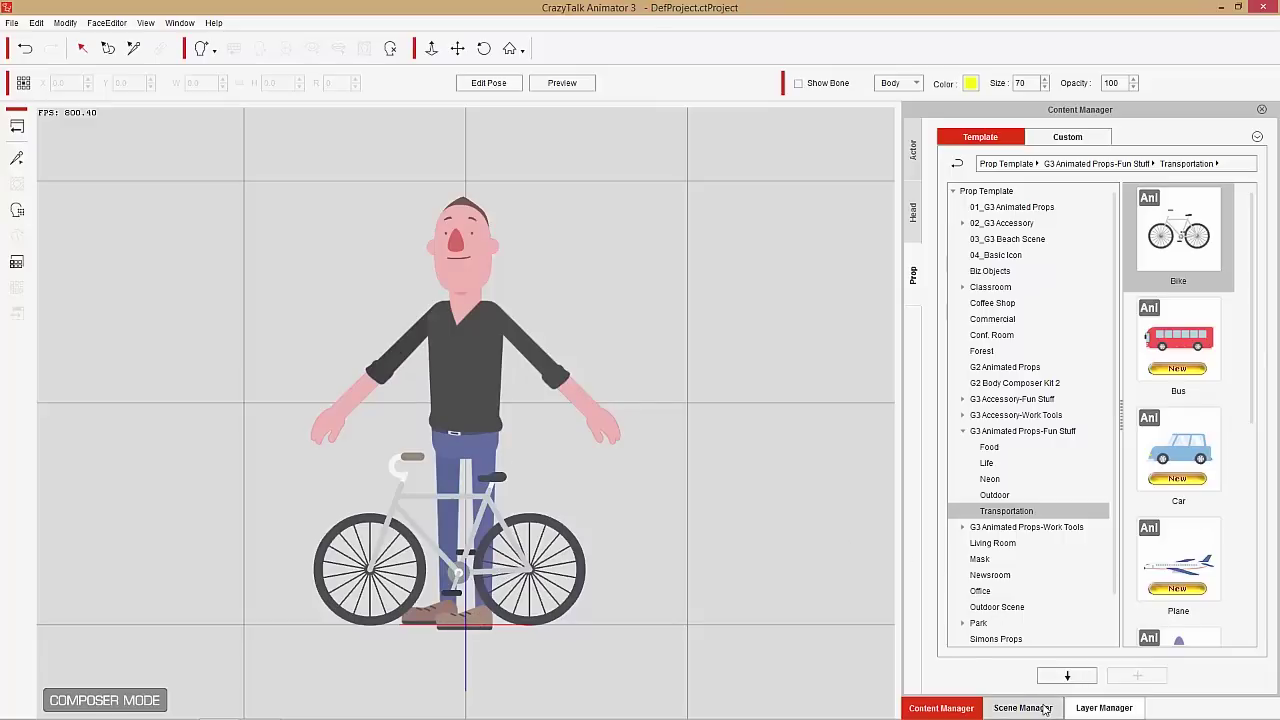
{"action": "left_click", "coordinate": [1104, 708]}
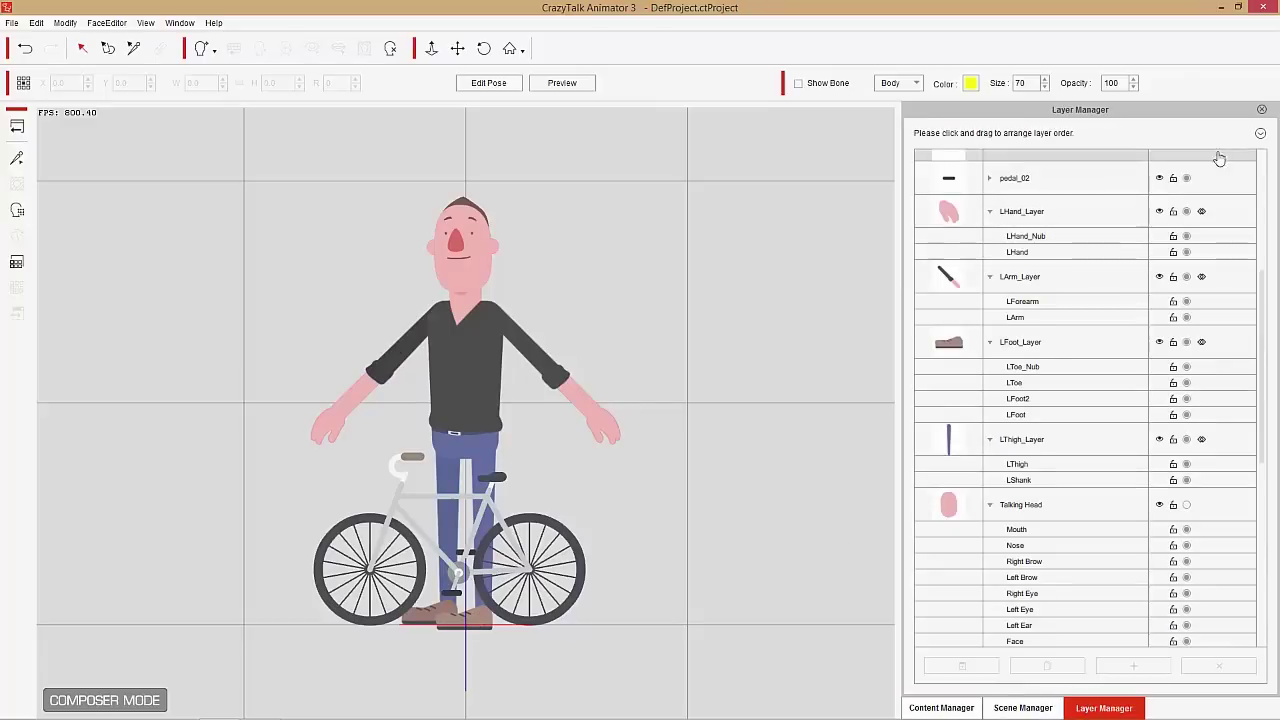
Step: Collapse the layer list to top-level layers and move pedal_01 and crank arm_01 above the bike body
{"action": "left_click", "coordinate": [1260, 133]}
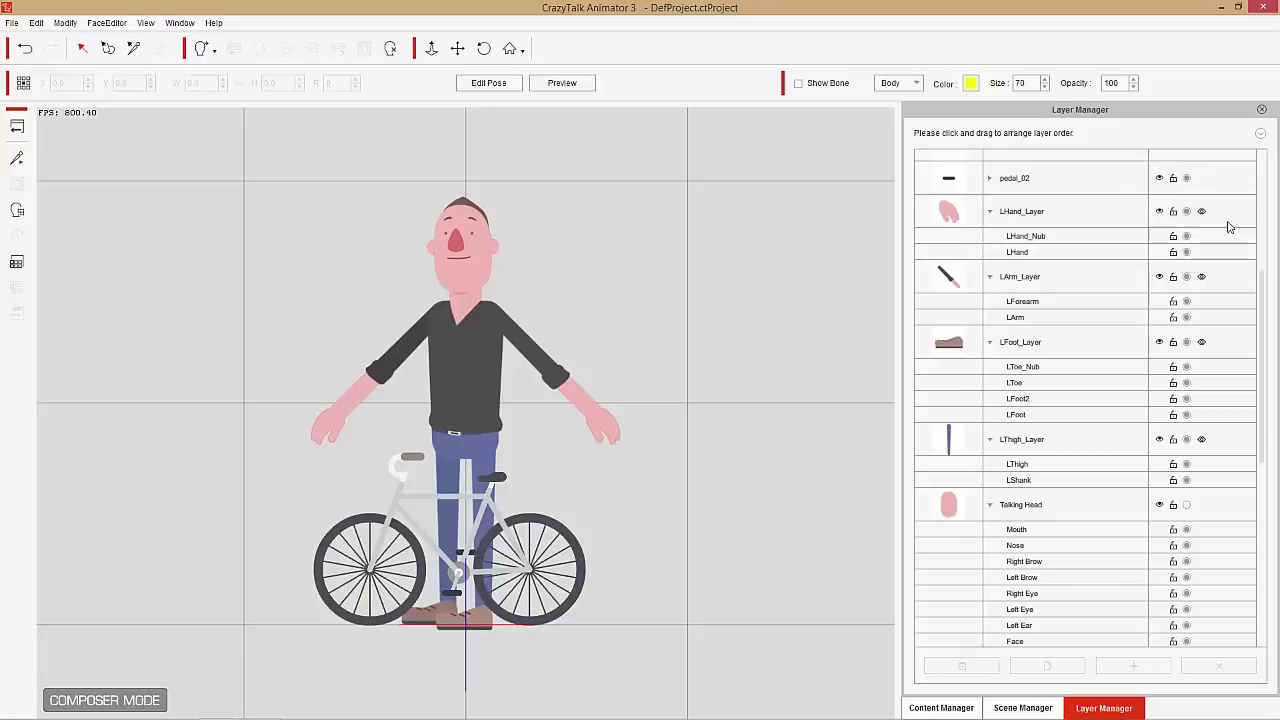
{"action": "left_click", "coordinate": [1229, 226]}
{"action": "left_click_drag", "start_coordinate": [1262, 278], "coordinate": [1258, 163]}
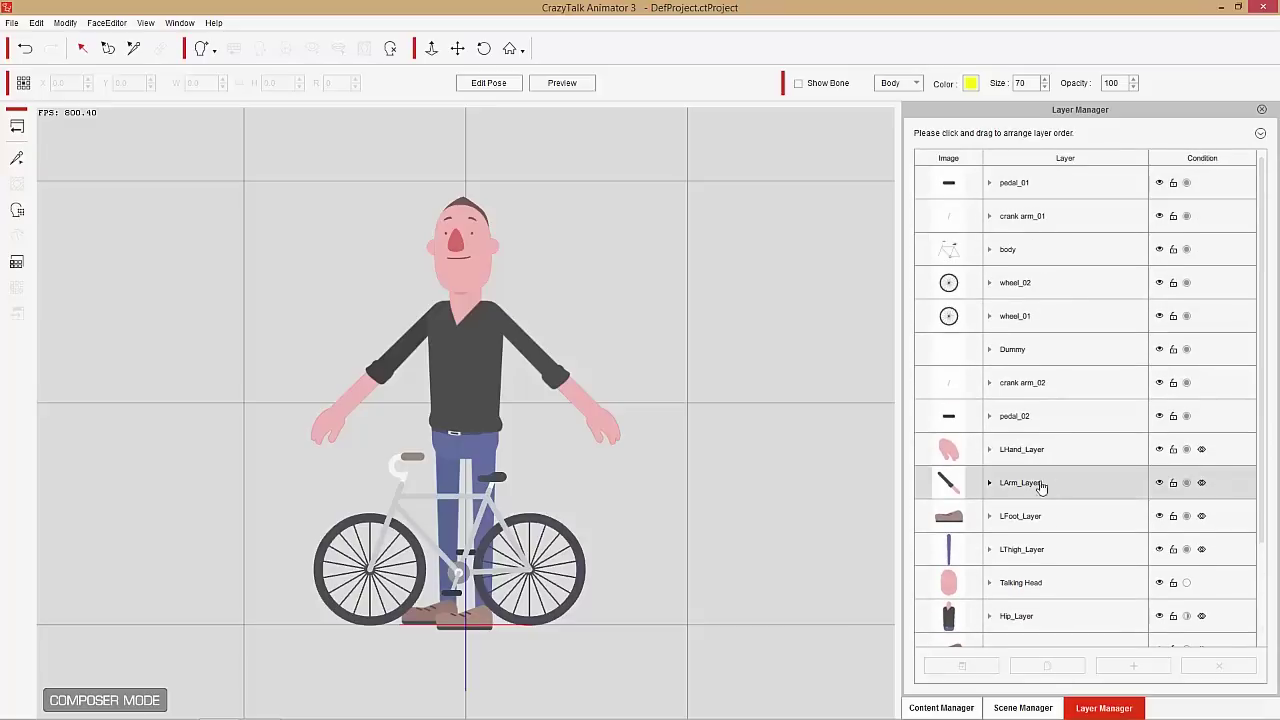
{"action": "left_click_drag", "start_coordinate": [1262, 242], "coordinate": [1270, 342]}
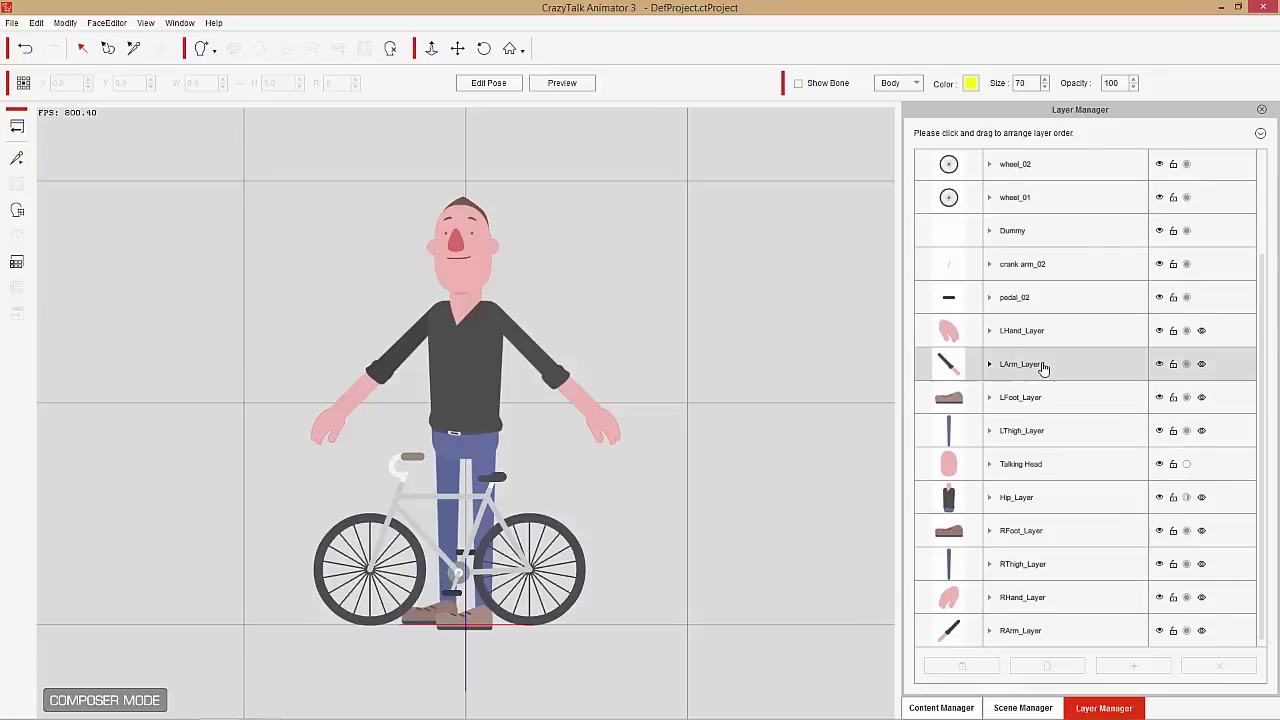
Step: Move the LHand, LArm, LFoot, LThigh, Talking Head and Hip layers above the bike parts
{"action": "left_click", "coordinate": [1033, 335]}
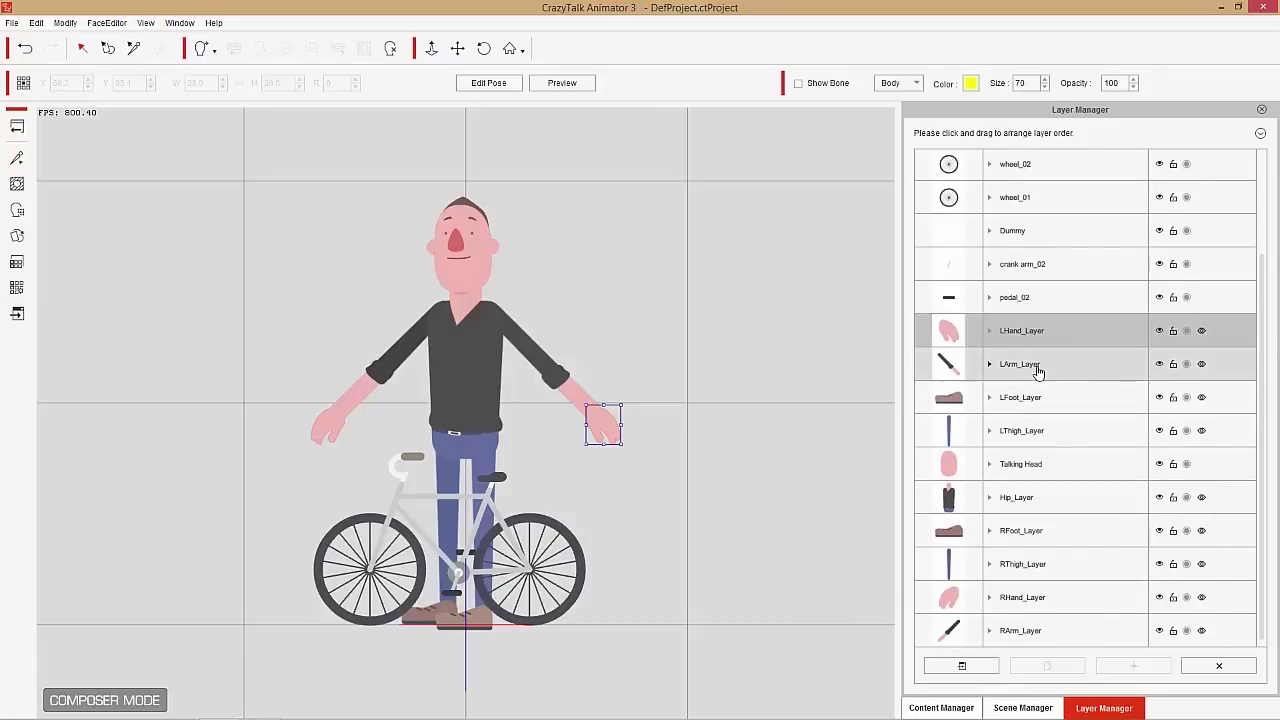
{"action": "left_click", "coordinate": [1032, 364], "text": "ctrl"}
{"action": "left_click", "coordinate": [1033, 397], "text": "ctrl"}
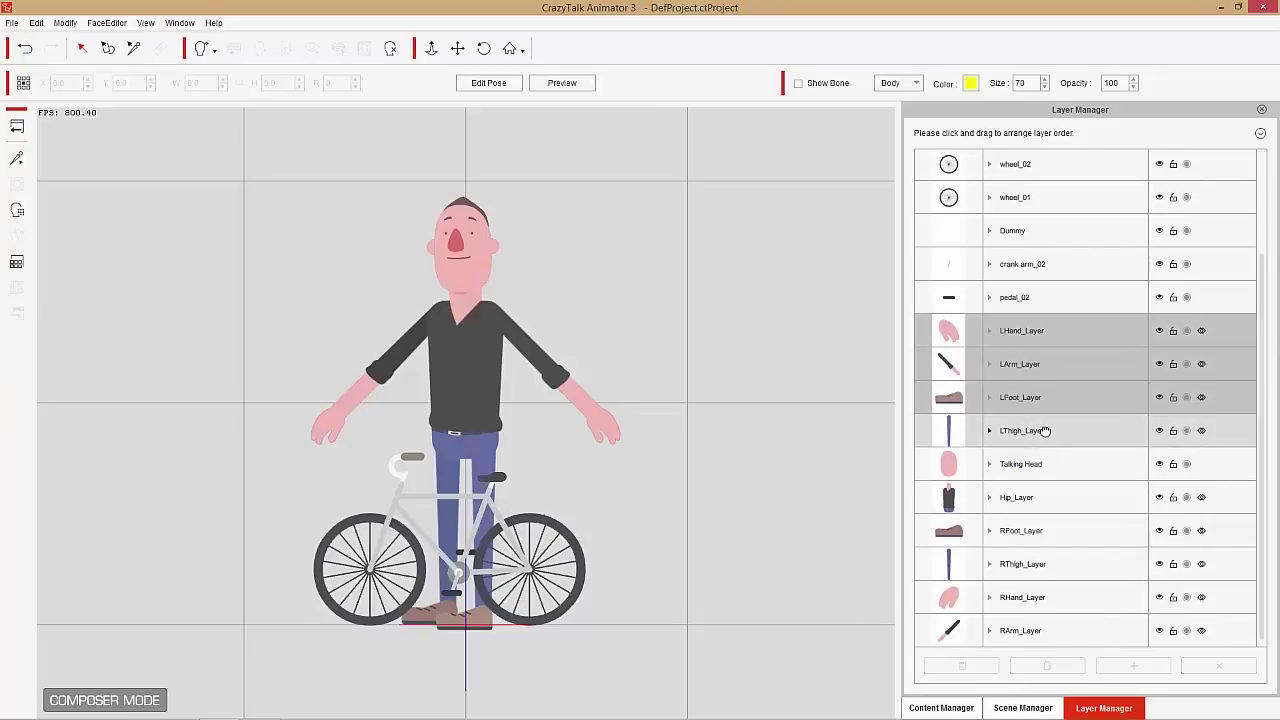
{"action": "left_click", "coordinate": [1045, 438], "text": "ctrl"}
{"action": "left_click", "coordinate": [1047, 464], "text": "ctrl"}
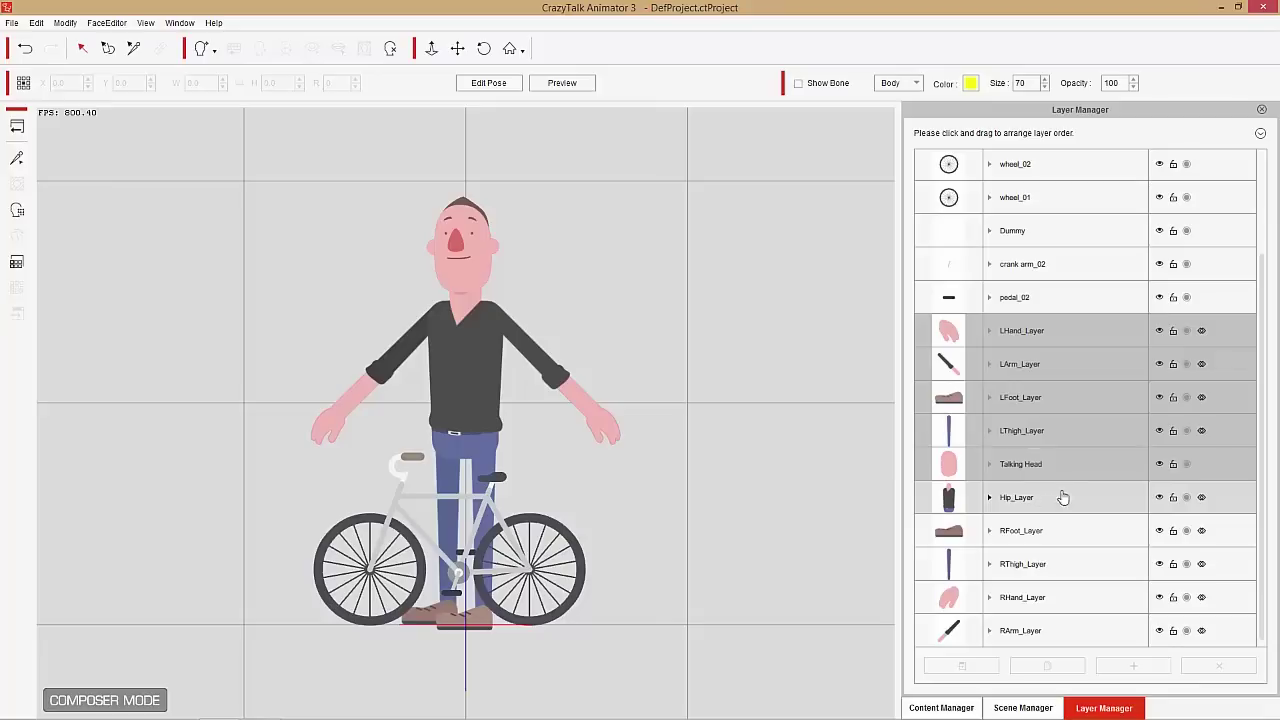
{"action": "left_click", "coordinate": [1040, 497], "text": "ctrl"}
{"action": "scroll", "coordinate": [1262, 277], "scroll_direction": "up", "scroll_amount": 3}
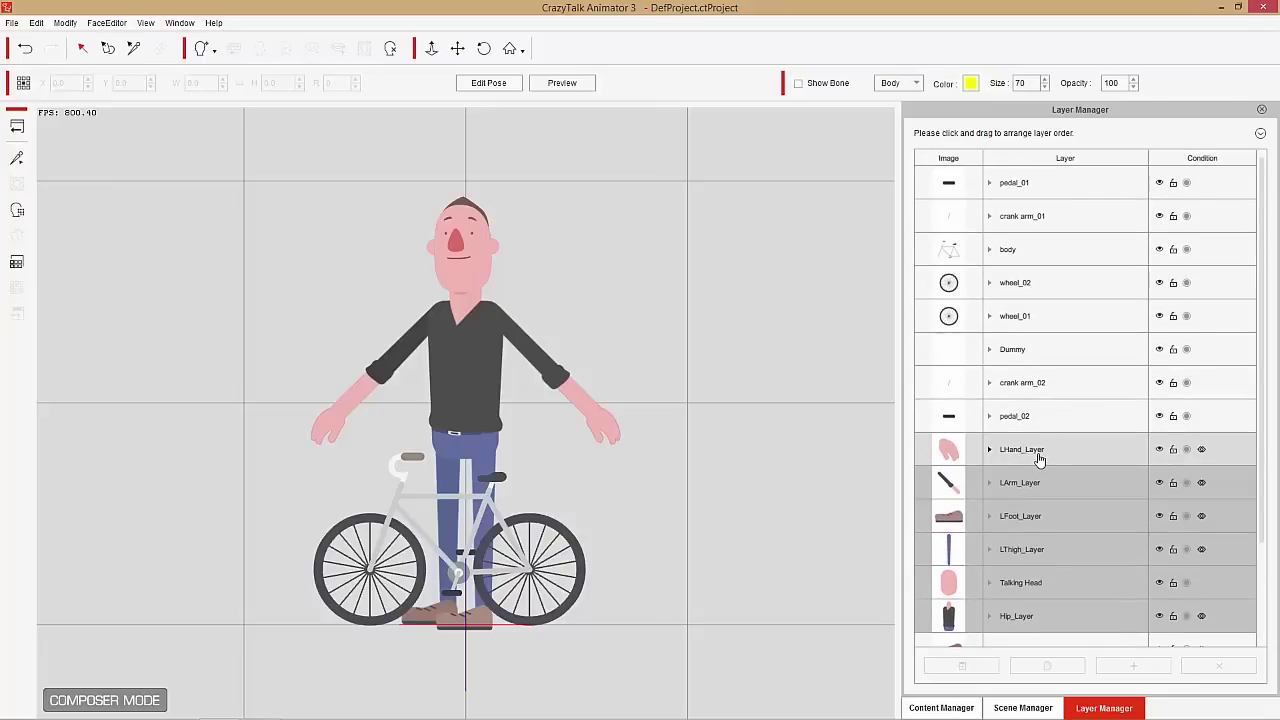
{"action": "left_click_drag", "start_coordinate": [1037, 455], "coordinate": [1032, 185]}
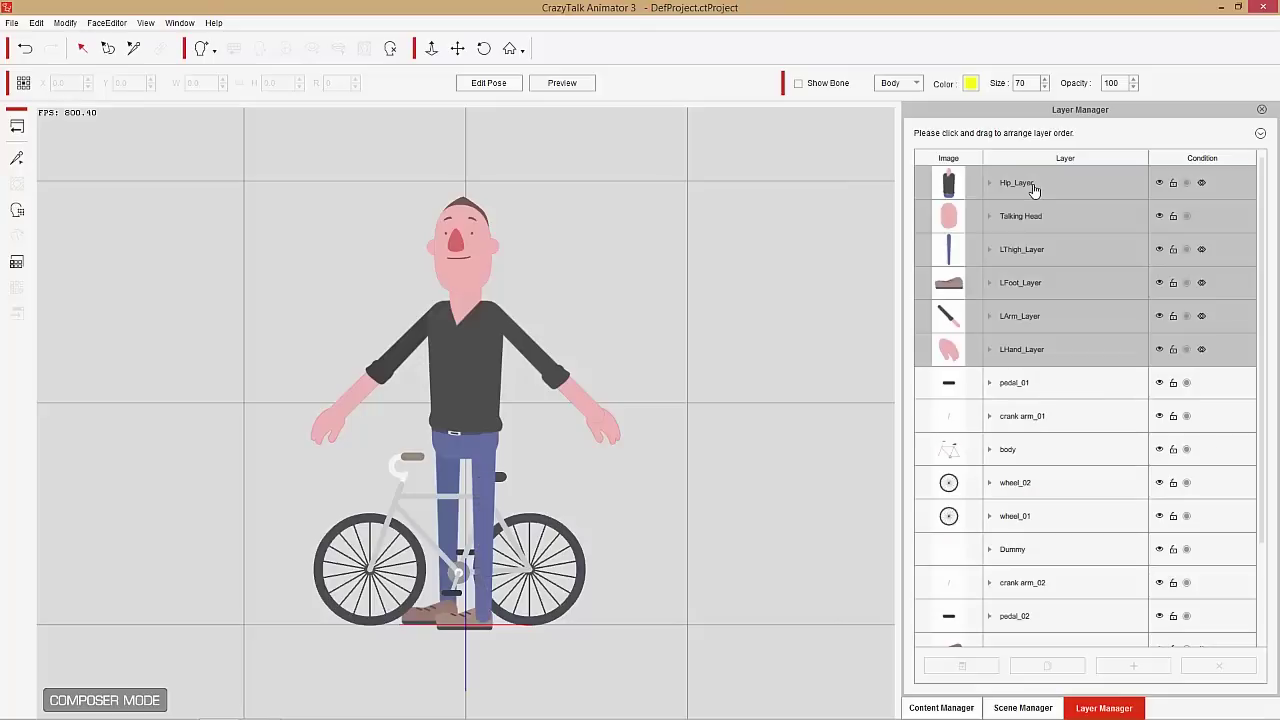
Step: Put Talking Head on top, LHand above LArm, LFoot above LThigh, then return to the stage
{"action": "left_click", "coordinate": [493, 252]}
{"action": "left_click_drag", "start_coordinate": [1040, 220], "coordinate": [1040, 184]}
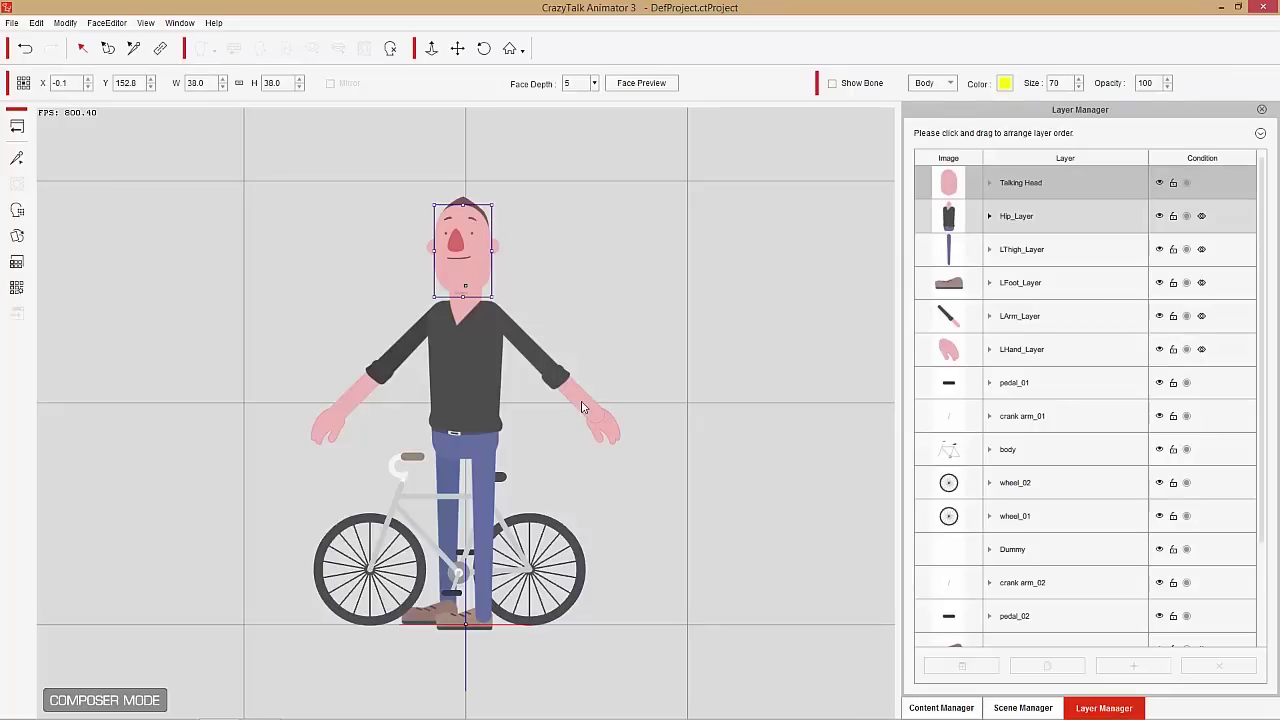
{"action": "left_click", "coordinate": [617, 438]}
{"action": "left_click_drag", "start_coordinate": [1045, 352], "coordinate": [1045, 316]}
{"action": "left_click", "coordinate": [476, 624]}
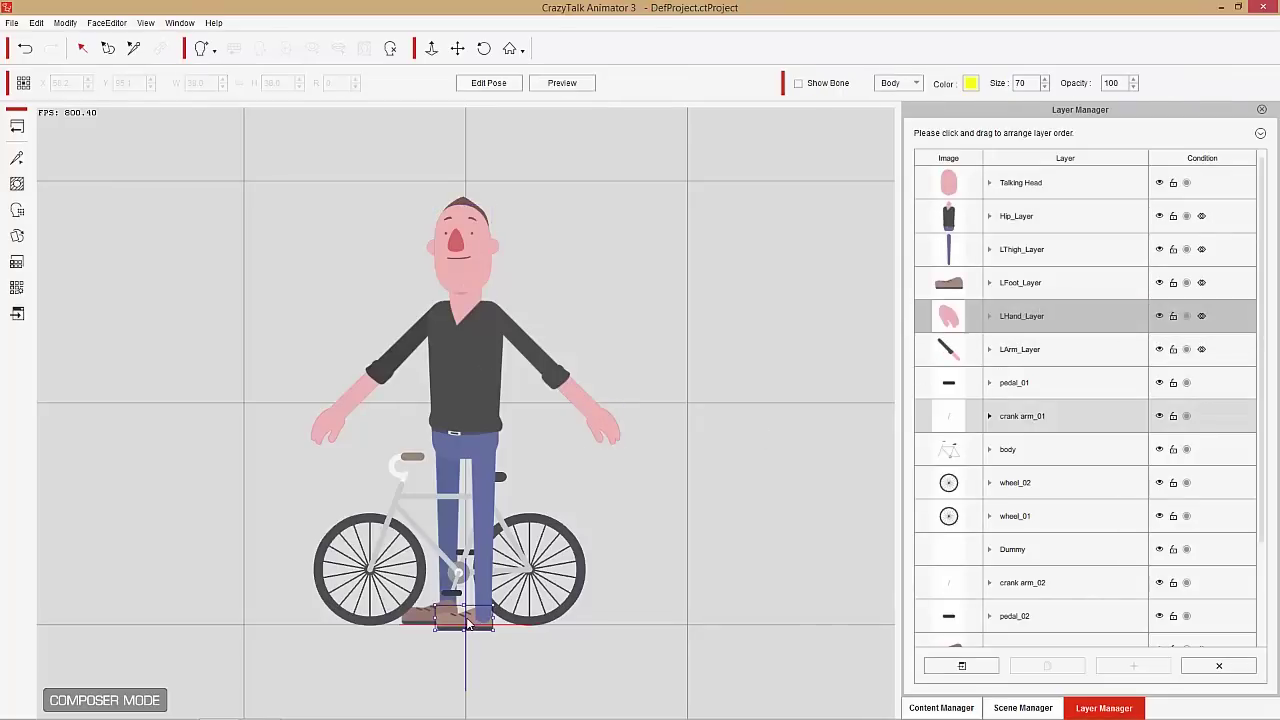
{"action": "left_click_drag", "start_coordinate": [1032, 262], "coordinate": [1028, 250]}
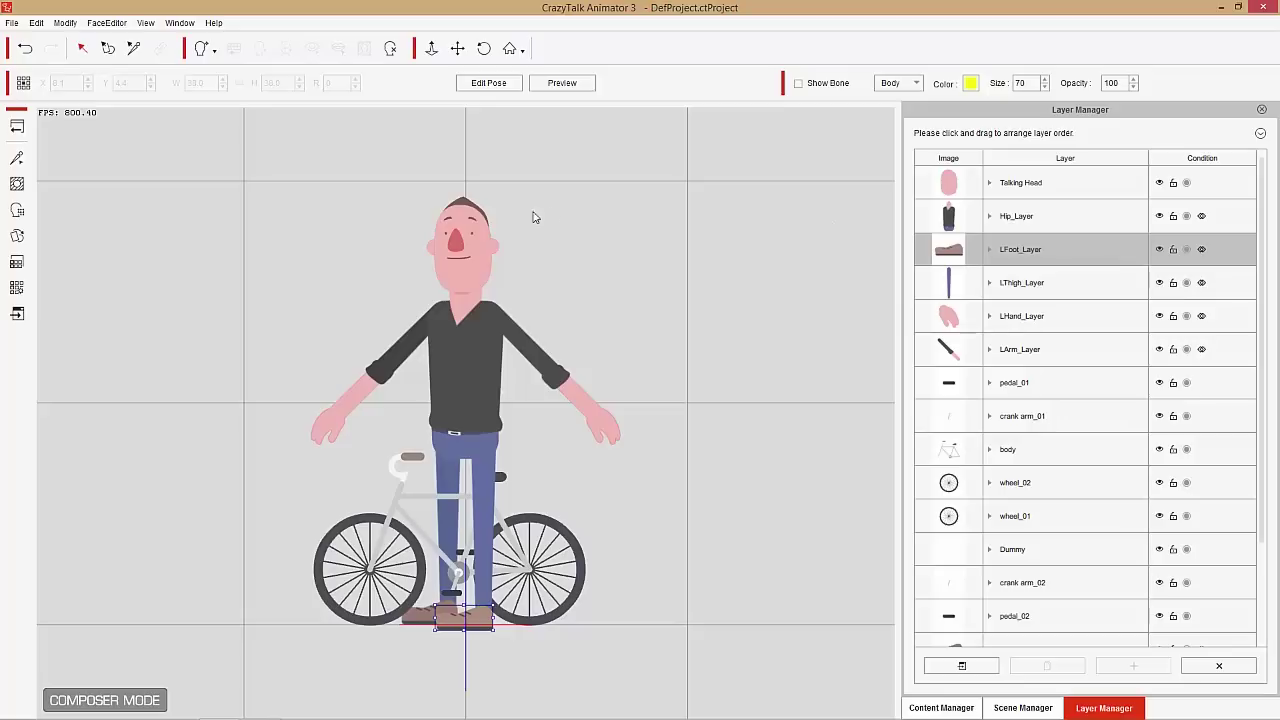
{"action": "left_click", "coordinate": [16, 130]}
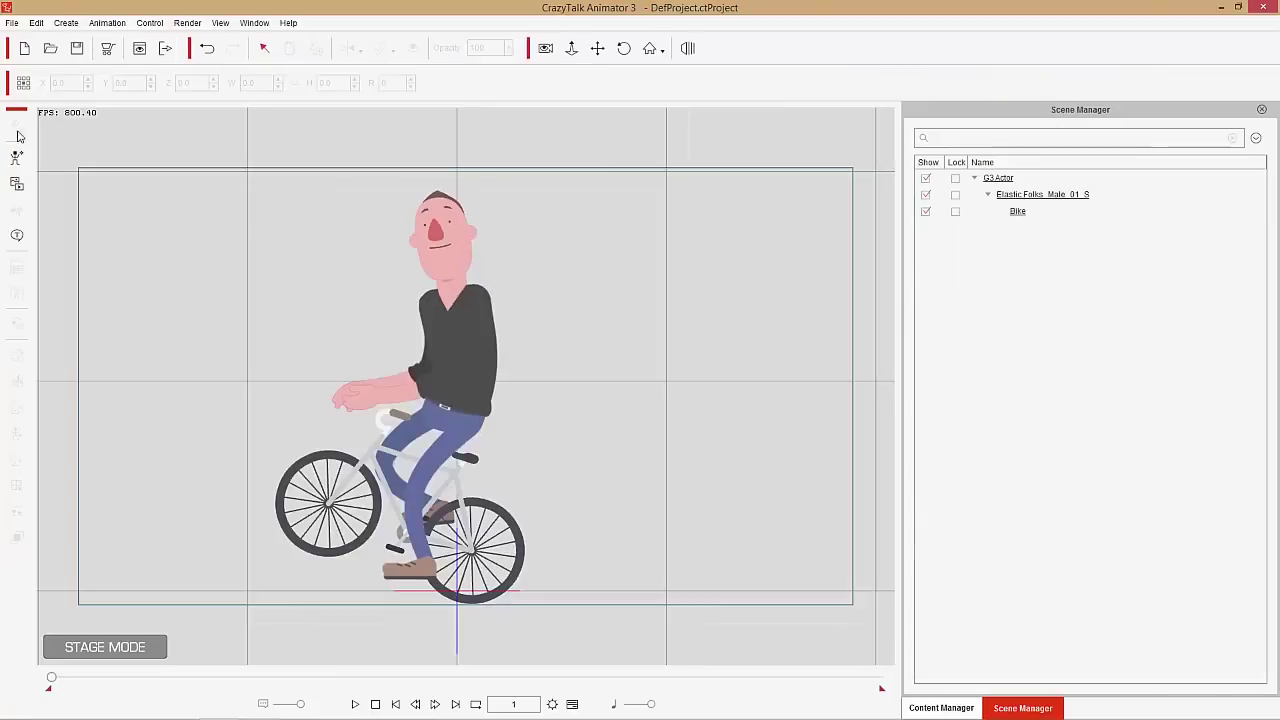
Step: Tilt the bike to 343°, scale it to 140.3, shift it to X -32.2, and preview playback
{"action": "left_click", "coordinate": [468, 535]}
{"action": "left_click_drag", "start_coordinate": [556, 532], "coordinate": [477, 527]}
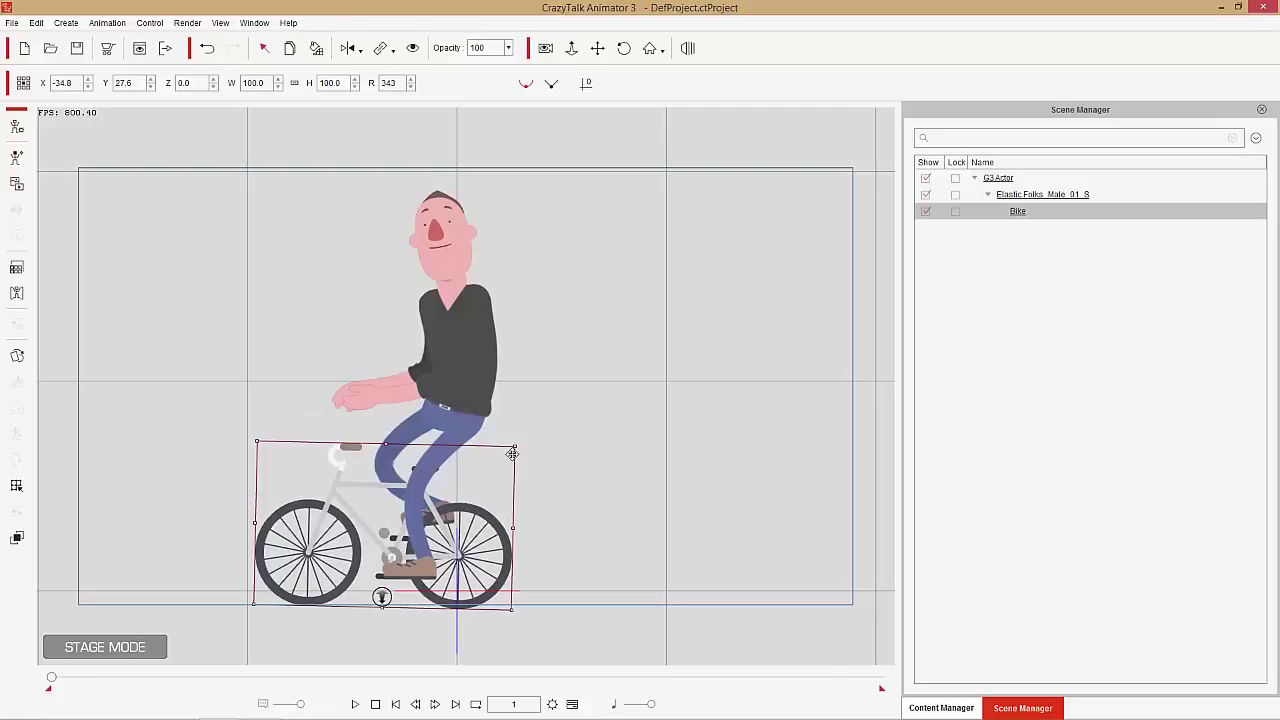
{"action": "left_click_drag", "start_coordinate": [512, 450], "coordinate": [566, 410]}
{"action": "mouse_move", "coordinate": [494, 554]}
{"action": "left_mouse_down"}
{"action": "mouse_move", "coordinate": [505, 533]}
{"action": "mouse_move", "coordinate": [492, 537]}
{"action": "left_mouse_up"}
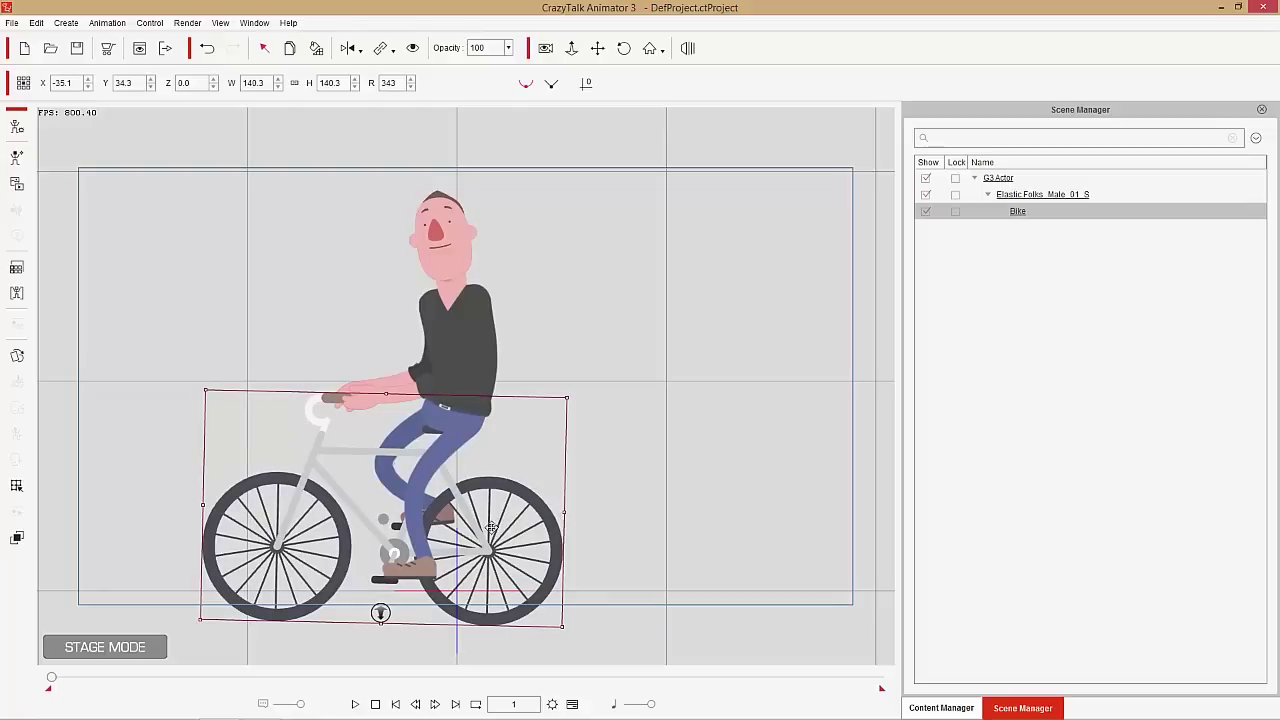
{"action": "left_click_drag", "start_coordinate": [508, 532], "coordinate": [513, 533]}
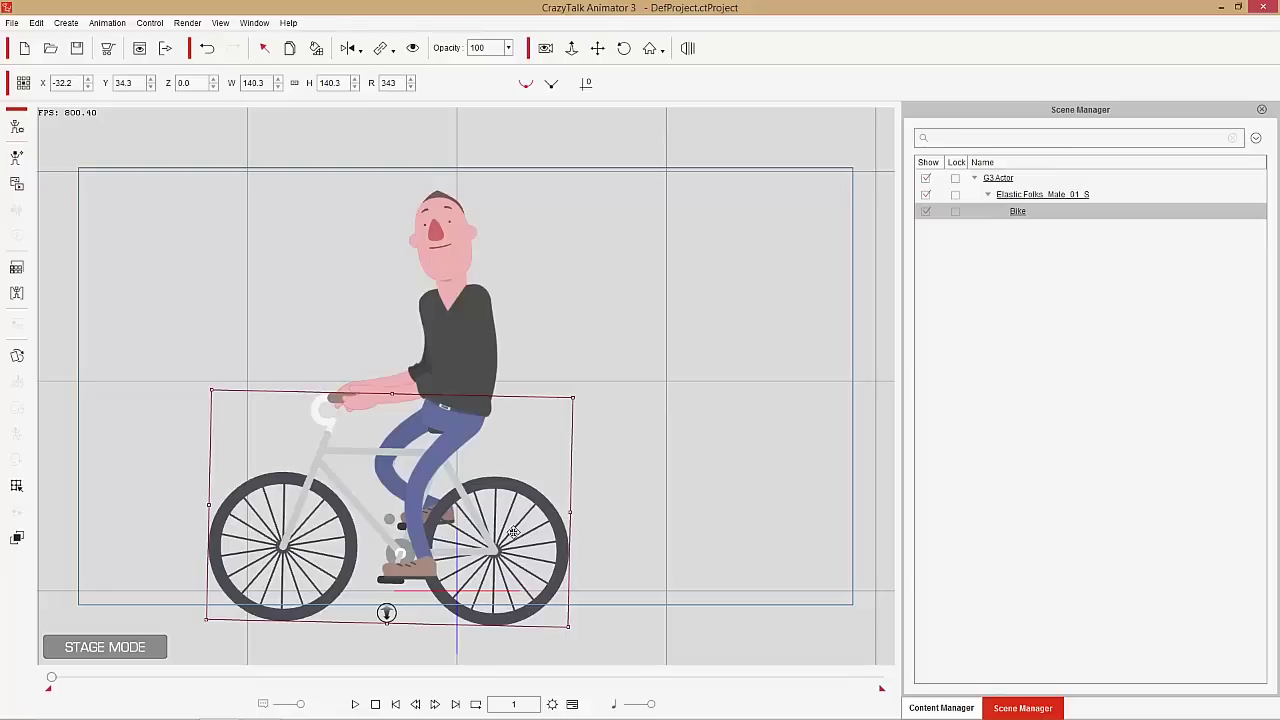
{"action": "left_click", "coordinate": [355, 704]}
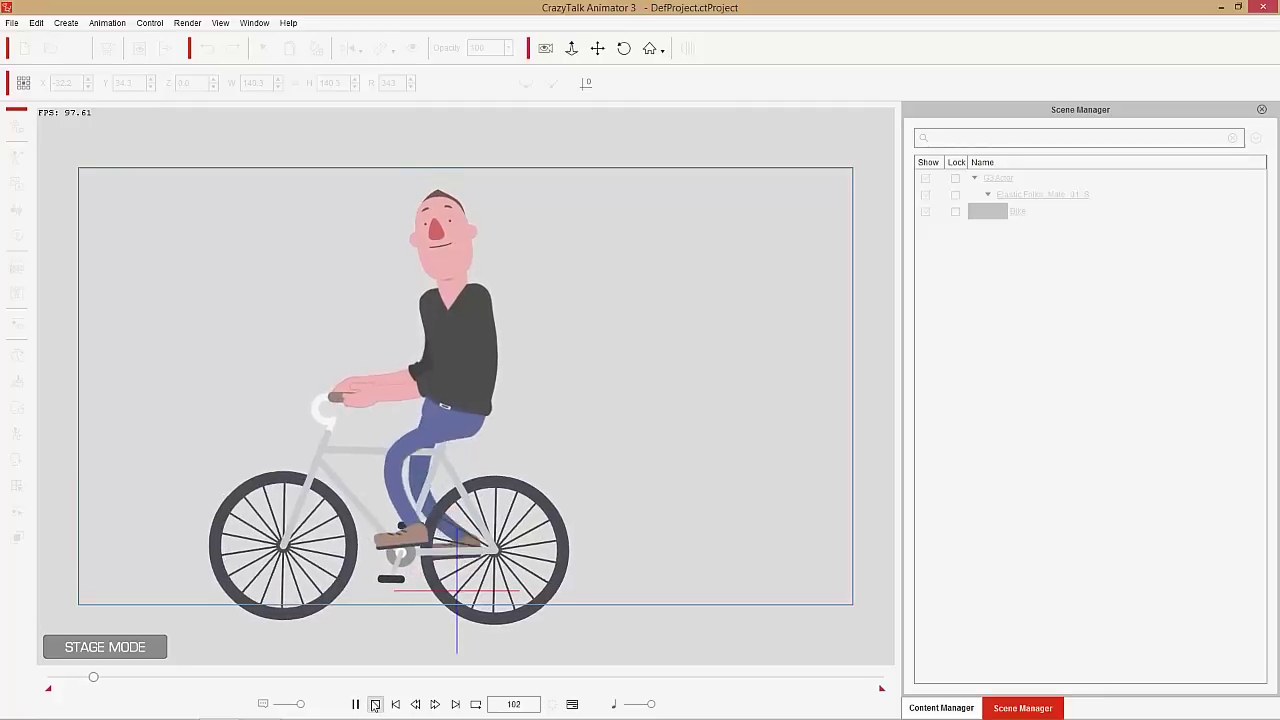
{"action": "left_click", "coordinate": [374, 704]}
Step: Apply the bike_moving action from the Bike's Action Menu and preview it back to frame 1
{"action": "right_click", "coordinate": [526, 515]}
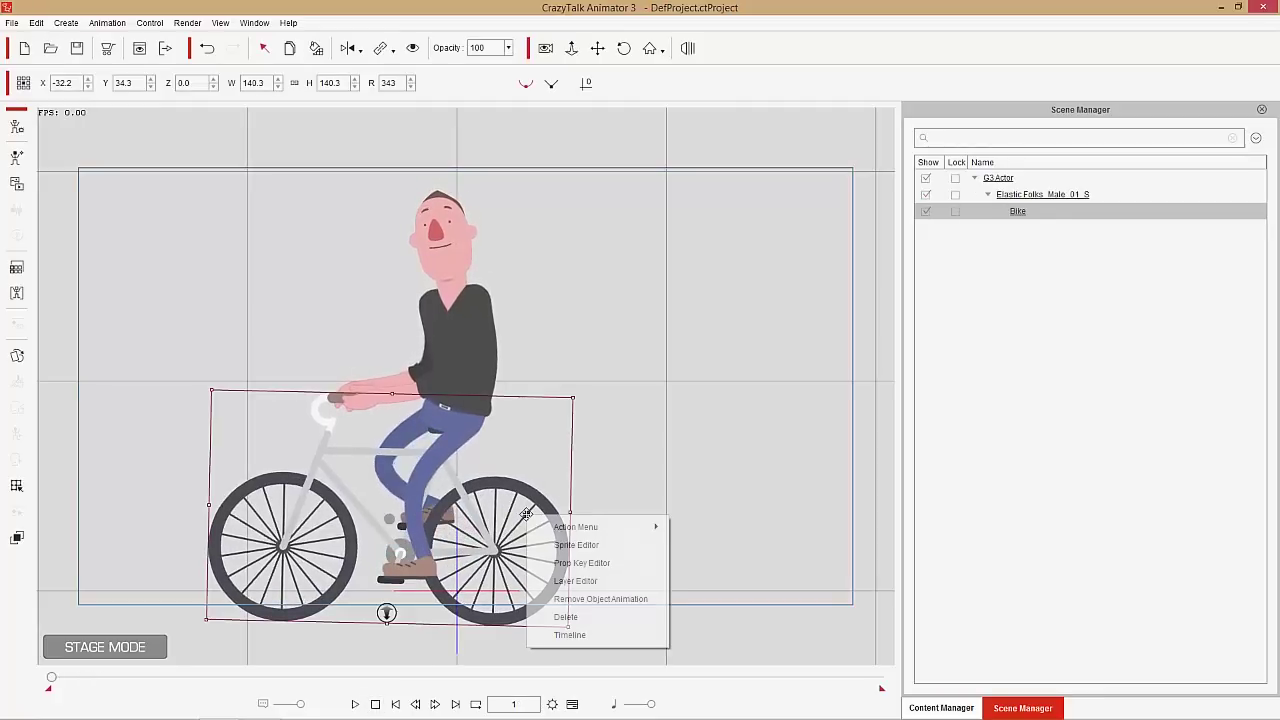
{"action": "mouse_move", "coordinate": [545, 527]}
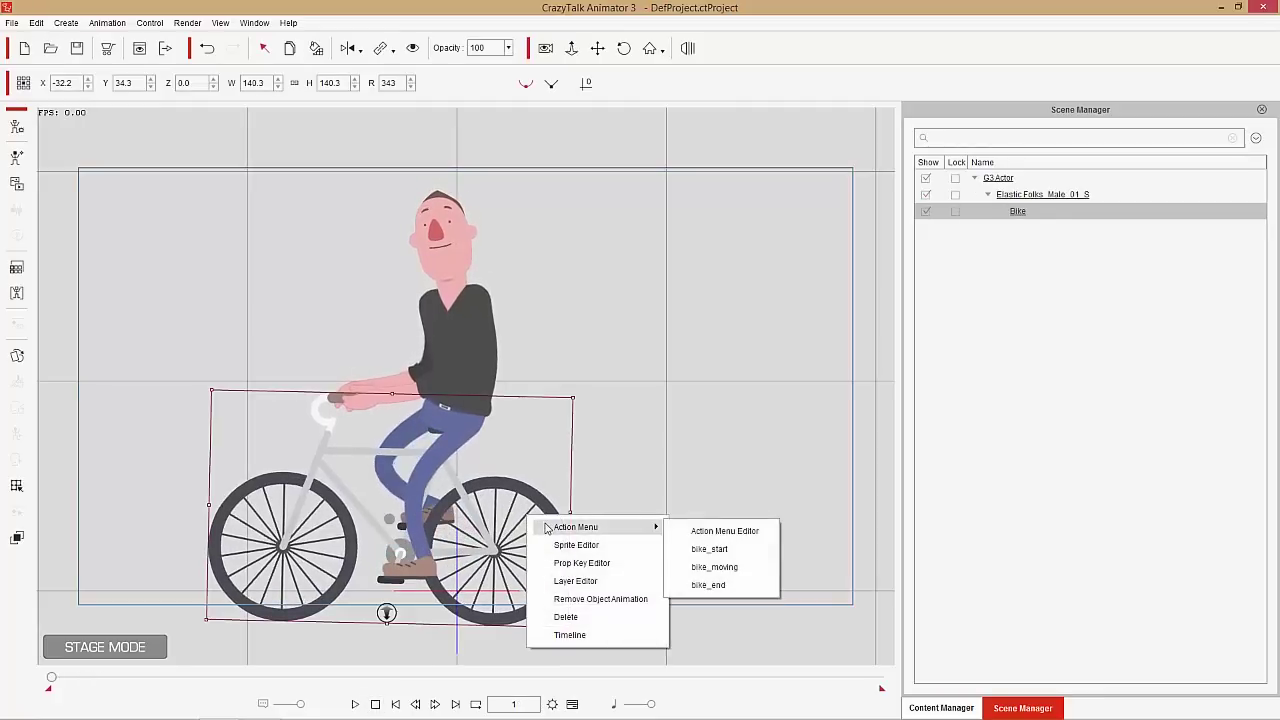
{"action": "left_click", "coordinate": [726, 568]}
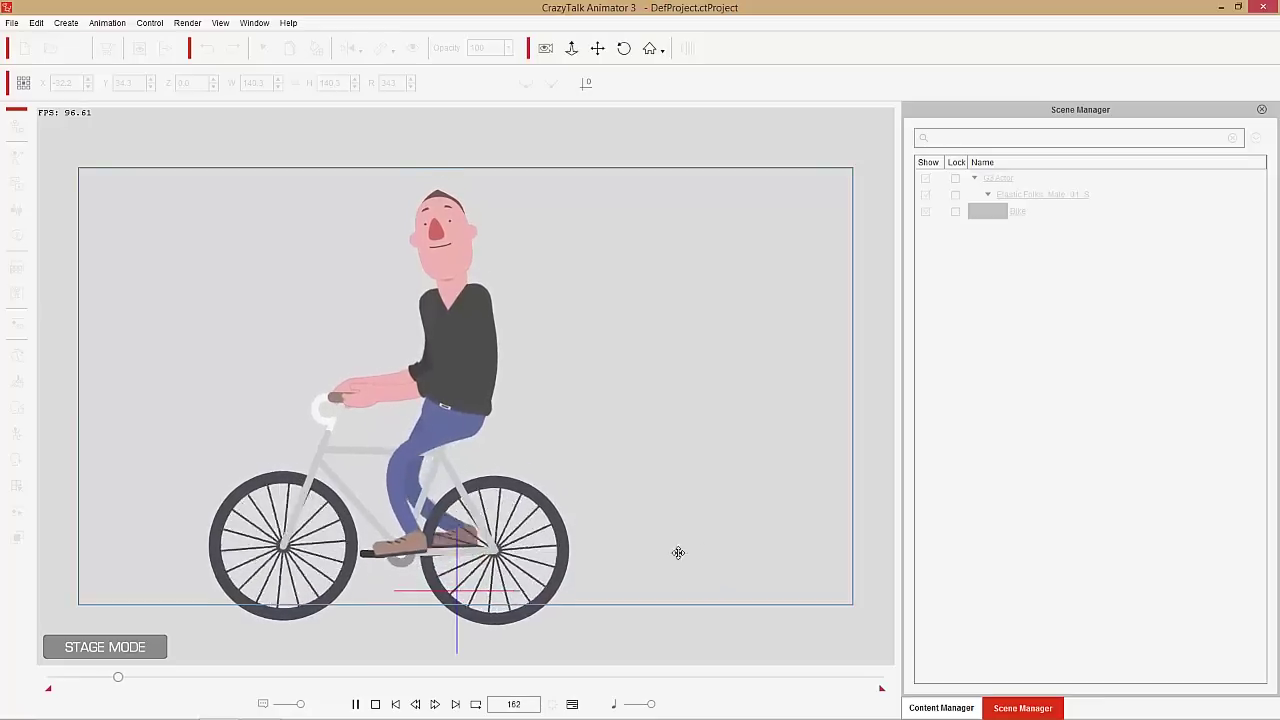
{"action": "left_click", "coordinate": [520, 600]}
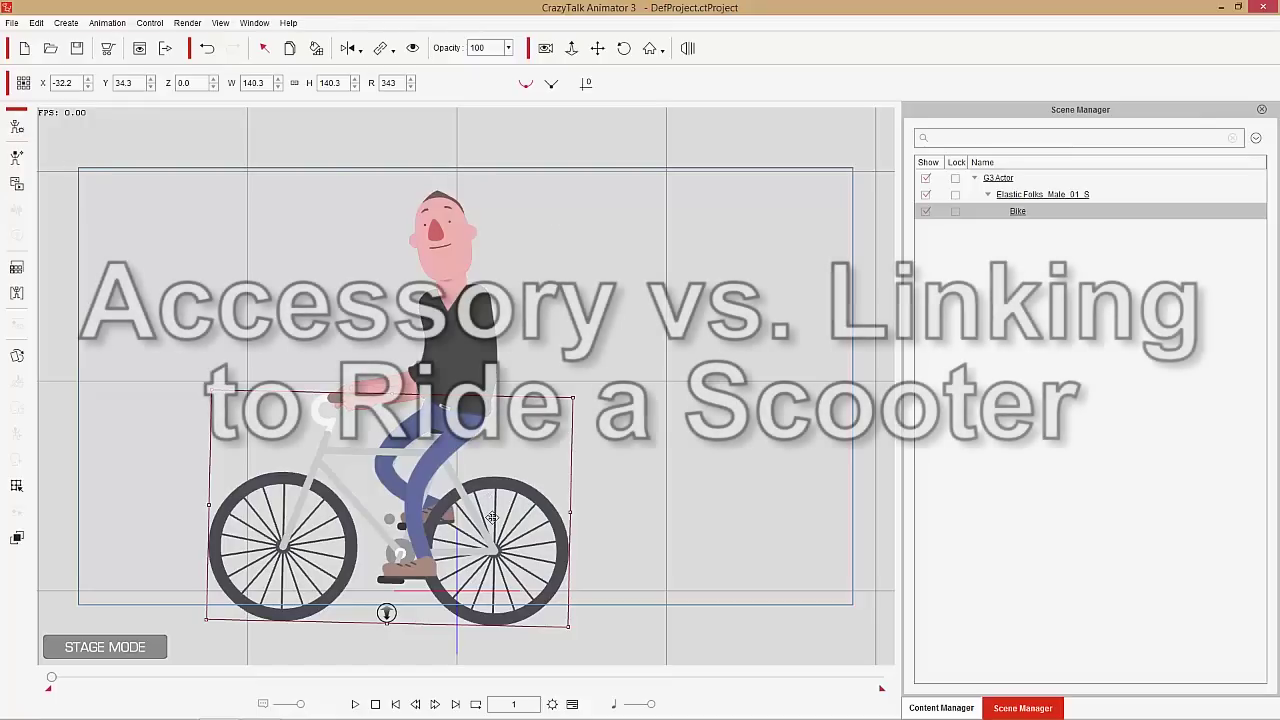
Step: Delete the Bike and browse to Motion > 1_G3 Human > Elastic Folks_Side > Idle & Talk poses
{"action": "key", "text": "Delete"}
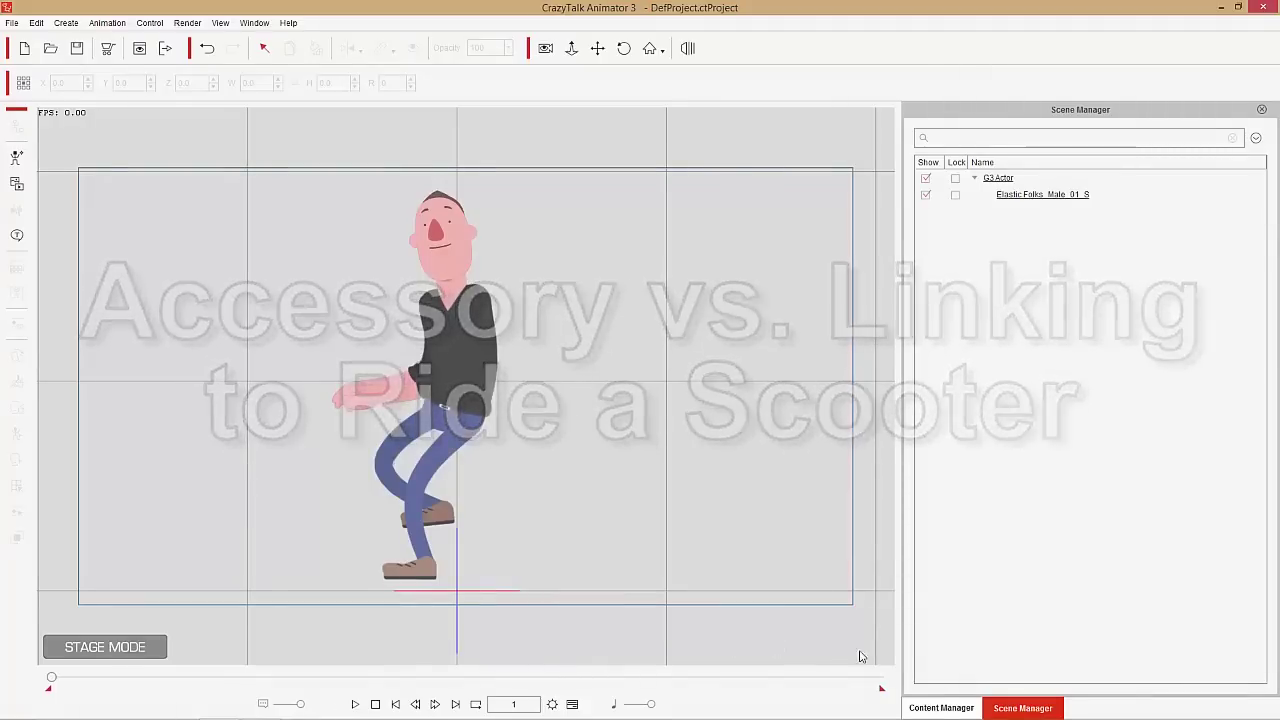
{"action": "left_click", "coordinate": [941, 707]}
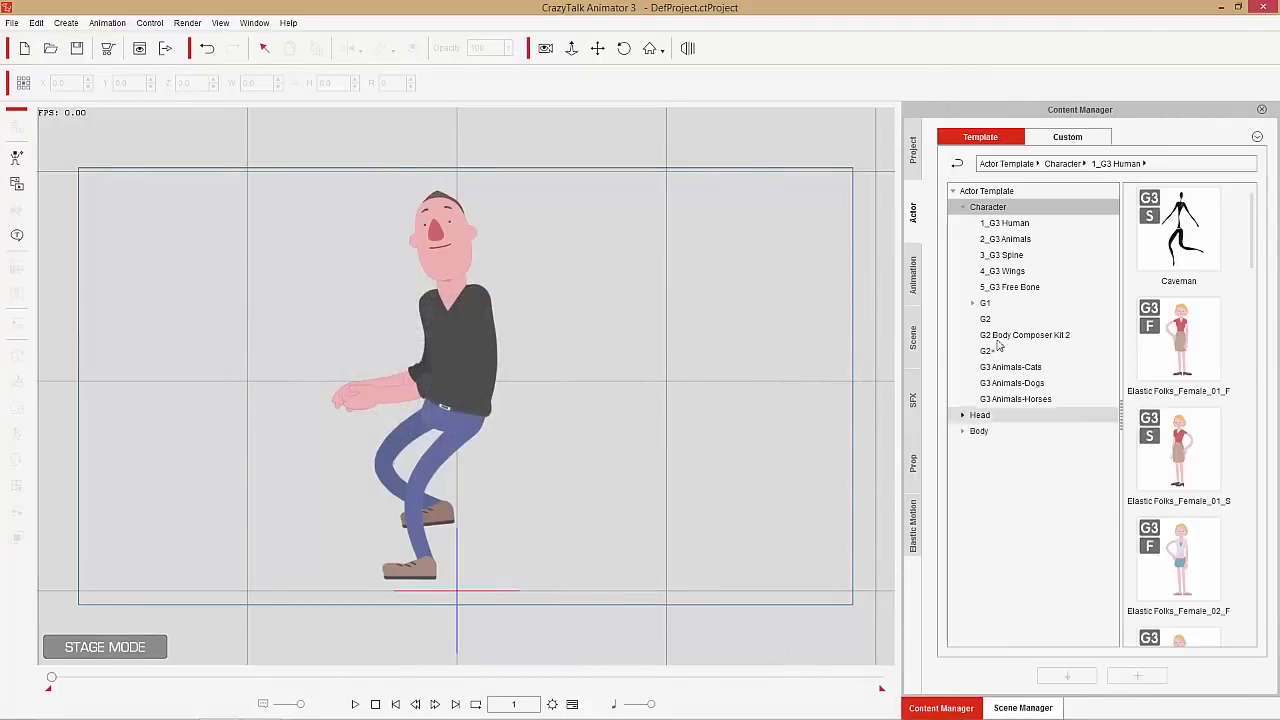
{"action": "left_click", "coordinate": [913, 278]}
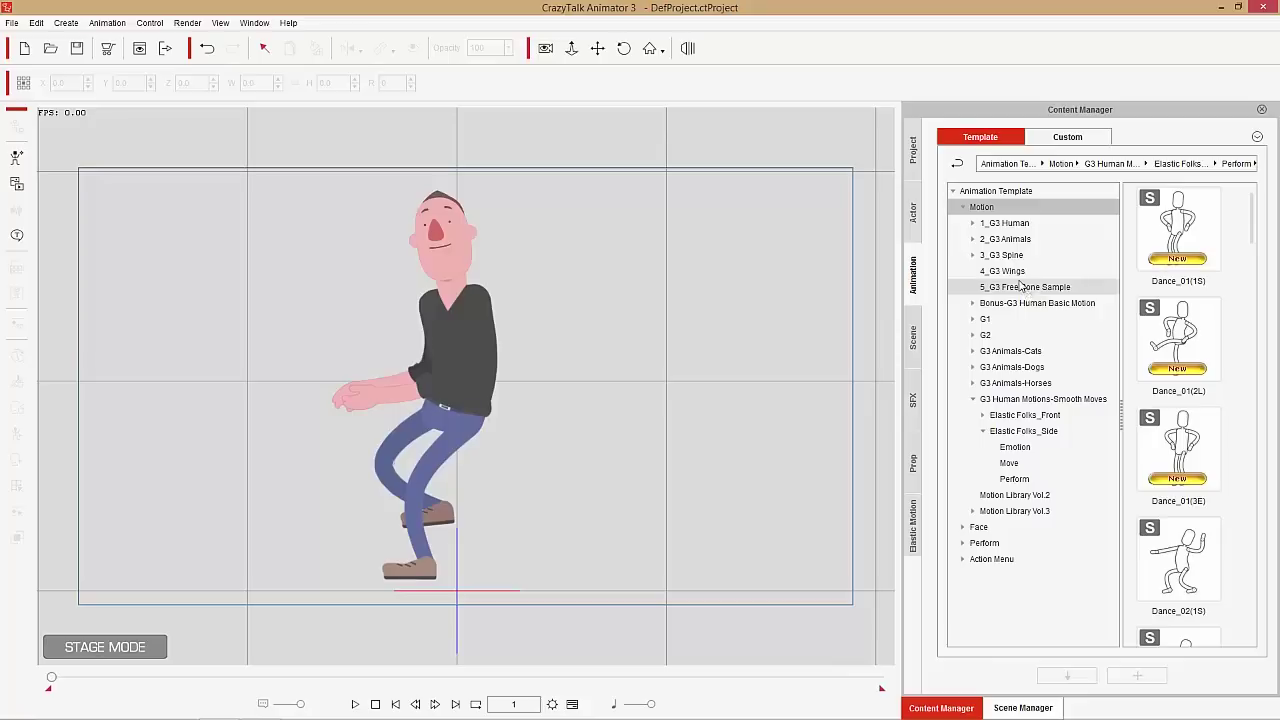
{"action": "left_click", "coordinate": [972, 223]}
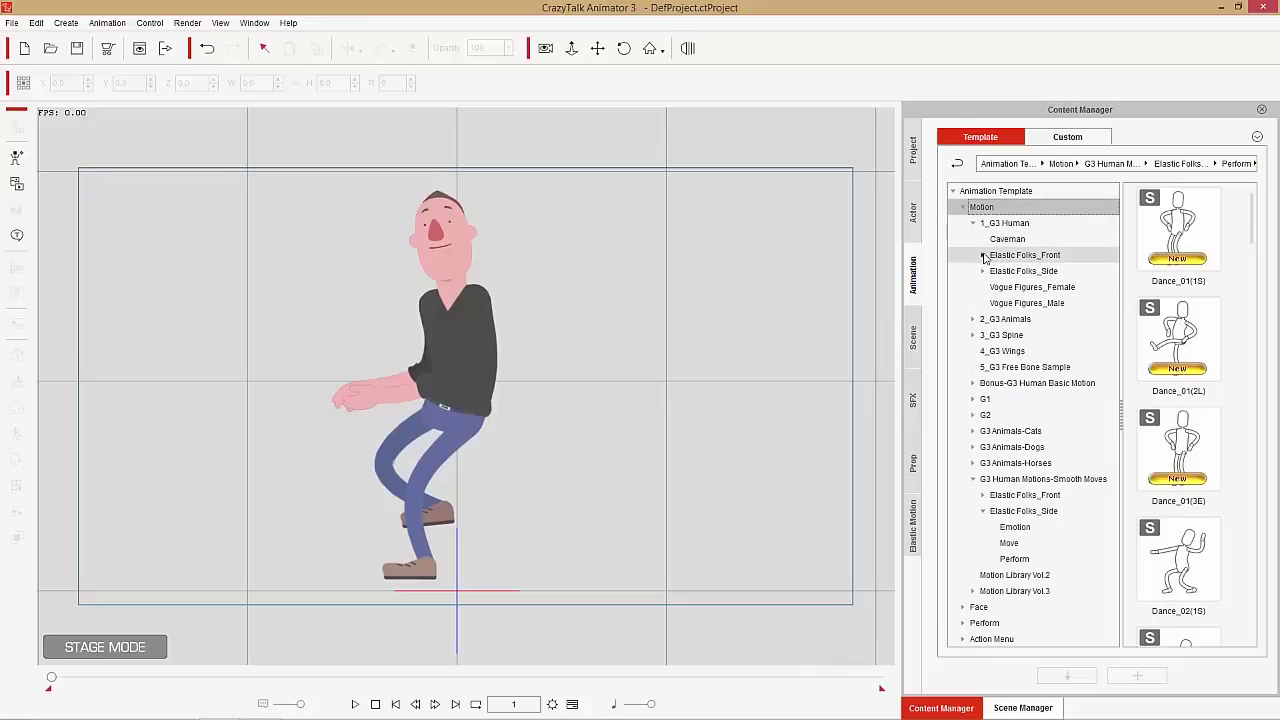
{"action": "left_click", "coordinate": [984, 271]}
{"action": "left_click", "coordinate": [1014, 335]}
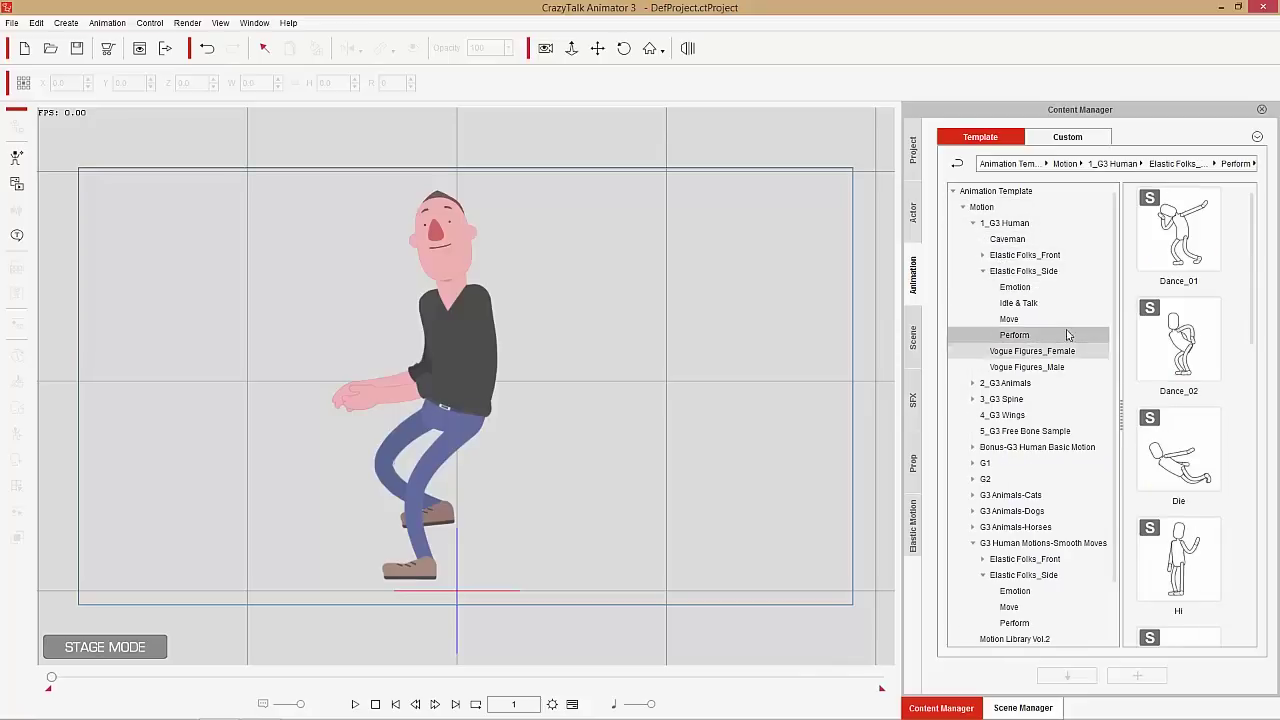
{"action": "left_click", "coordinate": [1018, 303]}
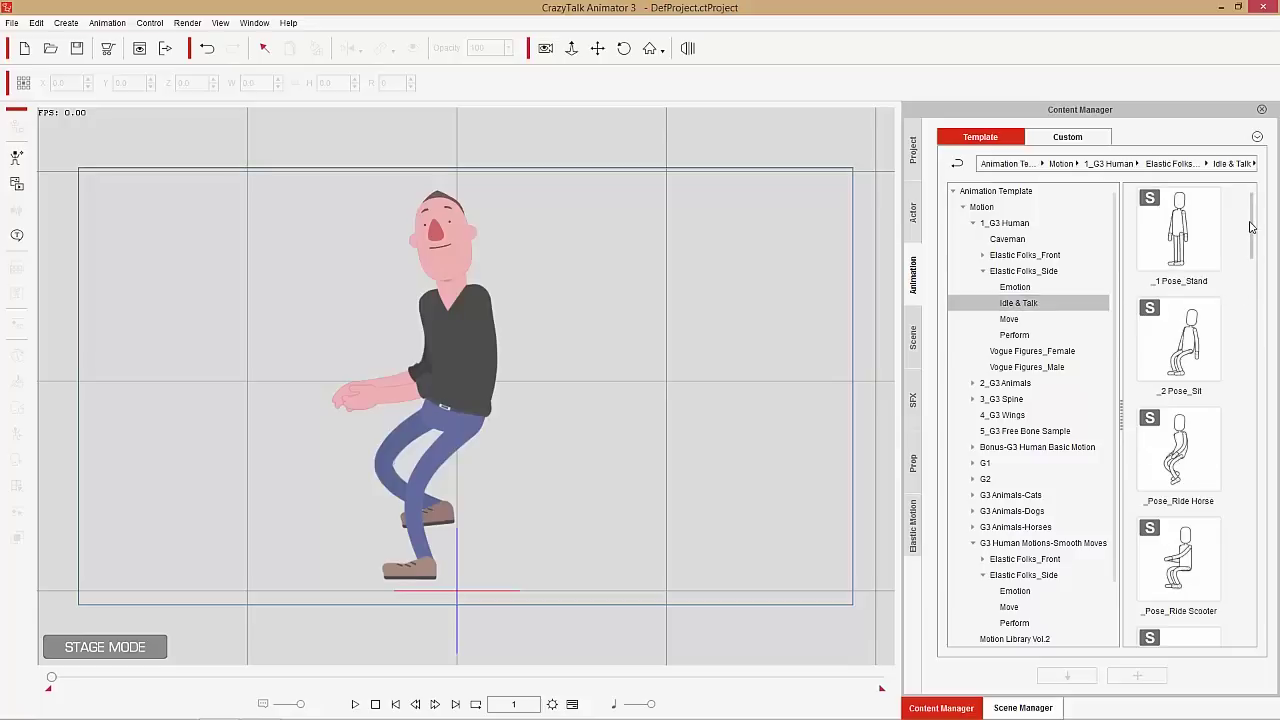
{"action": "scroll", "coordinate": [1250, 261], "scroll_direction": "down", "scroll_amount": 3}
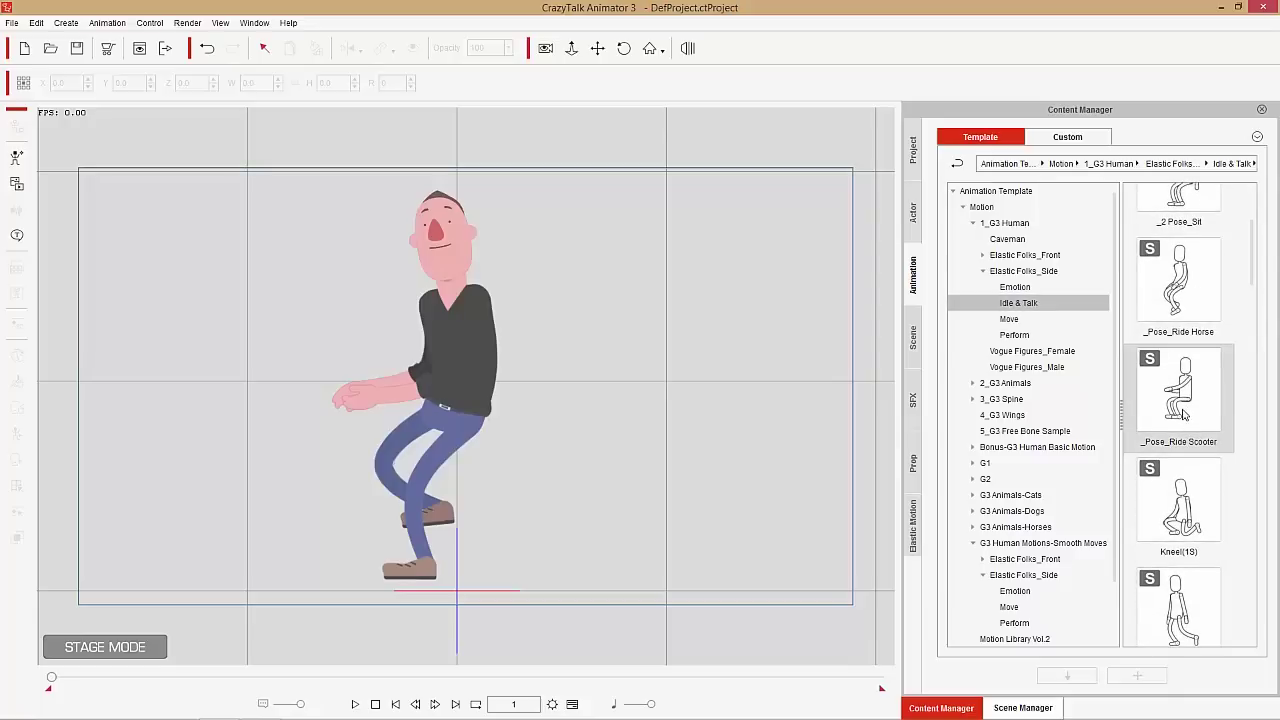
{"action": "left_click_drag", "start_coordinate": [1185, 397], "coordinate": [1225, 430]}
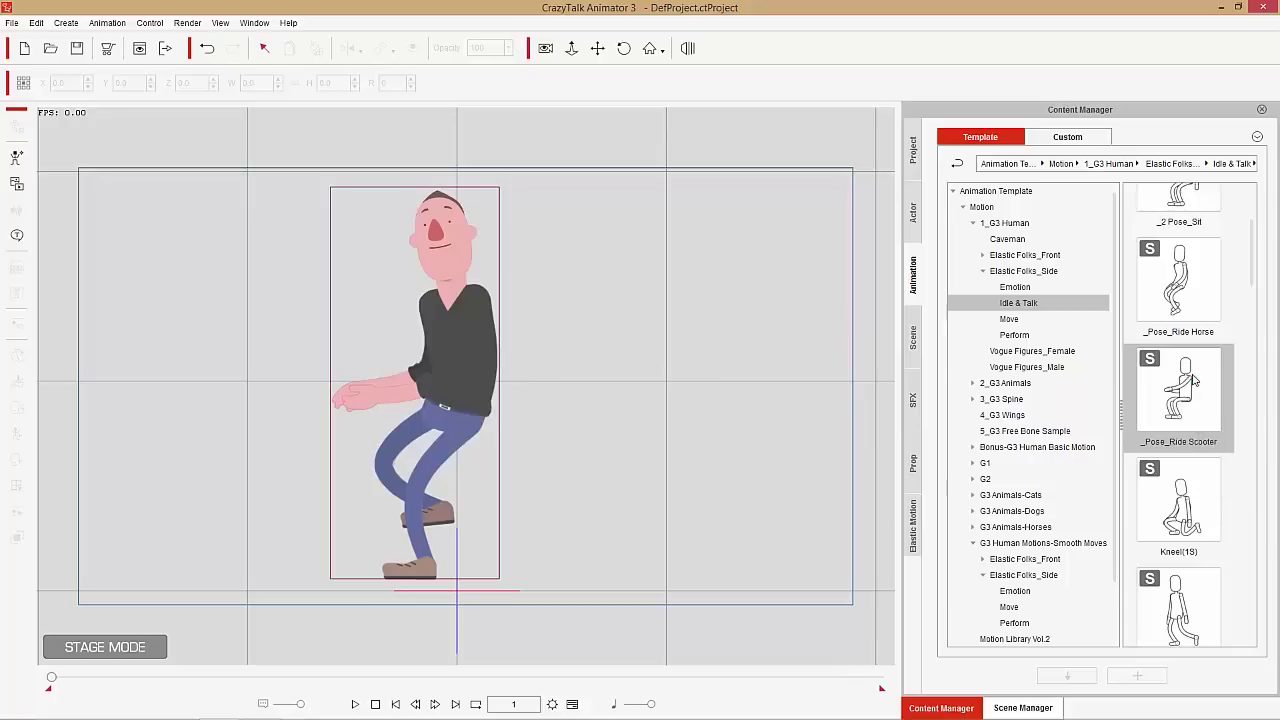
{"action": "left_click", "coordinate": [489, 347]}
Step: Give the character the _Pose_Ride Scooter pose, rewind to frame 1, and open him in Composer Mode
{"action": "right_click", "coordinate": [473, 346]}
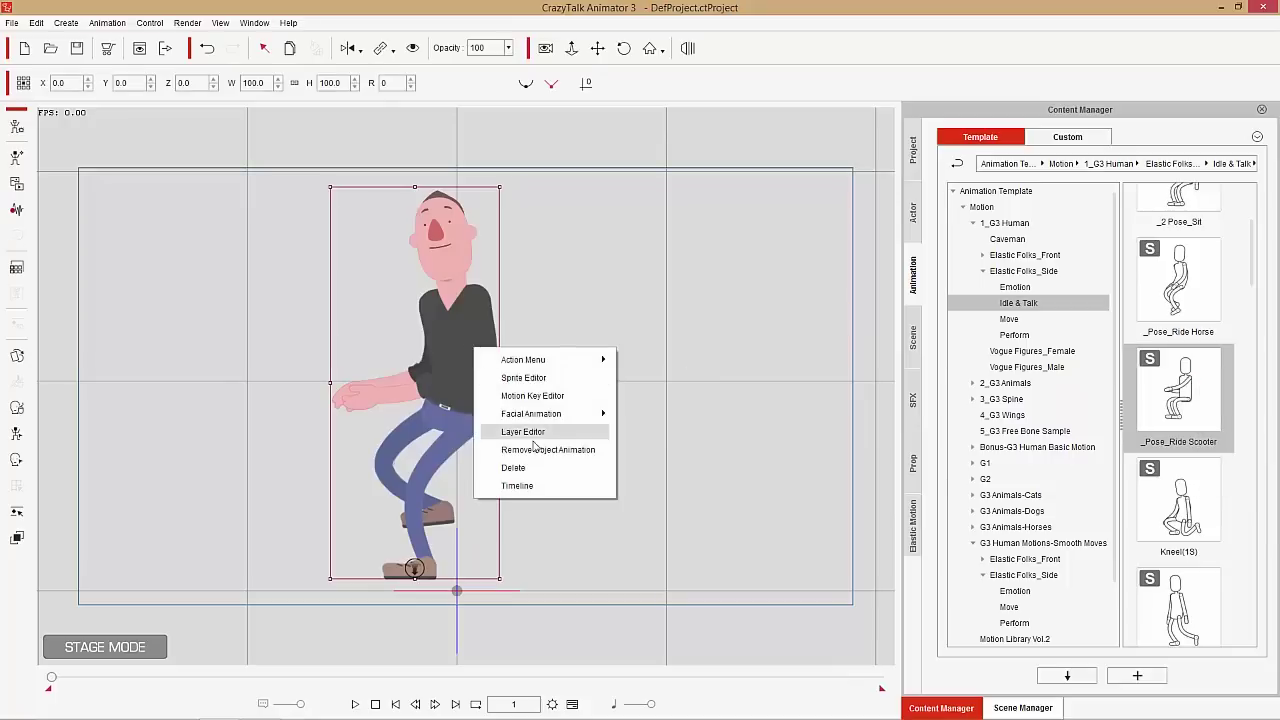
{"action": "left_click", "coordinate": [534, 449]}
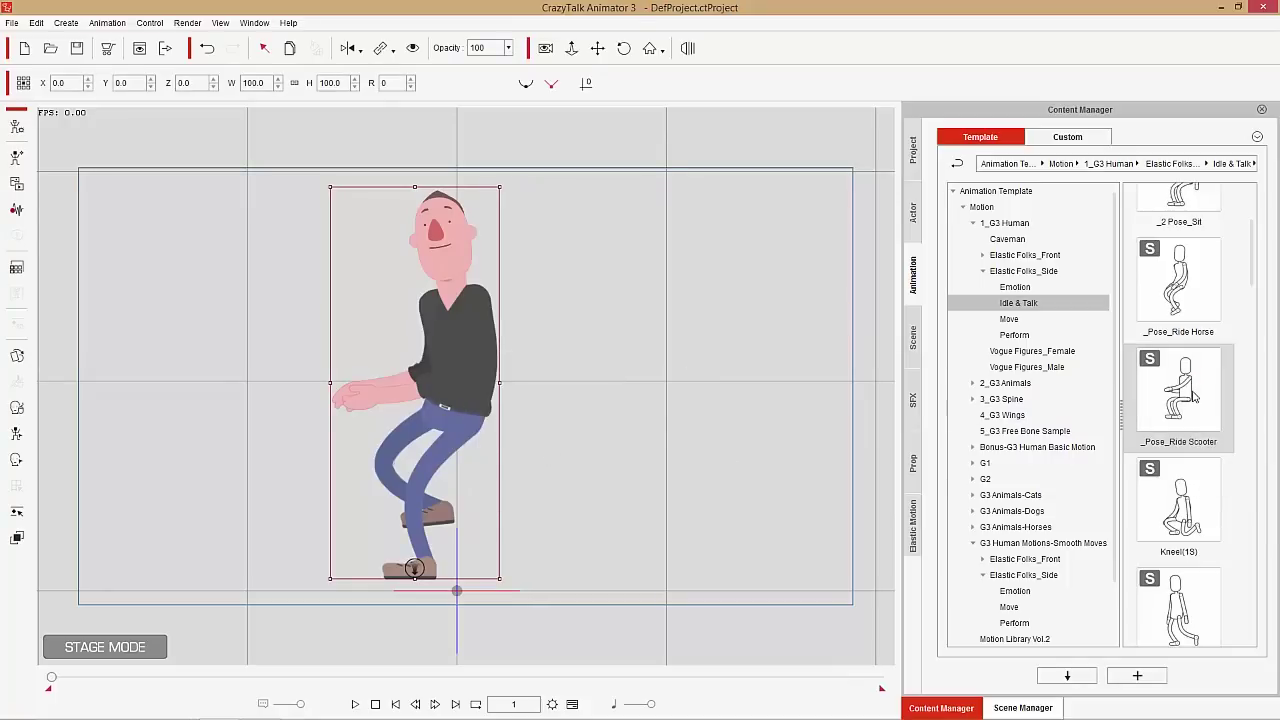
{"action": "left_click_drag", "start_coordinate": [1195, 397], "coordinate": [441, 361]}
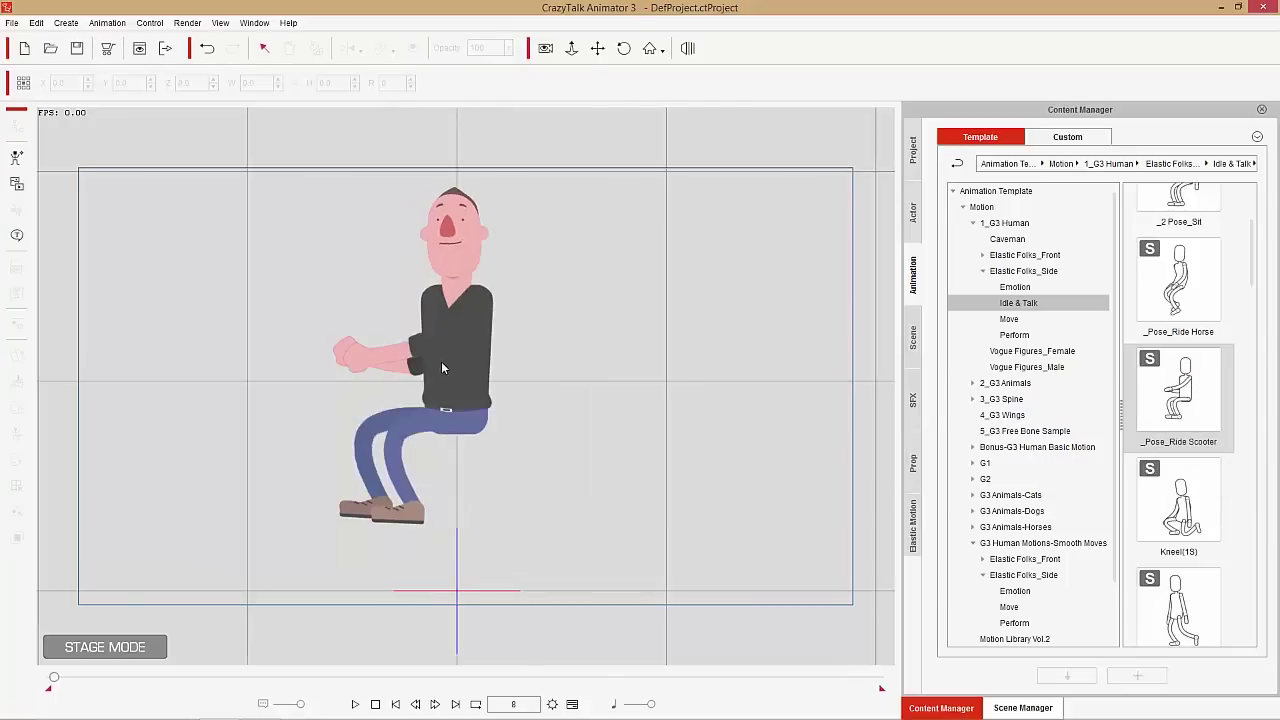
{"action": "left_click", "coordinate": [377, 705]}
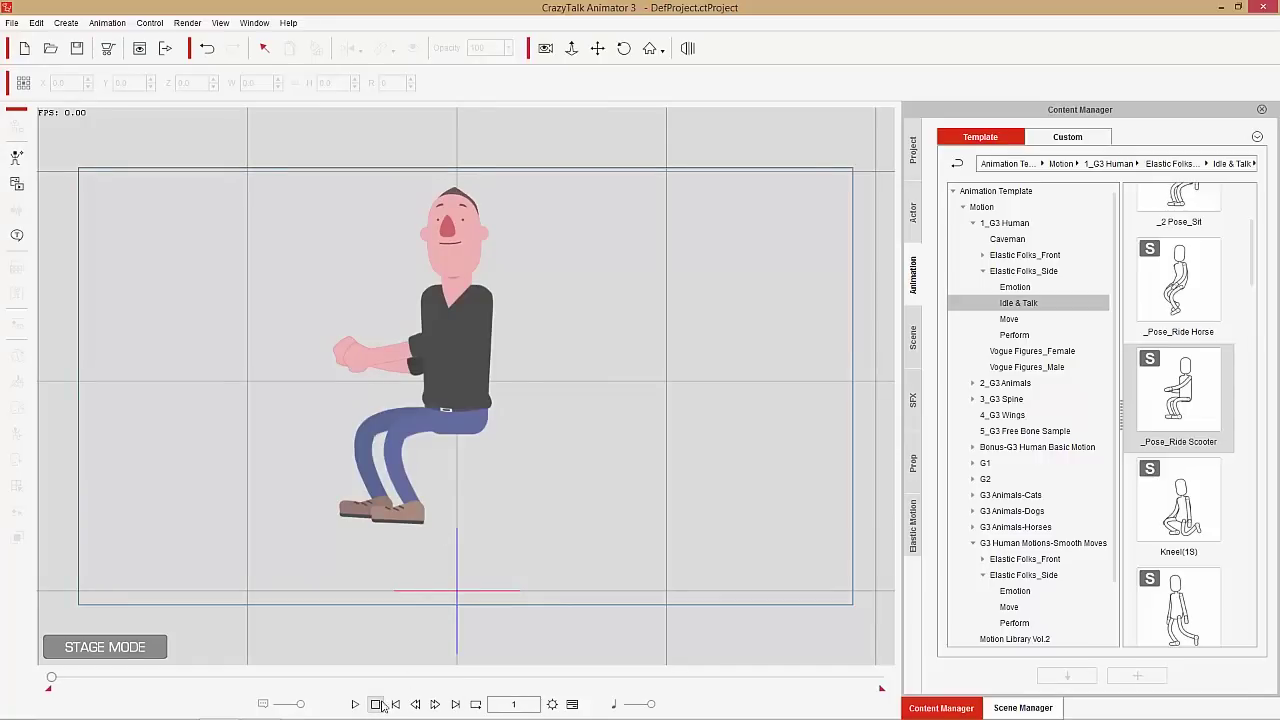
{"action": "left_click", "coordinate": [454, 338]}
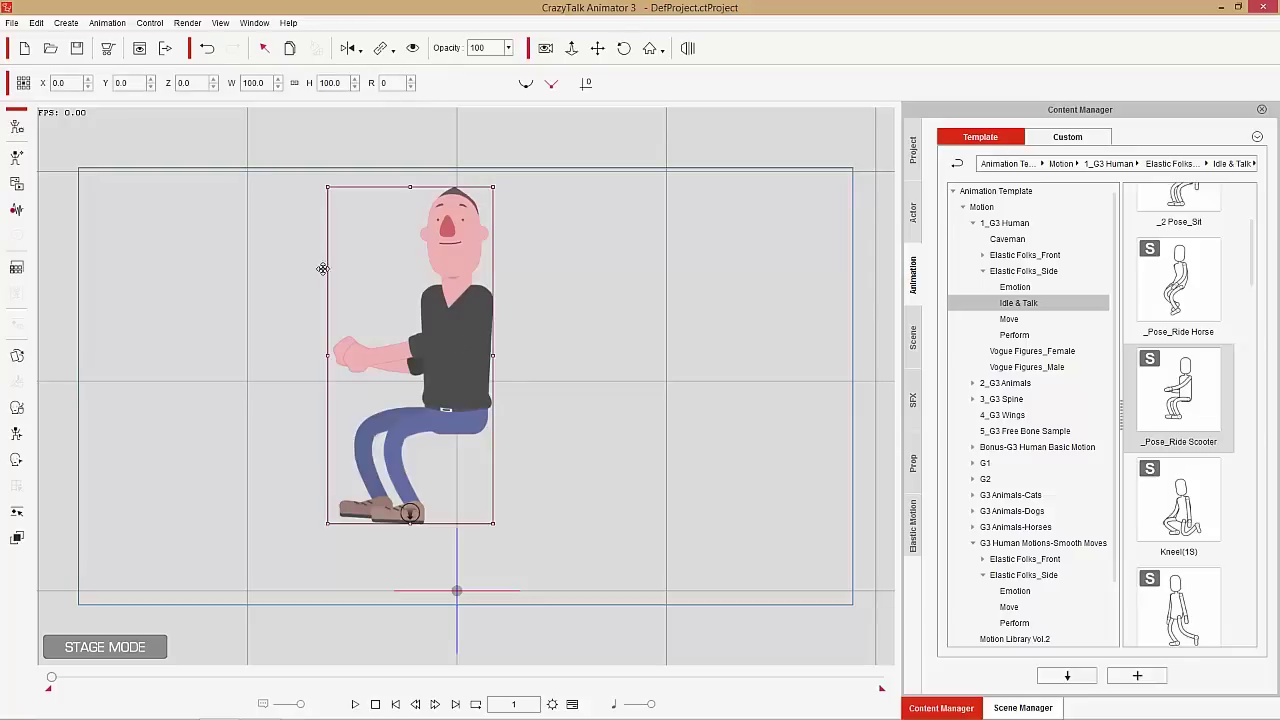
{"action": "left_click", "coordinate": [17, 125]}
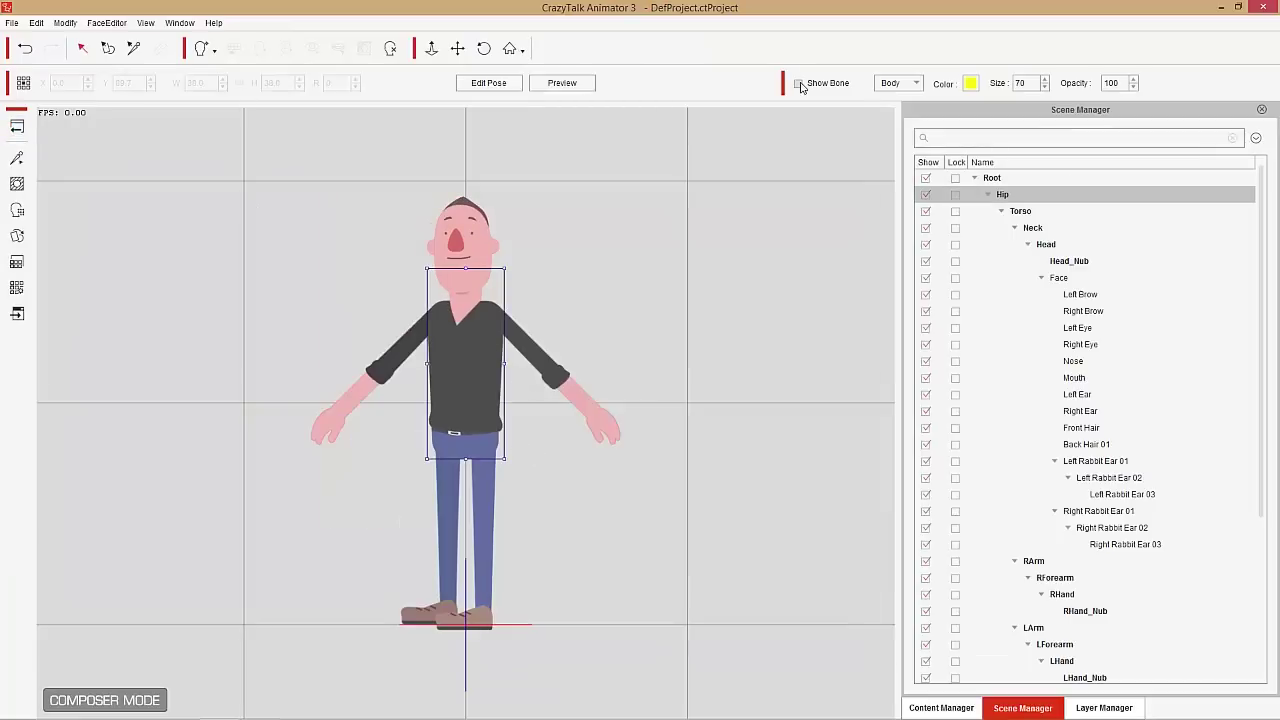
Step: Show the man's bones and browse to the 01_G3 Animated Props collection
{"action": "left_click", "coordinate": [799, 84]}
{"action": "left_click", "coordinate": [960, 700]}
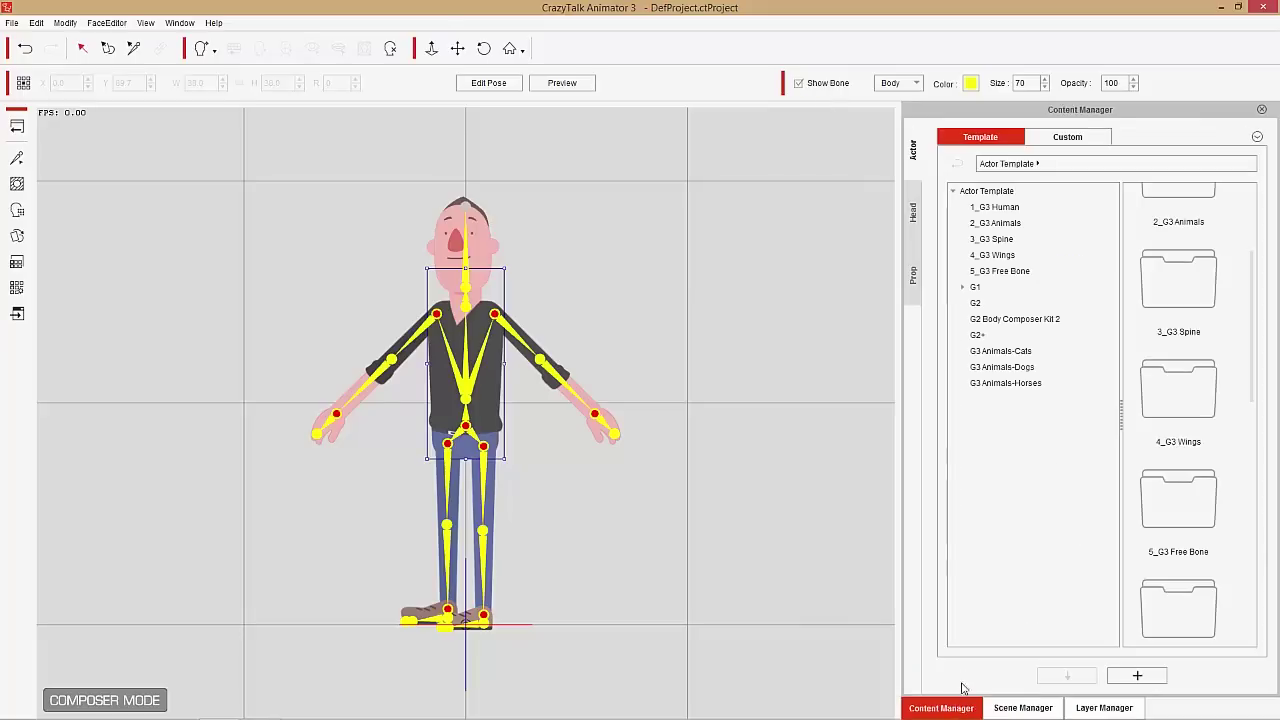
{"action": "left_click", "coordinate": [912, 273]}
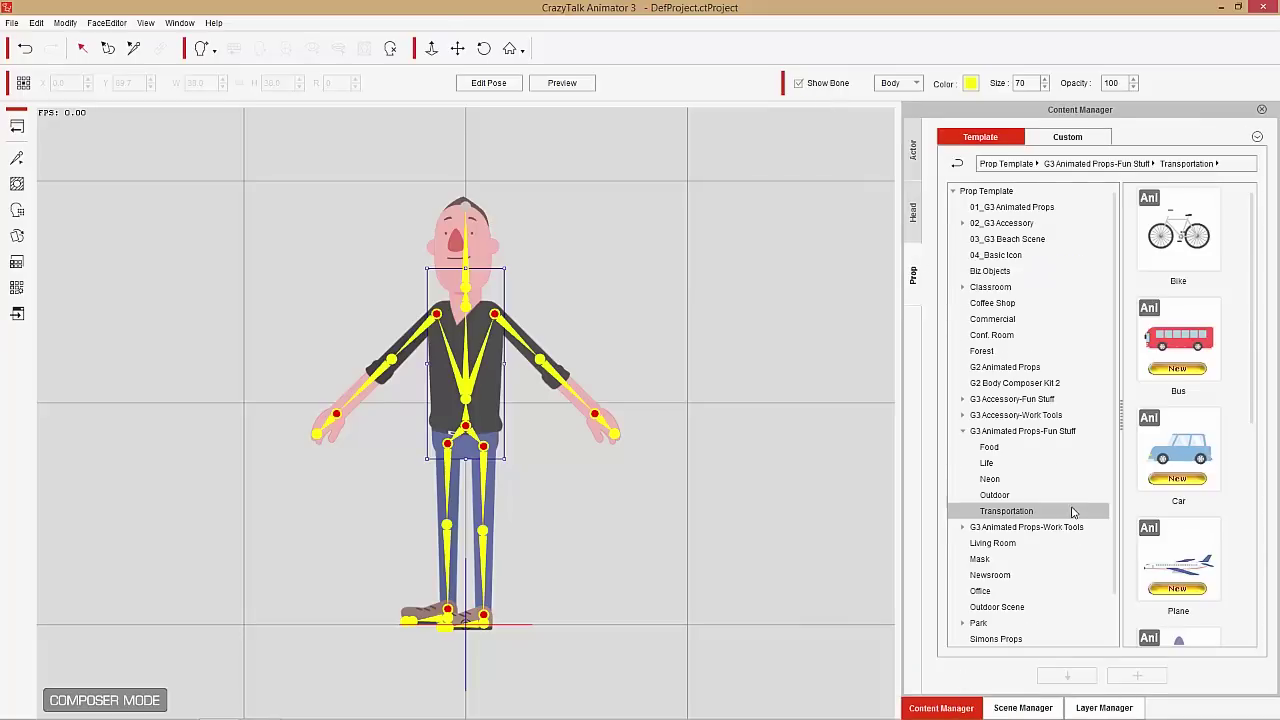
{"action": "left_click", "coordinate": [1011, 207]}
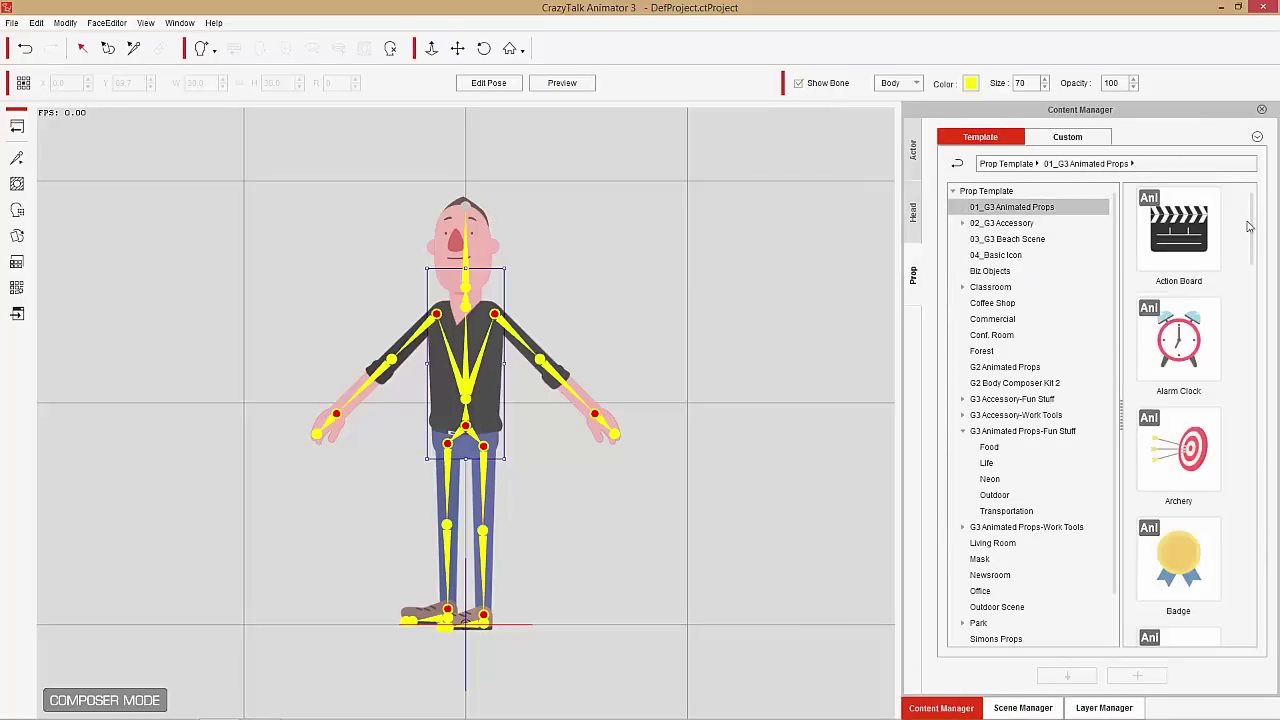
{"action": "scroll", "coordinate": [1267, 295], "scroll_direction": "down", "scroll_amount": 1}
{"action": "left_click_drag", "start_coordinate": [1267, 295], "coordinate": [1278, 563]}
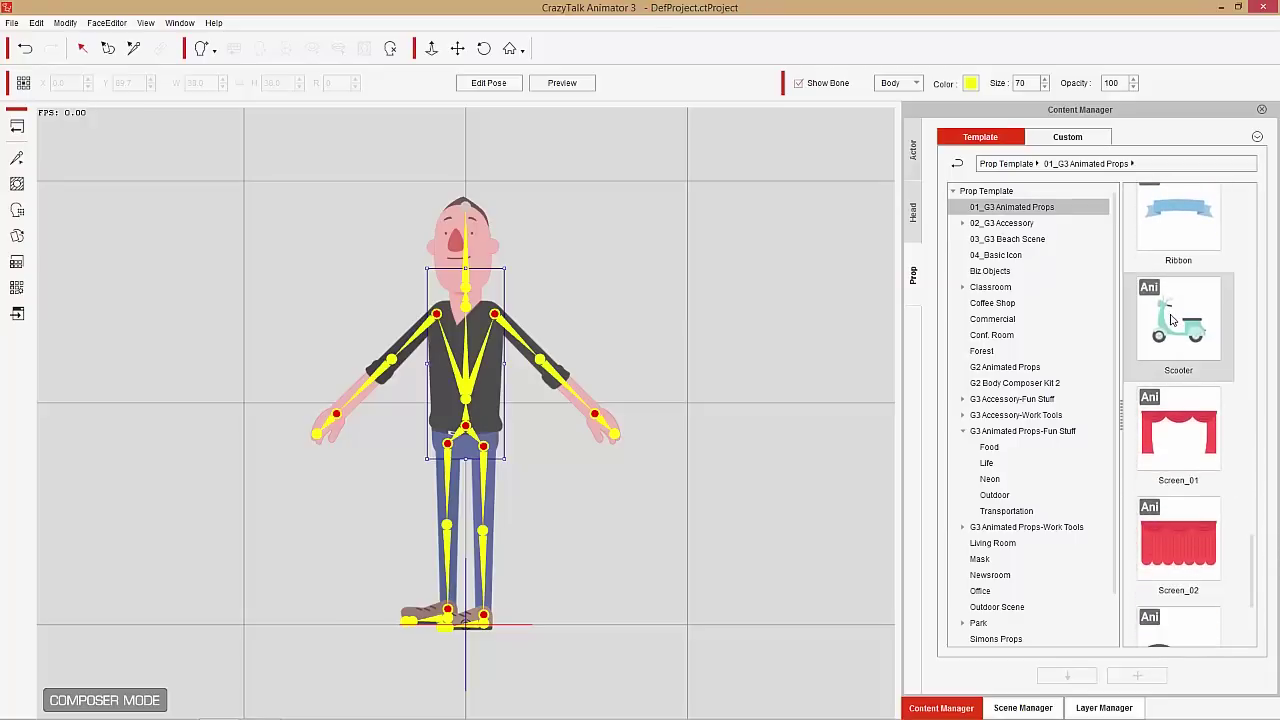
Step: Drop the Scooter prop at the man's hips, lower it beneath his legs, and return to stage
{"action": "left_click_drag", "start_coordinate": [1195, 330], "coordinate": [481, 440]}
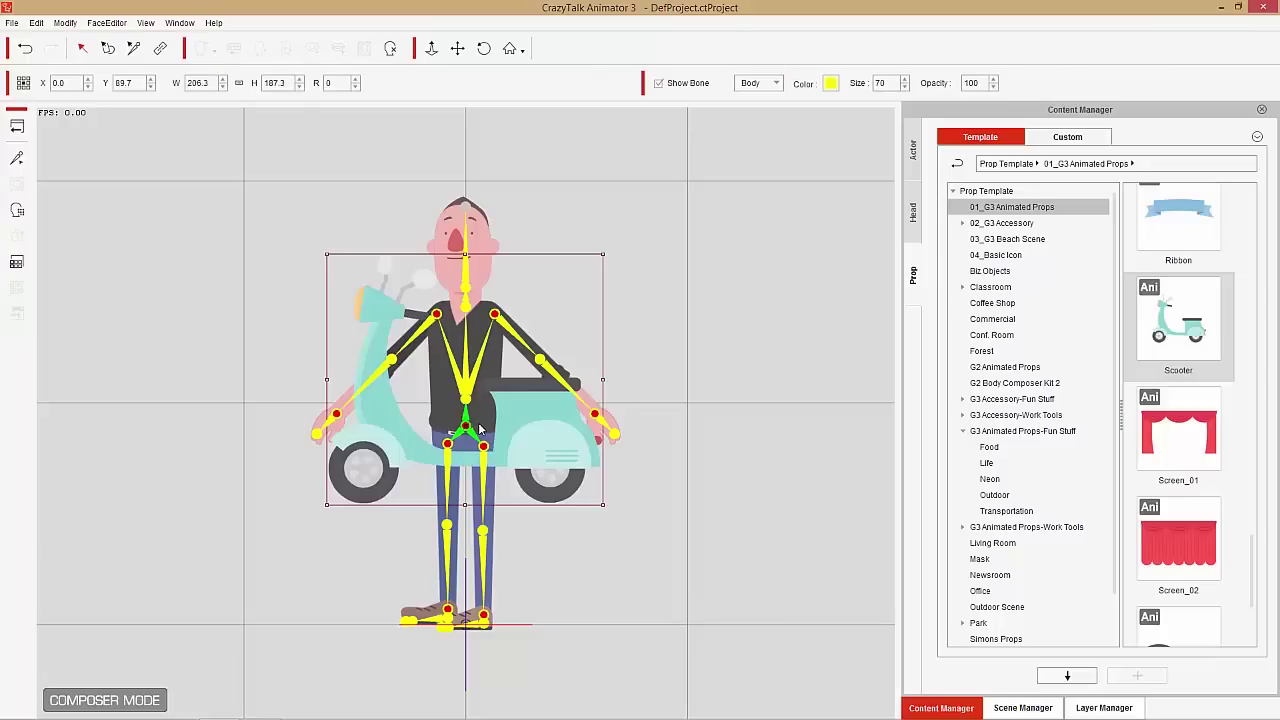
{"action": "left_click_drag", "start_coordinate": [536, 398], "coordinate": [506, 516]}
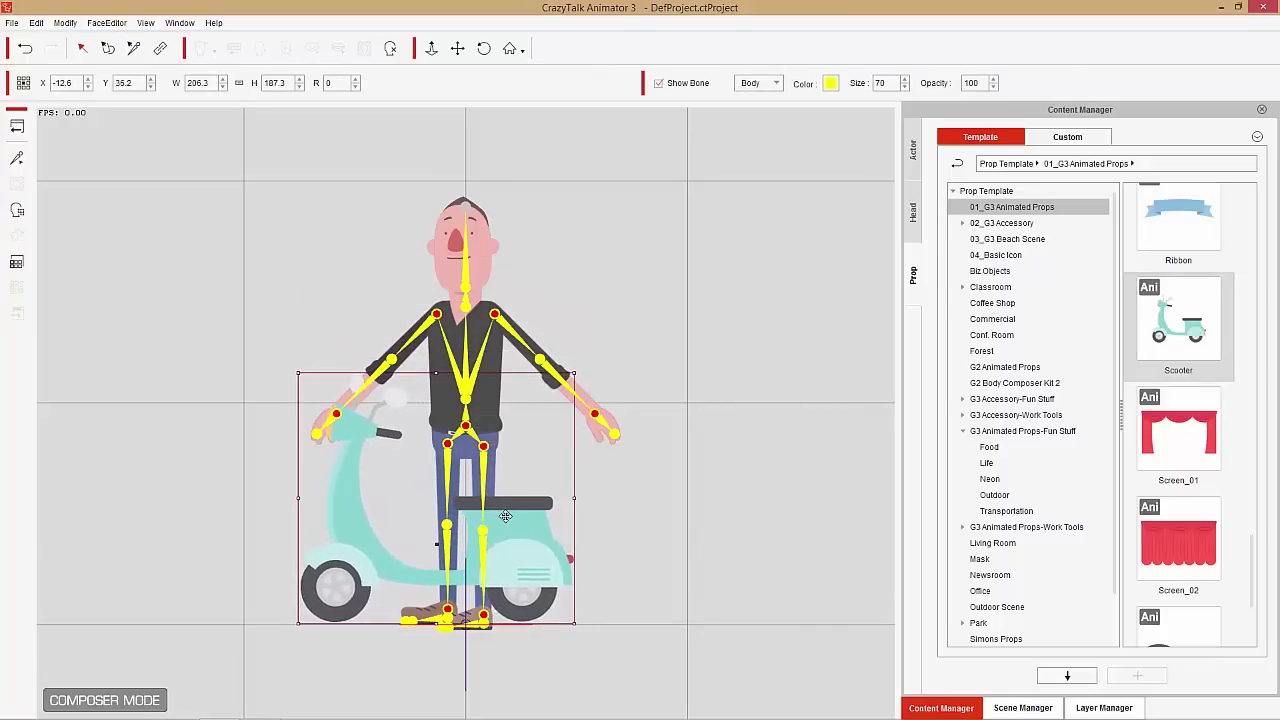
{"action": "left_click", "coordinate": [17, 127]}
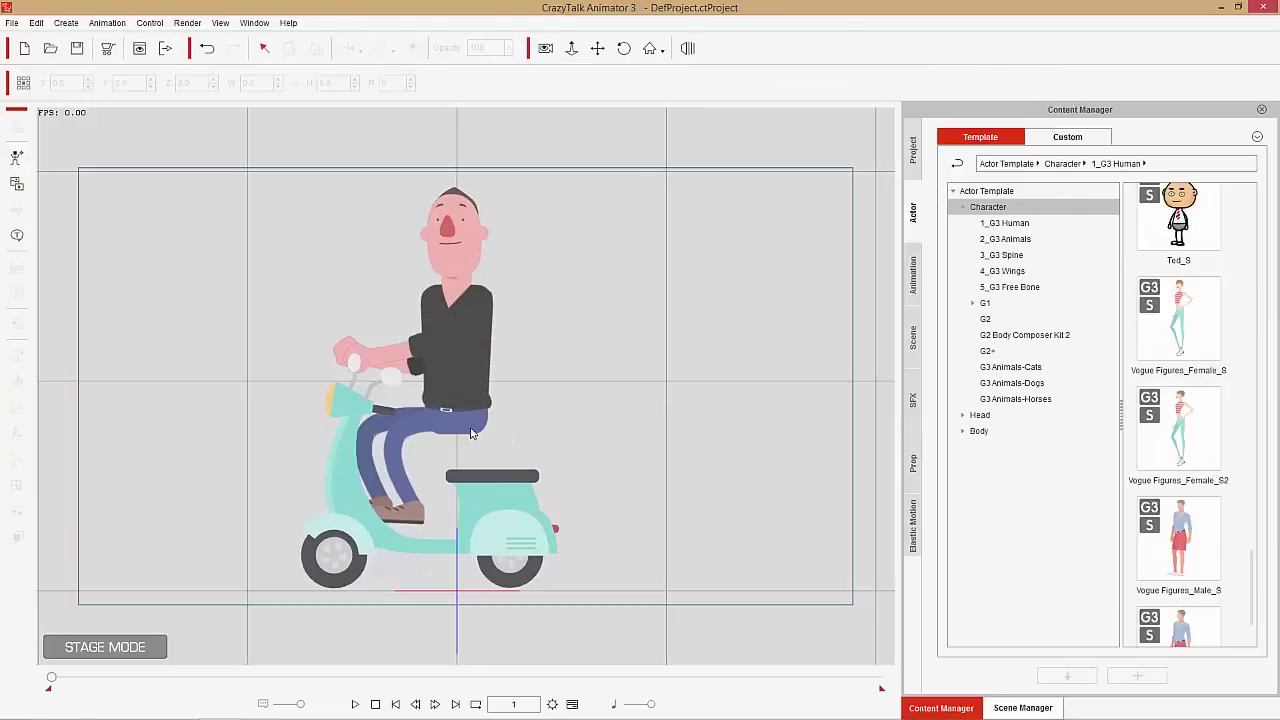
Step: Move the scooter under the rider and enlarge it to fit him
{"action": "mouse_move", "coordinate": [503, 513]}
{"action": "left_mouse_down"}
{"action": "mouse_move", "coordinate": [480, 472]}
{"action": "mouse_move", "coordinate": [489, 496]}
{"action": "left_mouse_up"}
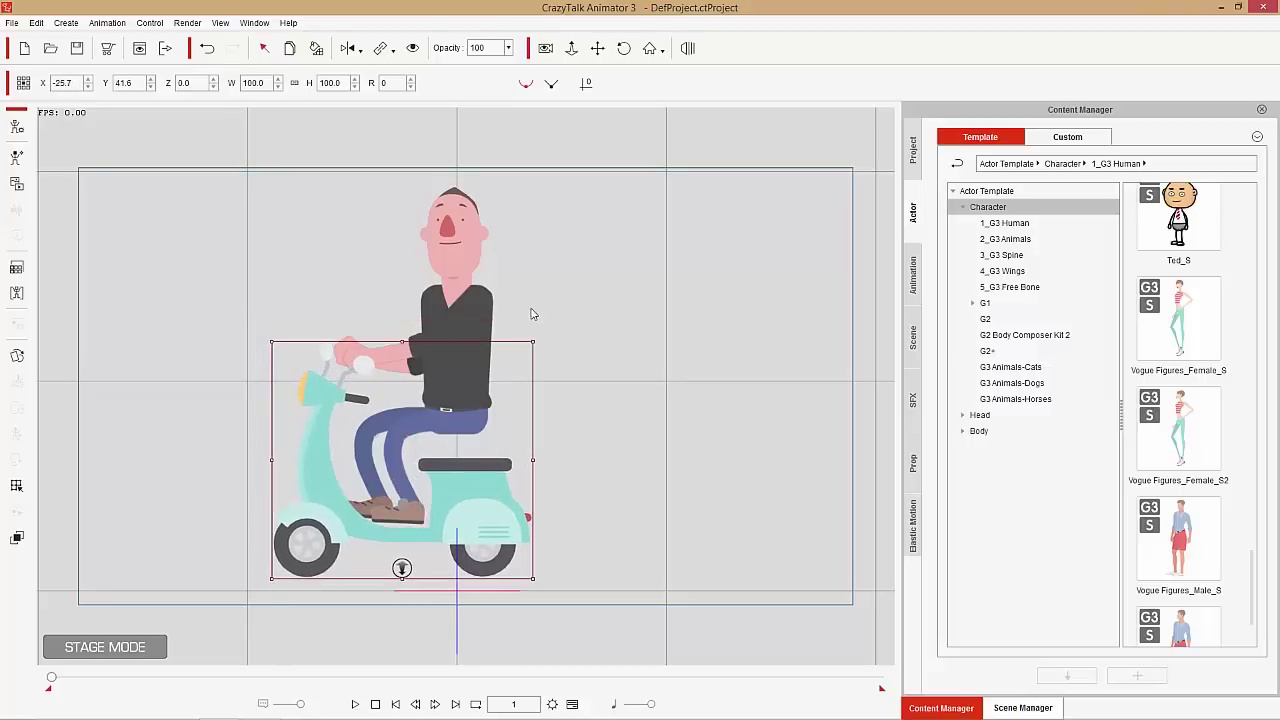
{"action": "left_click_drag", "start_coordinate": [541, 336], "coordinate": [576, 298]}
{"action": "left_click_drag", "start_coordinate": [505, 410], "coordinate": [501, 400]}
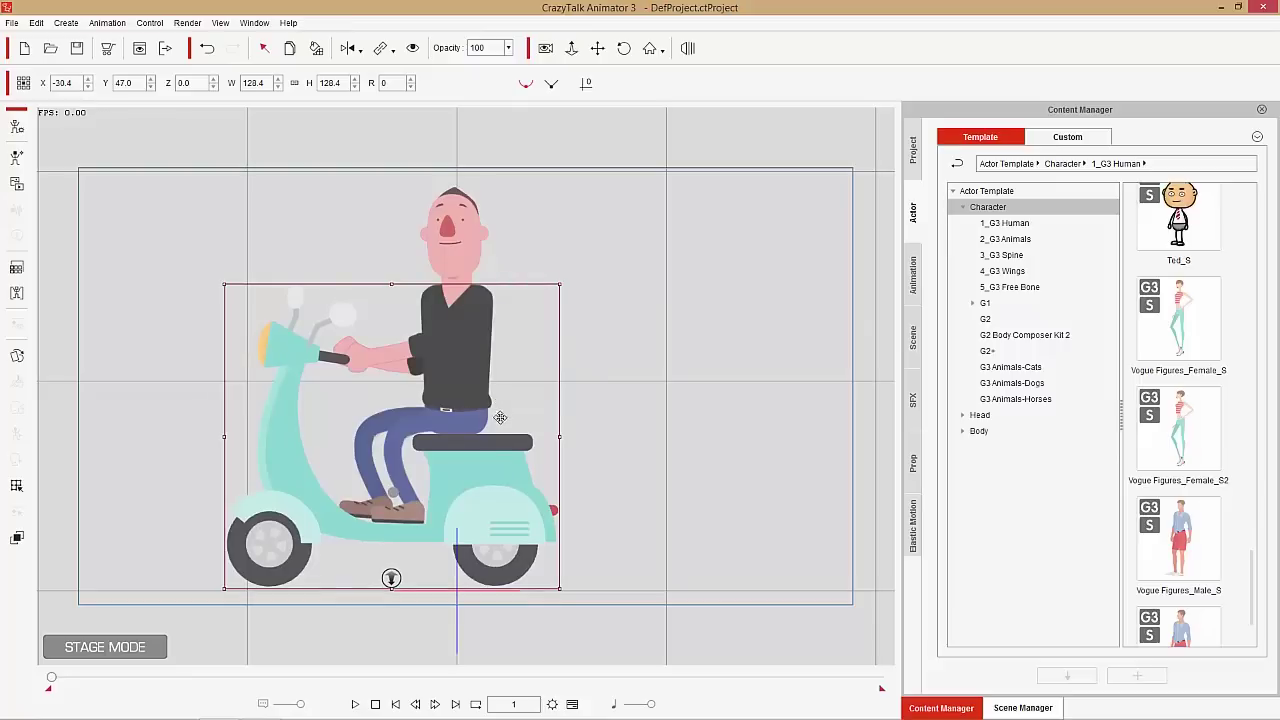
Step: Apply the scooter_moving action, preview it, then stop and rewind to frame 1
{"action": "right_click", "coordinate": [486, 471]}
{"action": "mouse_move", "coordinate": [556, 486]}
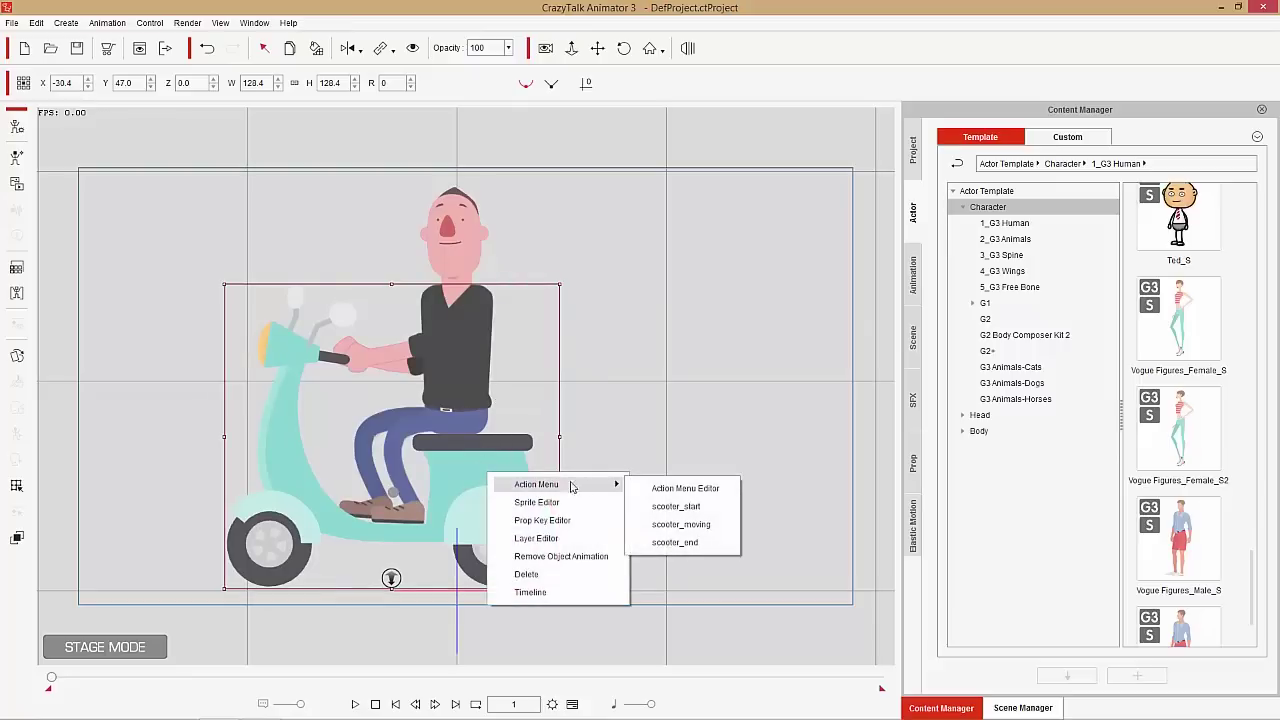
{"action": "left_click", "coordinate": [698, 528]}
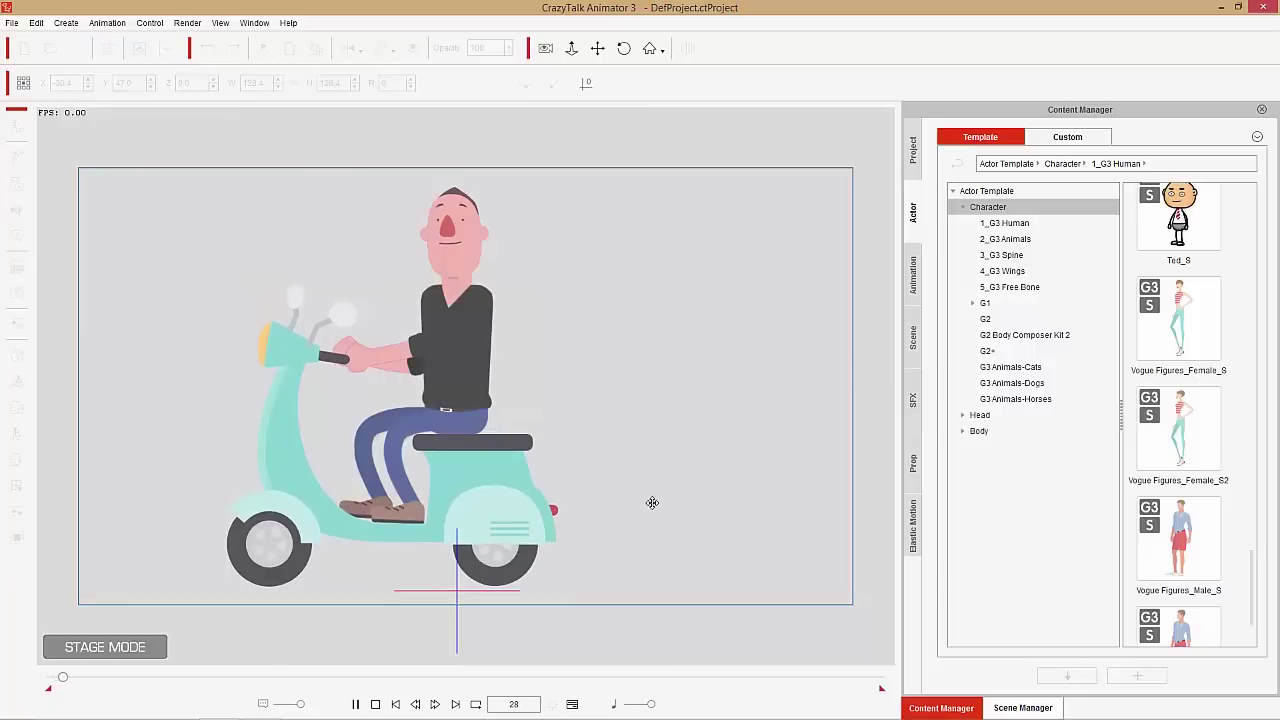
{"action": "key", "text": "space"}
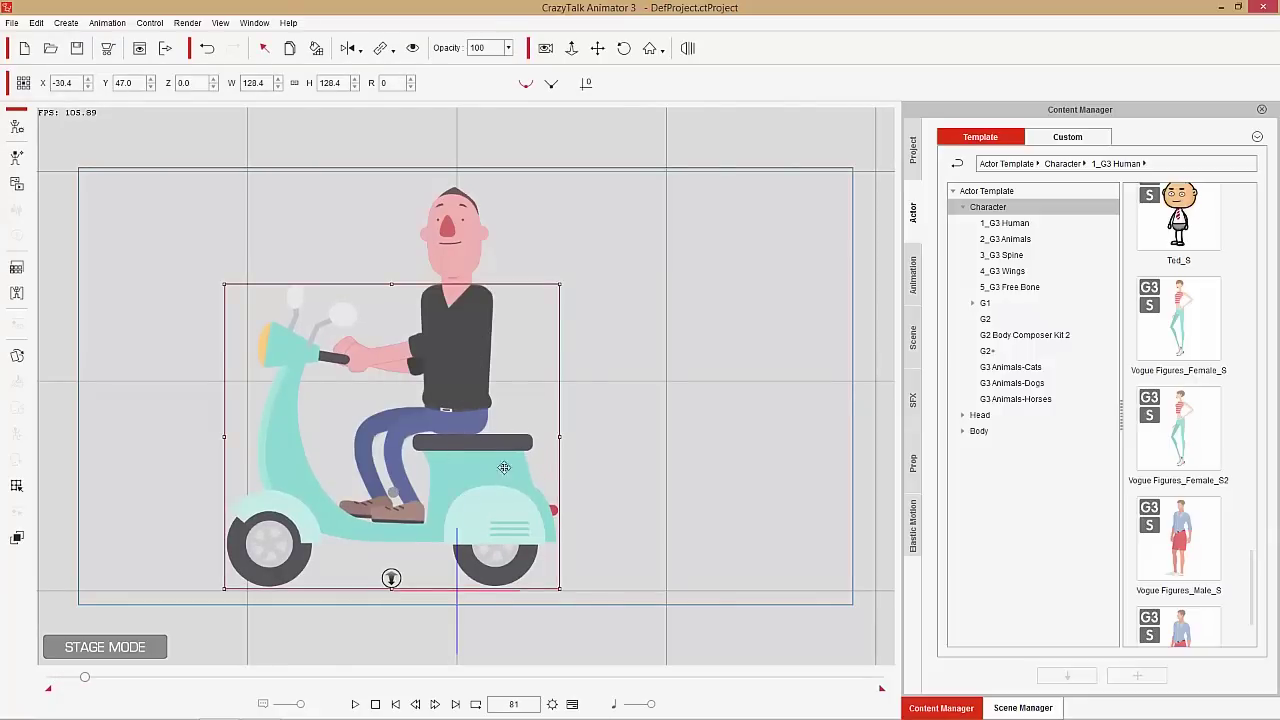
{"action": "left_click", "coordinate": [378, 705]}
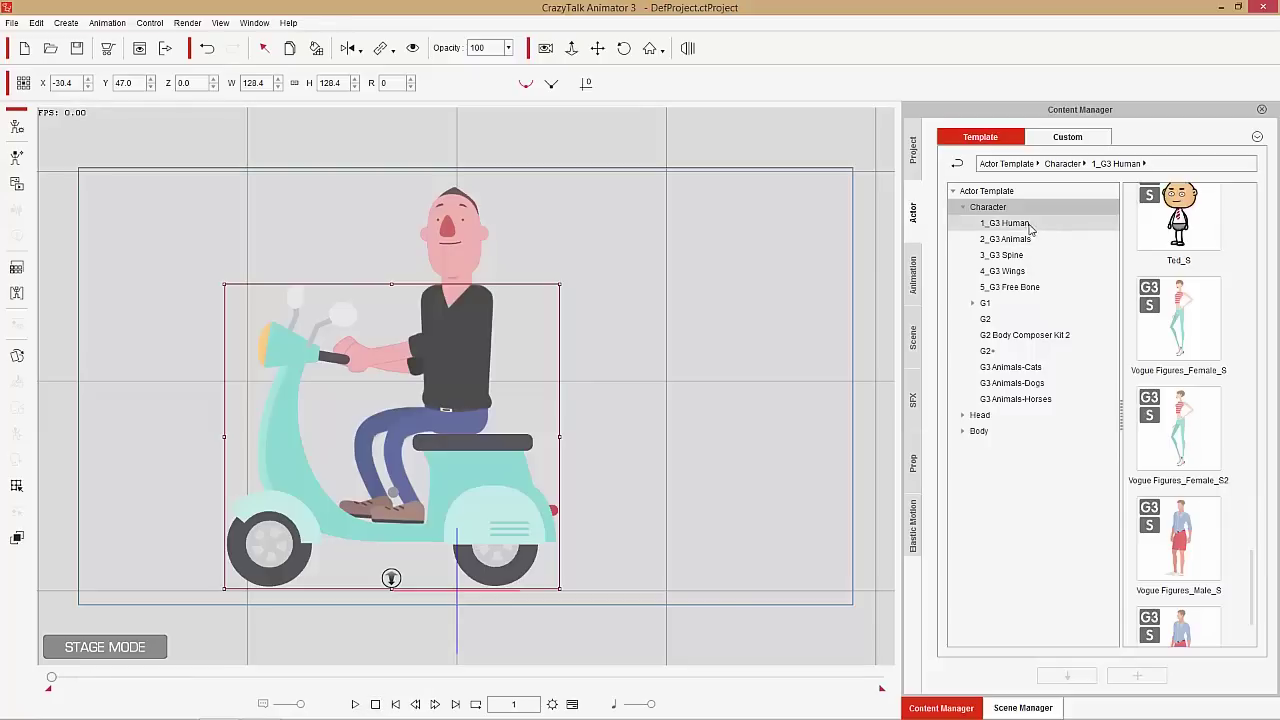
Step: Add Elastic Folks_Female_01_S beside the scooter, raised higher and scaled down to 95
{"action": "left_click", "coordinate": [990, 223]}
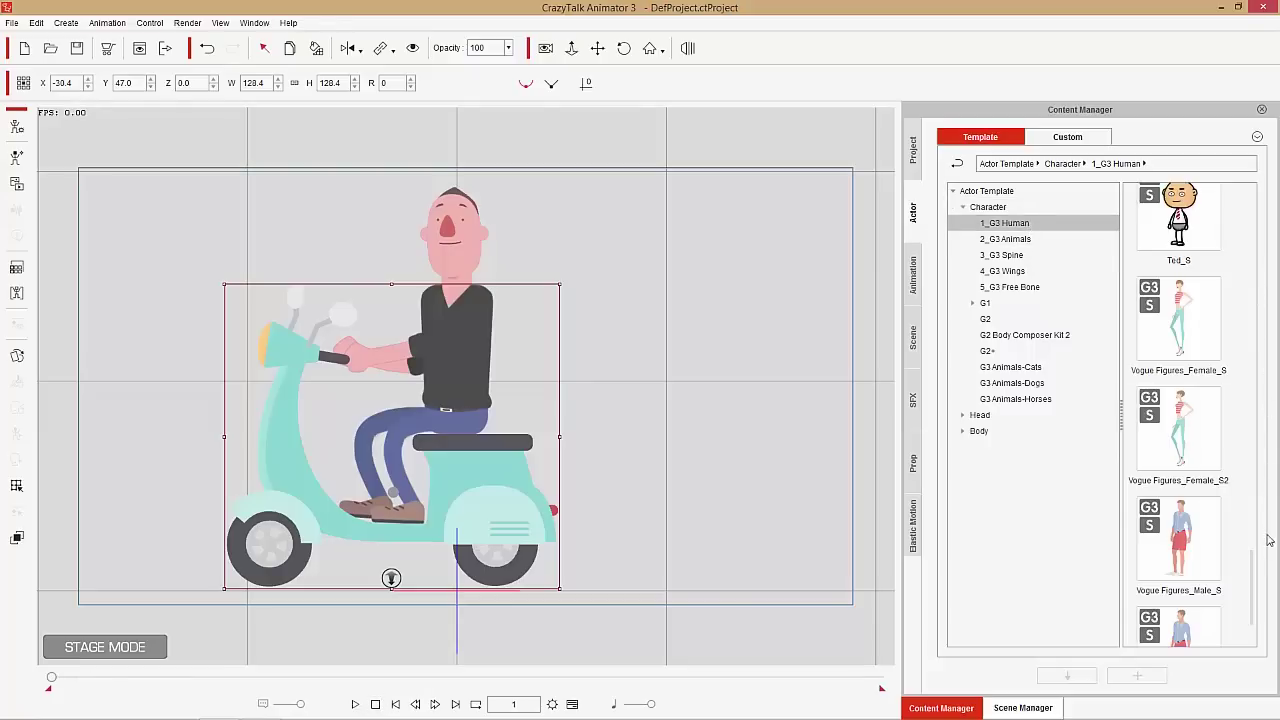
{"action": "left_click_drag", "start_coordinate": [1252, 588], "coordinate": [1242, 231]}
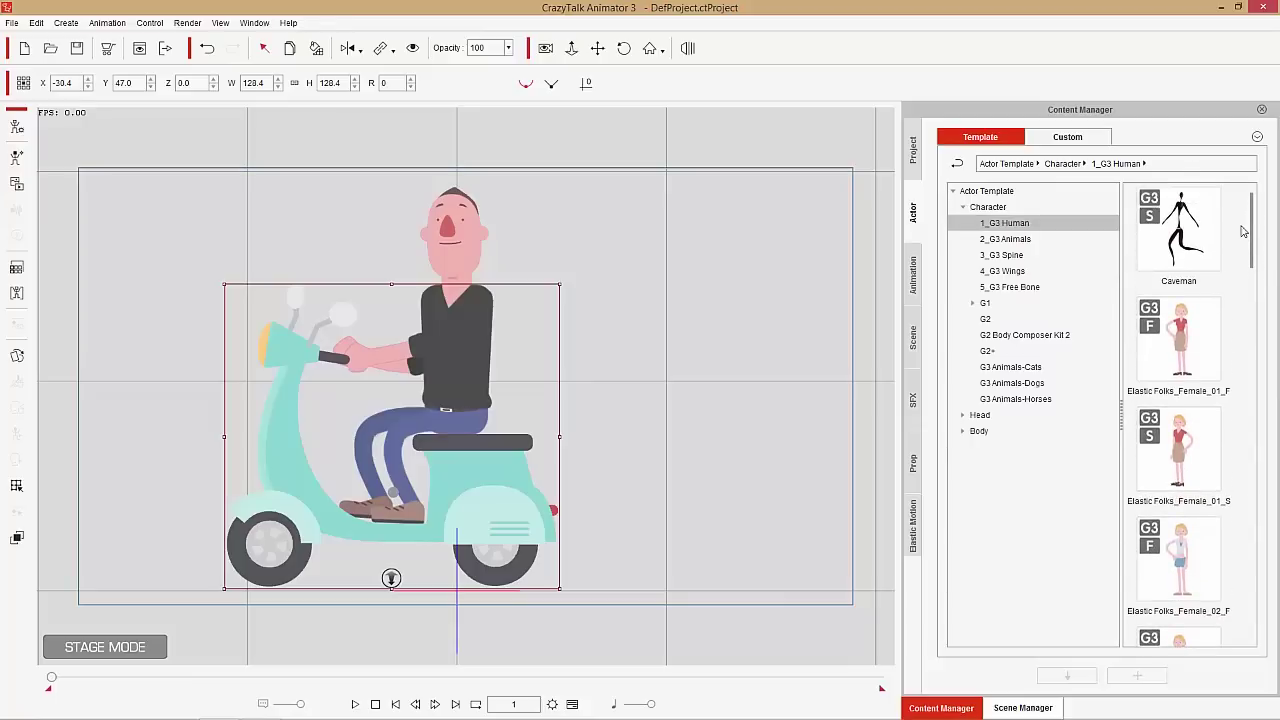
{"action": "left_click_drag", "start_coordinate": [1190, 457], "coordinate": [701, 458]}
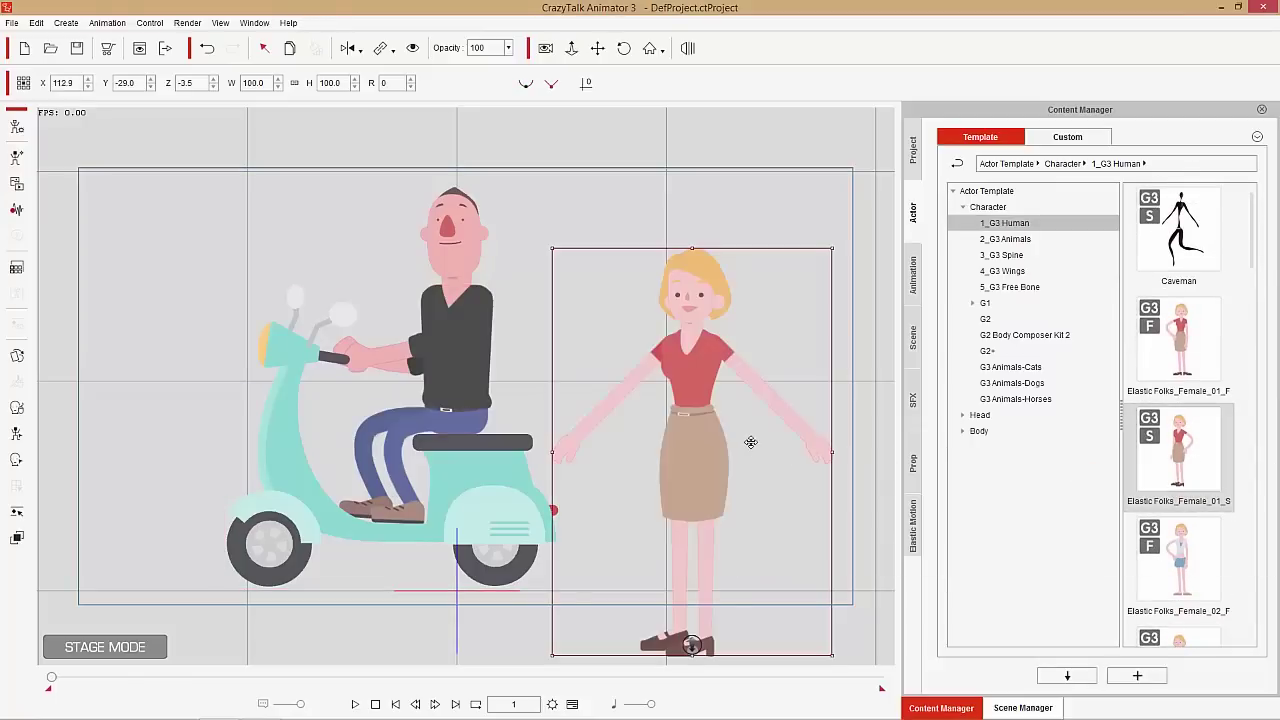
{"action": "left_click_drag", "start_coordinate": [717, 408], "coordinate": [712, 344]}
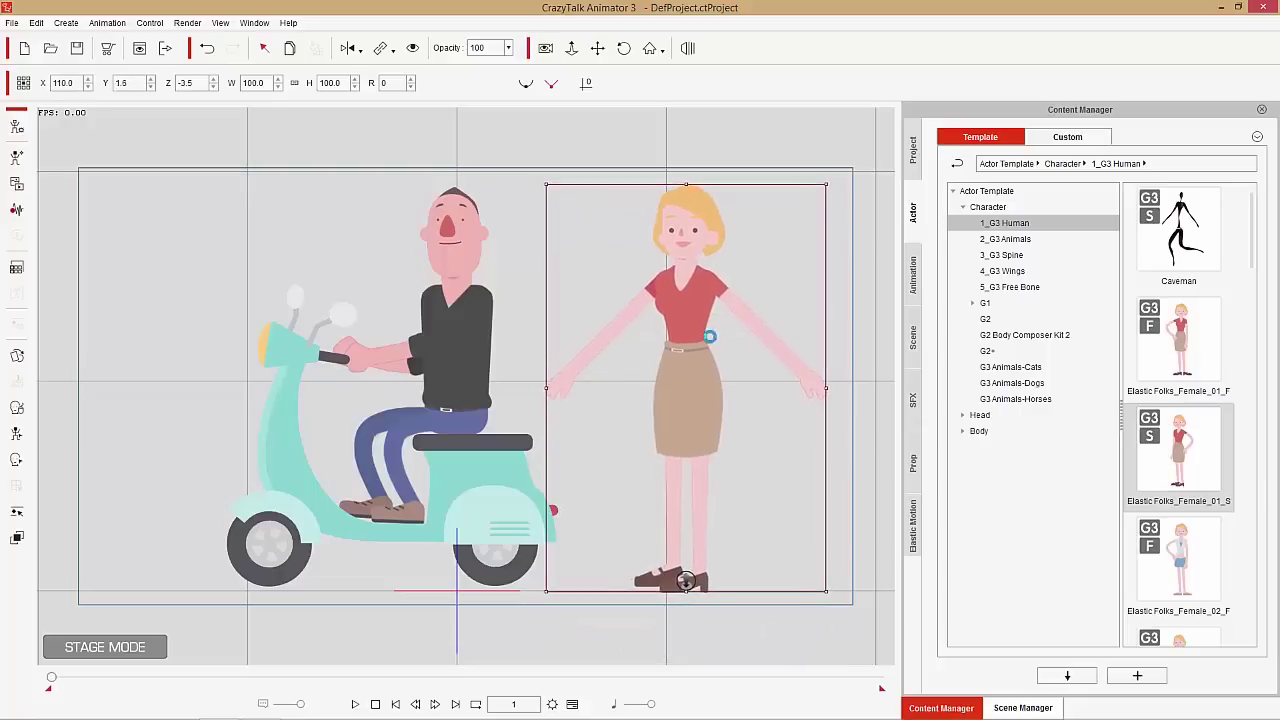
{"action": "left_click_drag", "start_coordinate": [830, 185], "coordinate": [822, 201]}
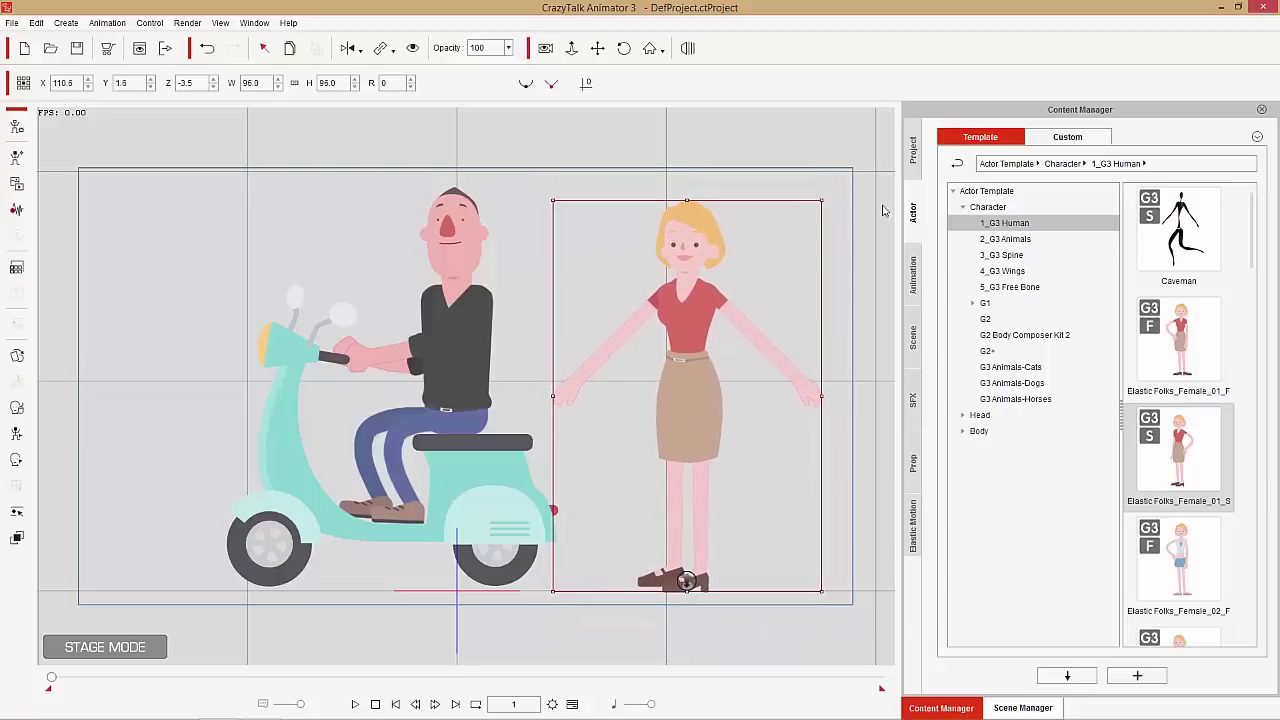
{"action": "left_click", "coordinate": [916, 282]}
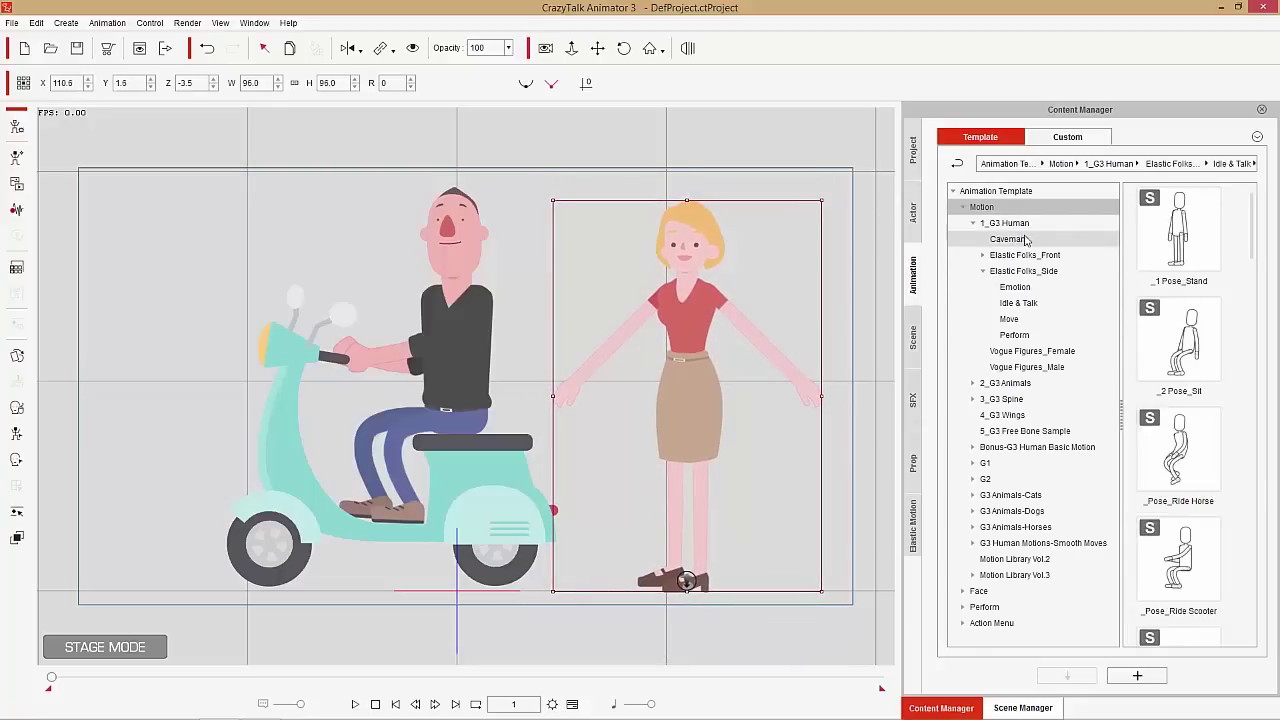
Step: Give the woman the _Pose_Ride Horse pose from Elastic Folks_Side Idle & Talk
{"action": "left_click", "coordinate": [1025, 304]}
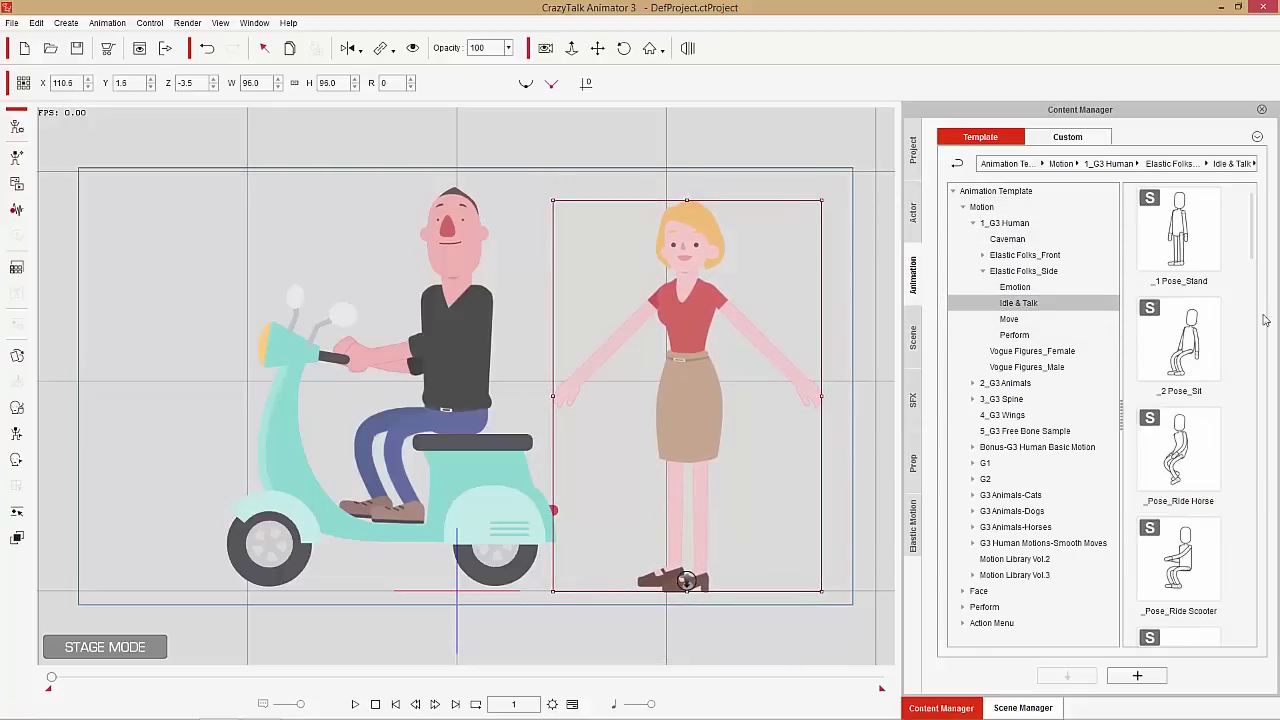
{"action": "double_click", "coordinate": [1192, 455]}
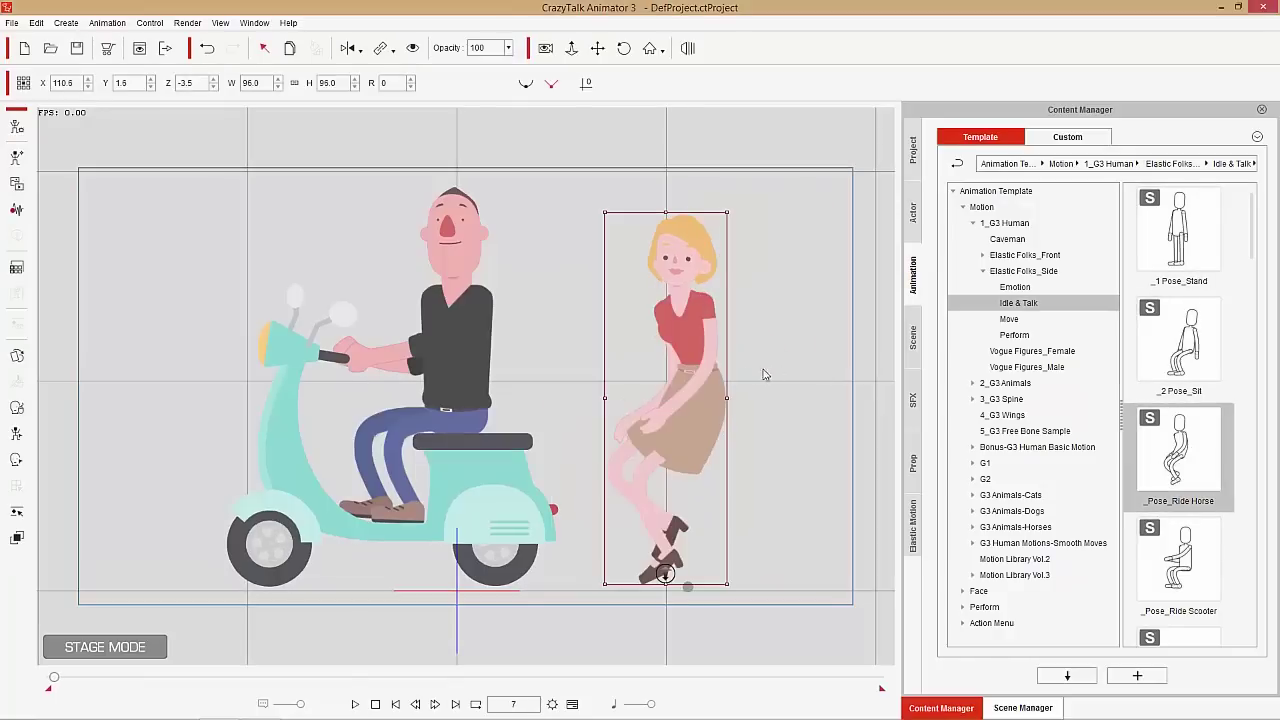
{"action": "left_click", "coordinate": [376, 704]}
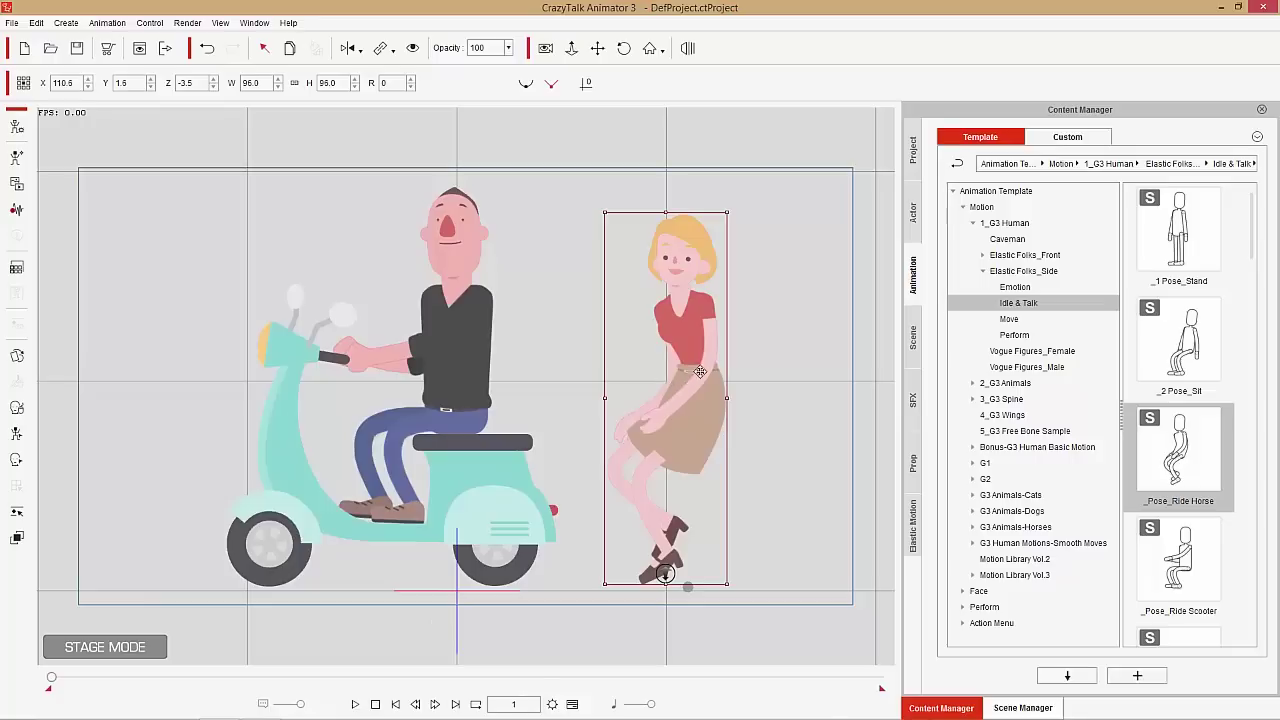
Step: Seat the woman behind the man on the scooter and play back the two riders
{"action": "left_click_drag", "start_coordinate": [695, 367], "coordinate": [520, 359]}
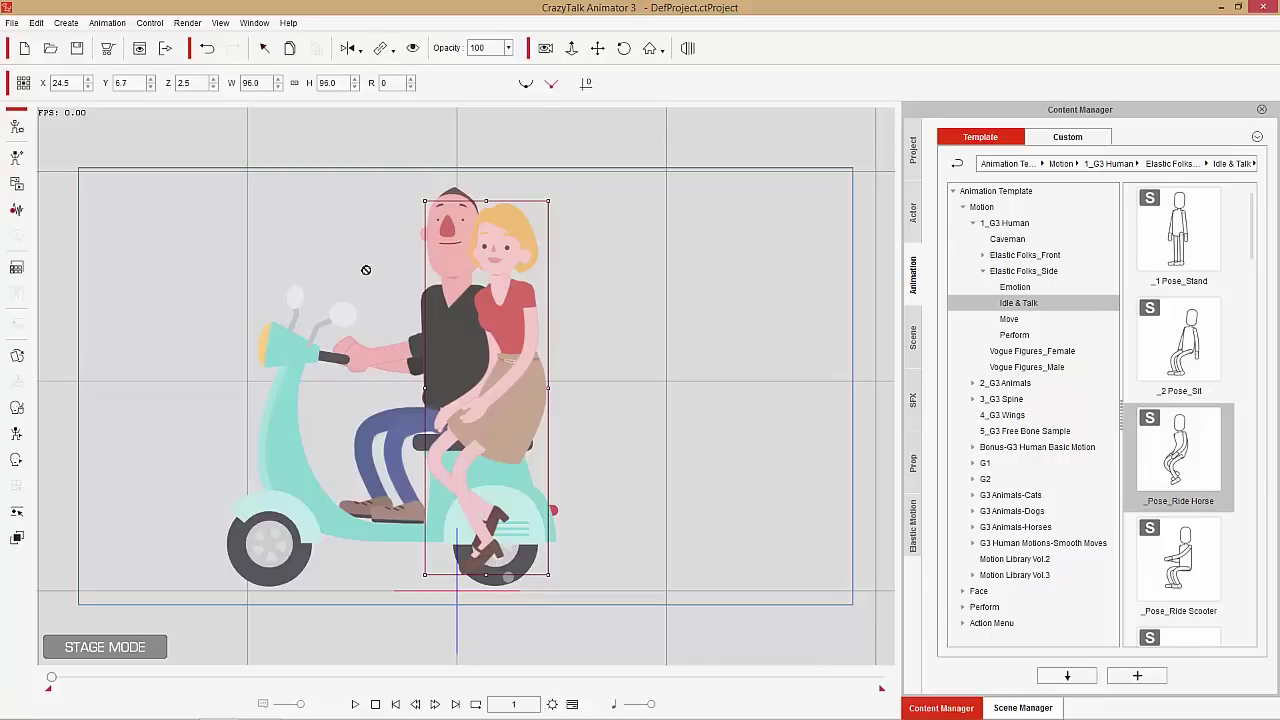
{"action": "left_click", "coordinate": [332, 525]}
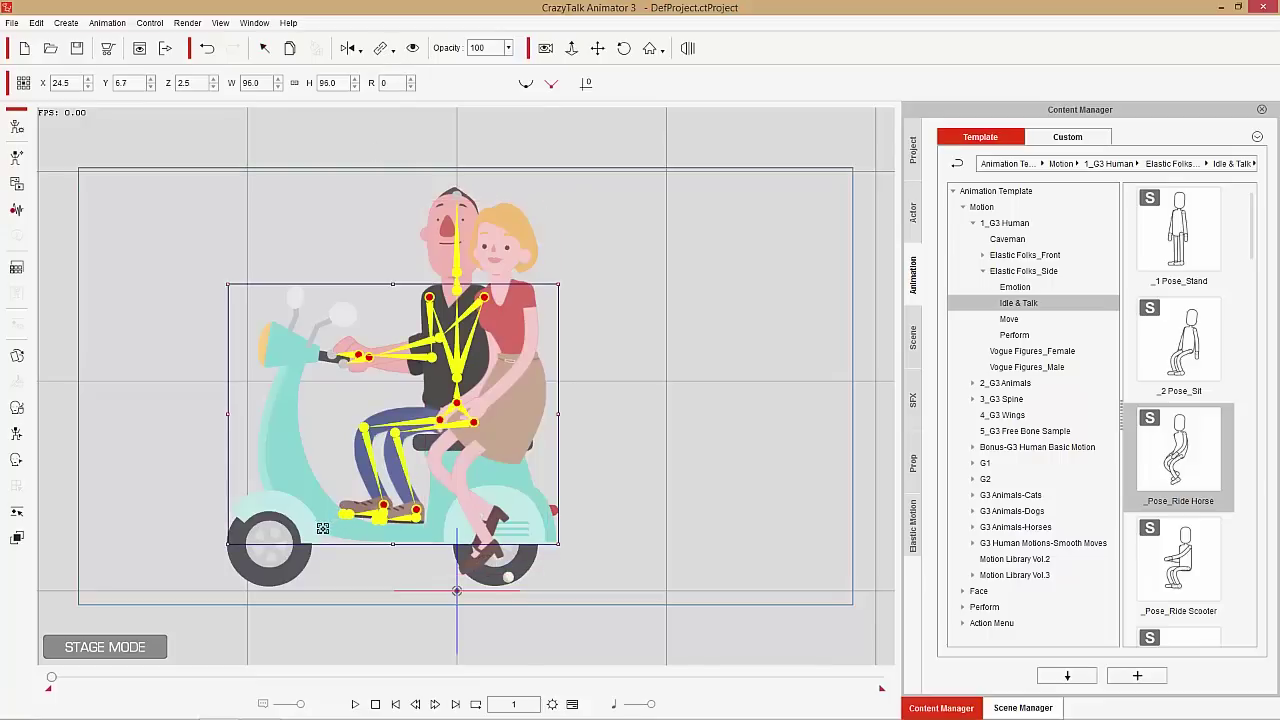
{"action": "key", "text": "Tab"}
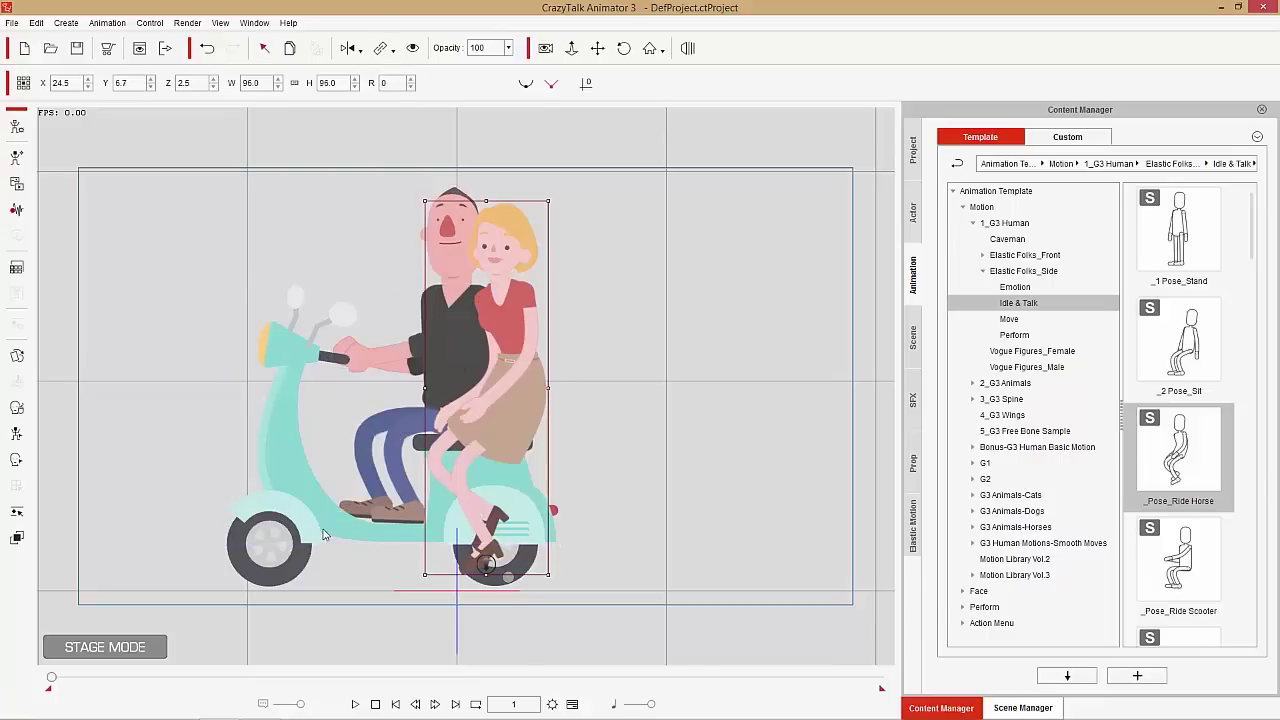
{"action": "left_click", "coordinate": [357, 704]}
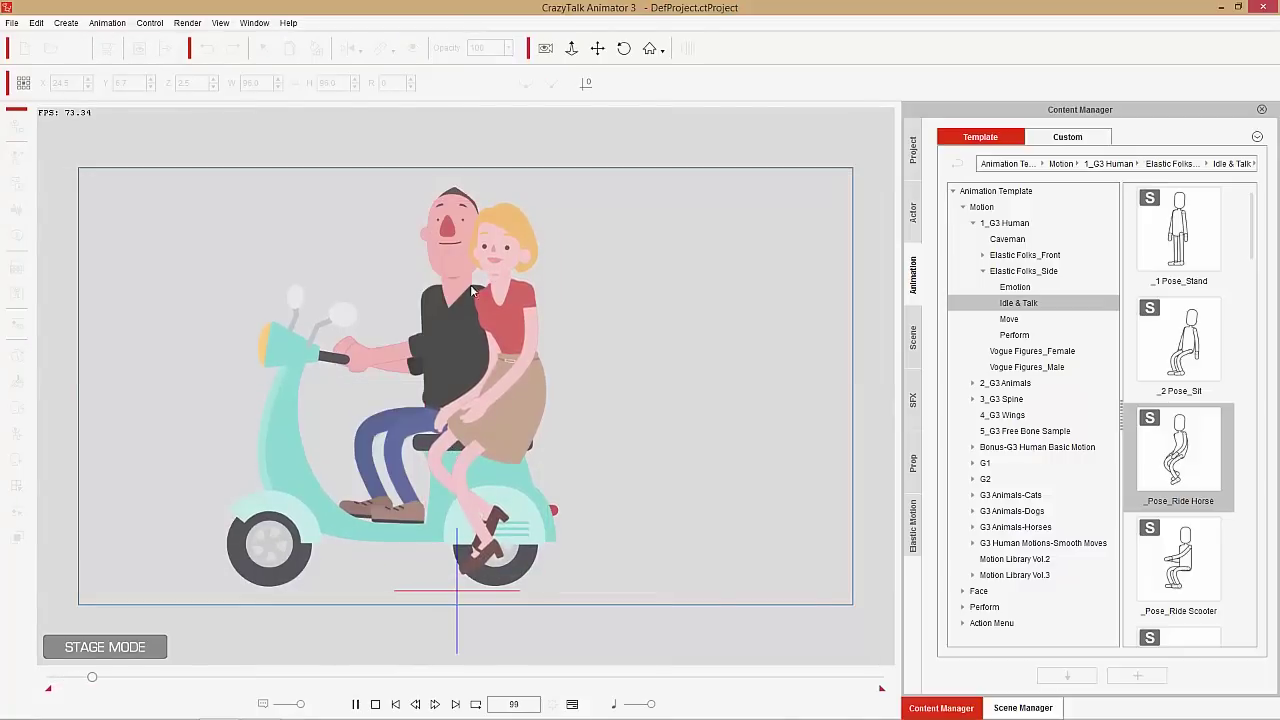
{"action": "left_click", "coordinate": [377, 704]}
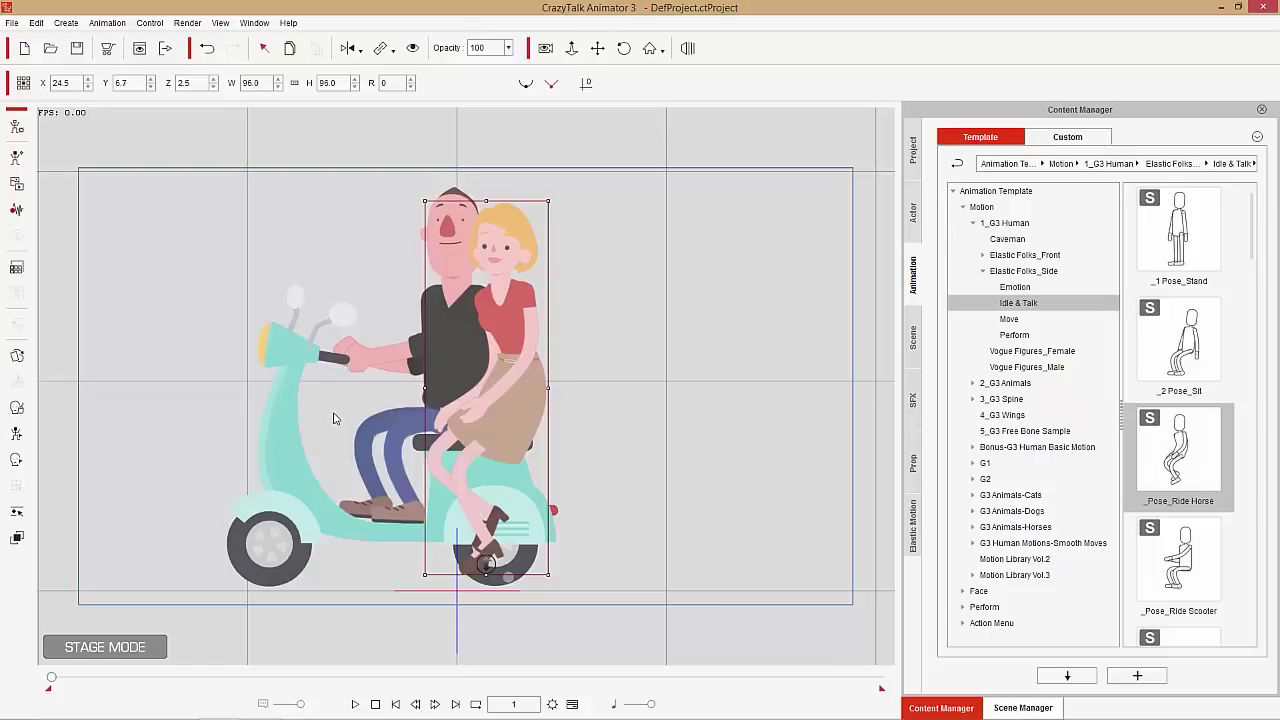
{"action": "left_click", "coordinate": [26, 46]}
Step: Discard the scooter scene unsaved and add Horse_01 from G3 Animals-Horses to the stage
{"action": "left_click", "coordinate": [653, 401]}
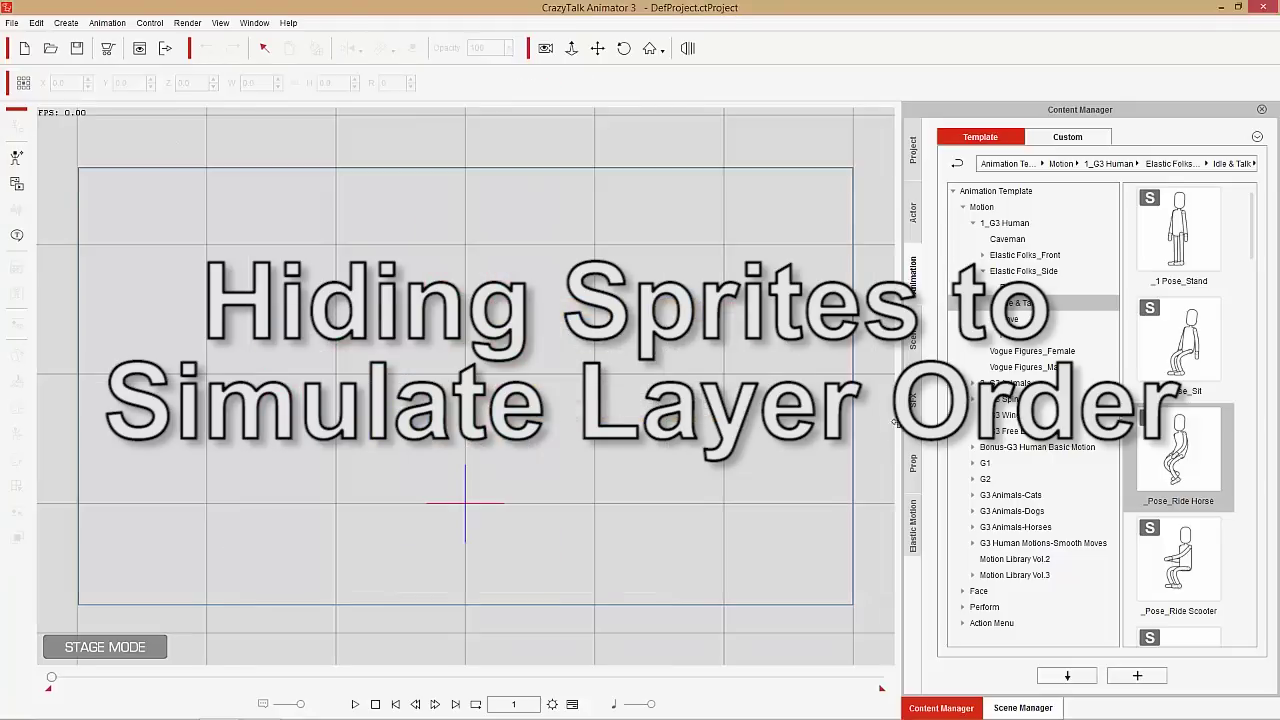
{"action": "left_click", "coordinate": [913, 215]}
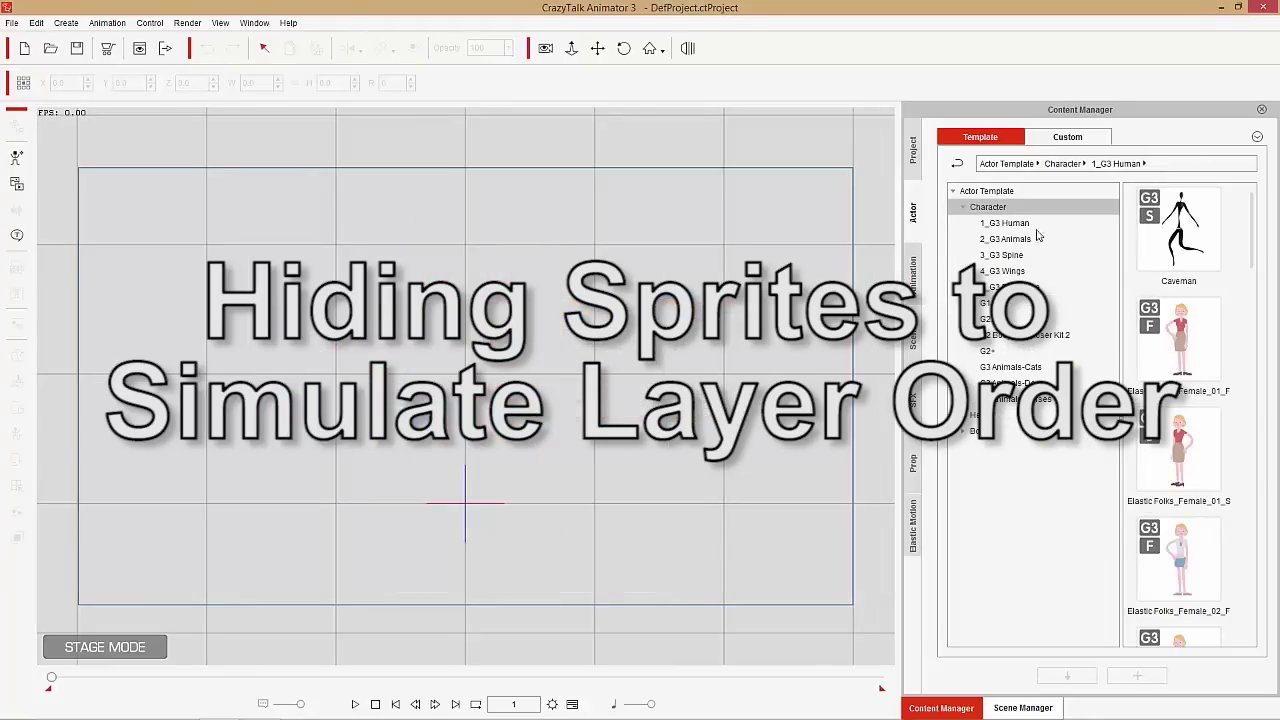
{"action": "left_click", "coordinate": [1026, 402]}
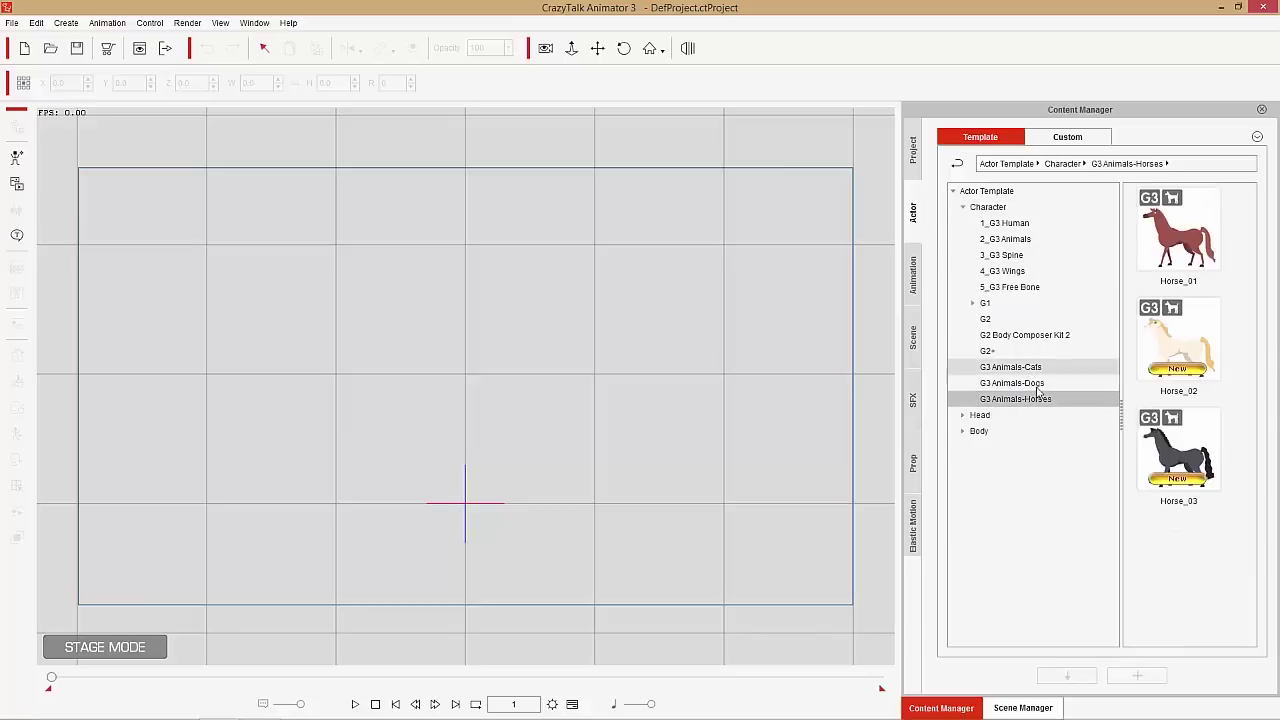
{"action": "double_click", "coordinate": [1180, 245]}
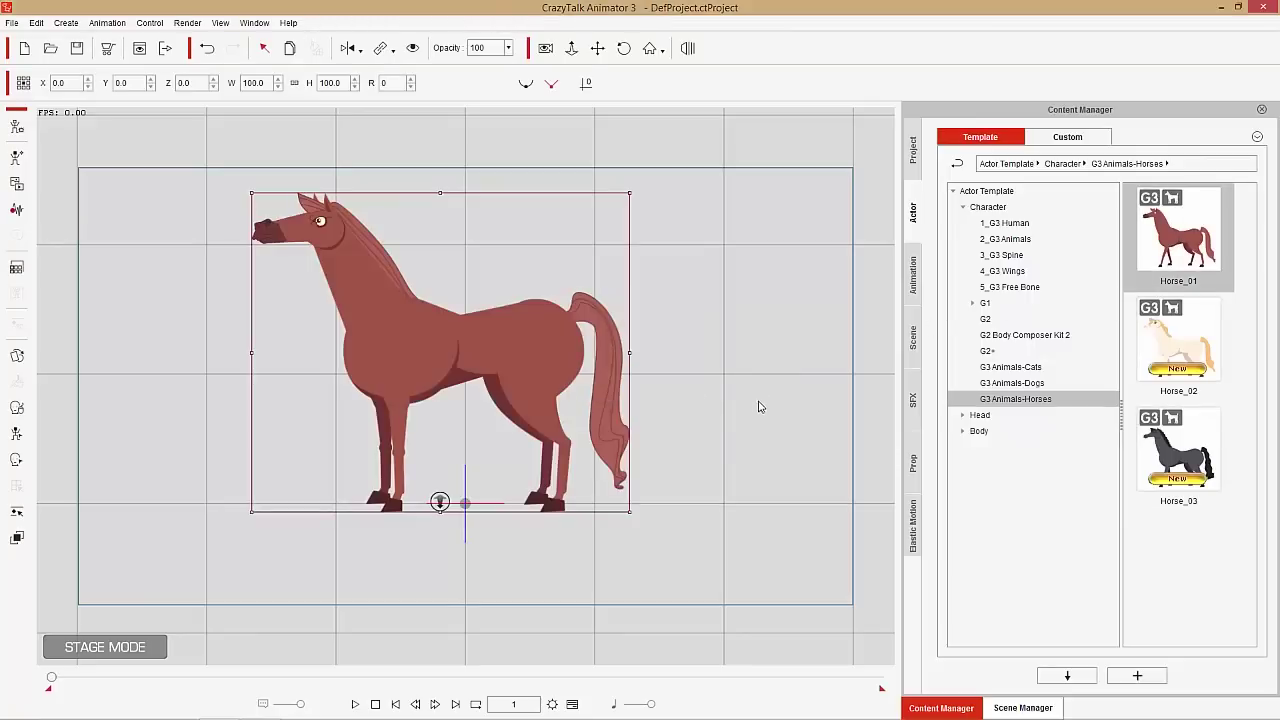
{"action": "scroll", "coordinate": [700, 397], "scroll_direction": "up", "scroll_amount": 3}
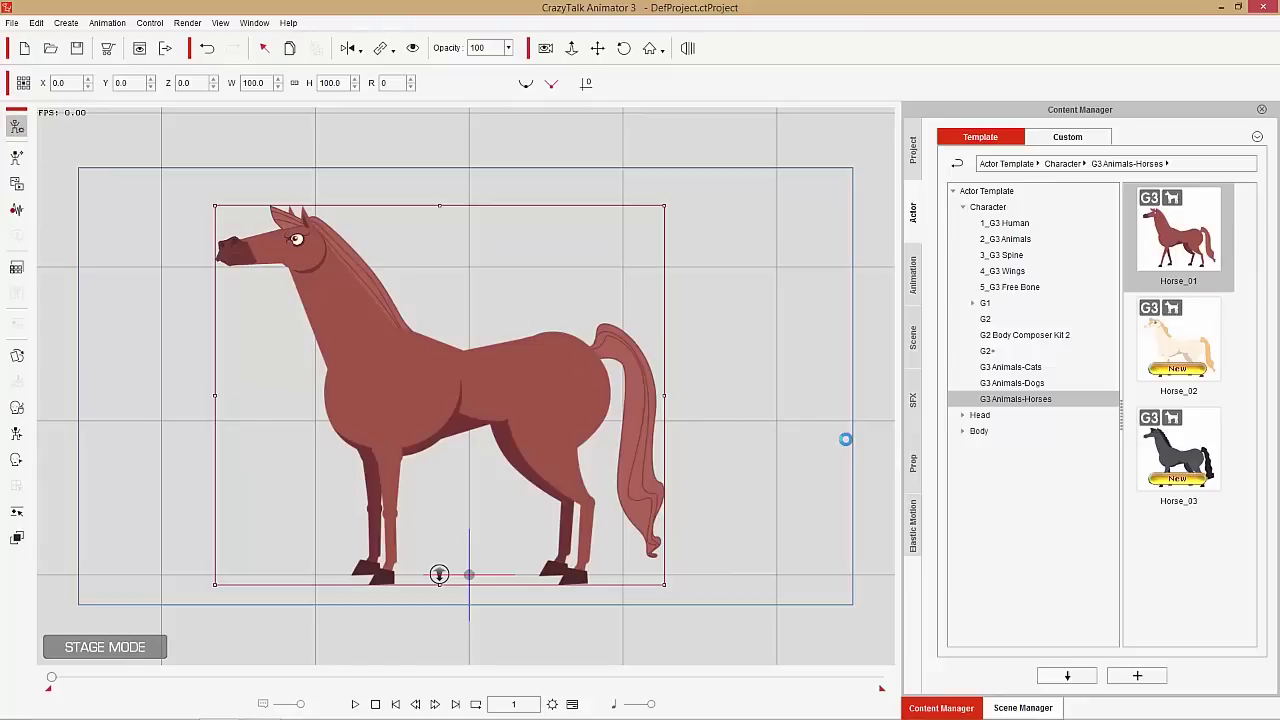
Step: Drop the Saddle prop from the 02_G3 Accessory animal props onto the horse
{"action": "left_click", "coordinate": [941, 707]}
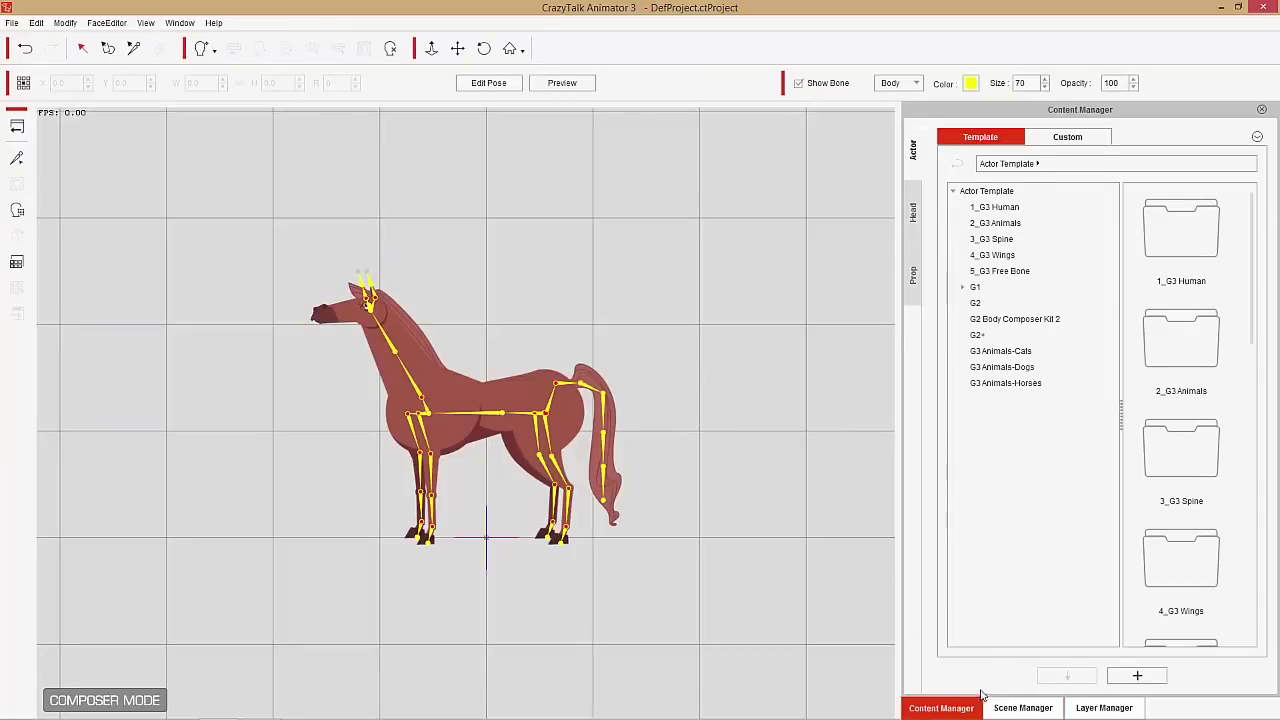
{"action": "left_click", "coordinate": [914, 276]}
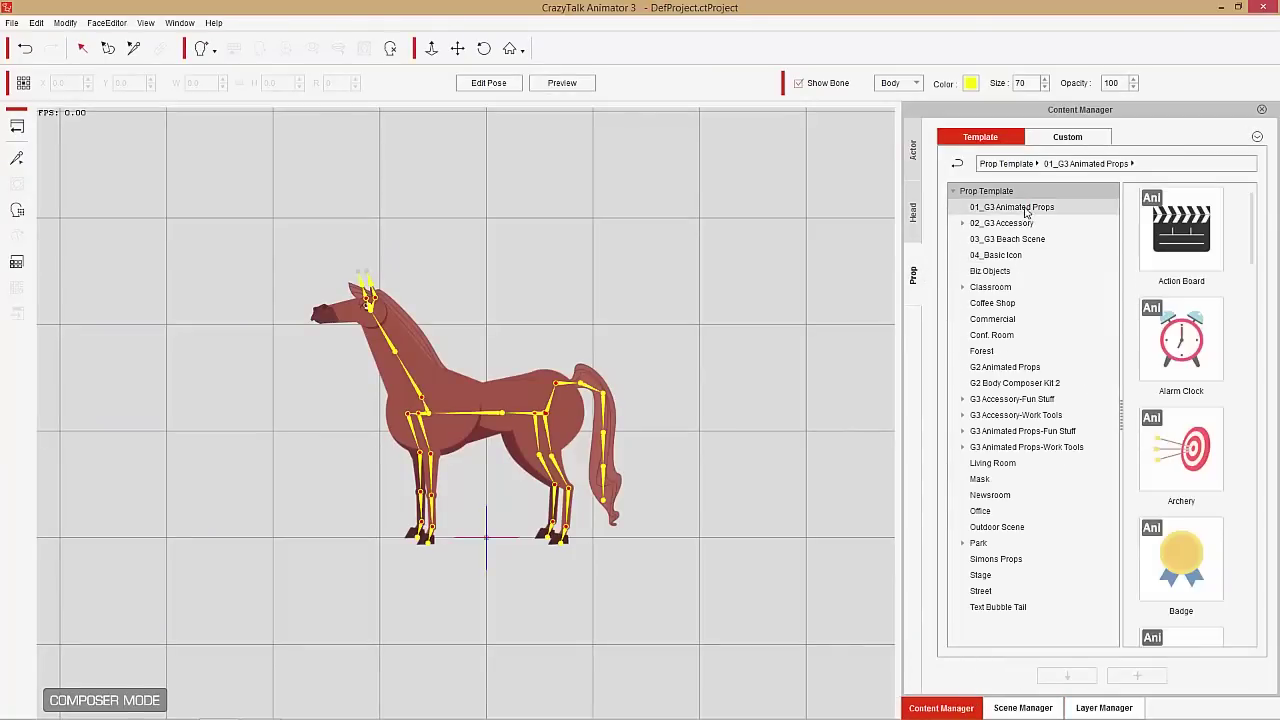
{"action": "left_click", "coordinate": [963, 223]}
{"action": "left_click", "coordinate": [1000, 240]}
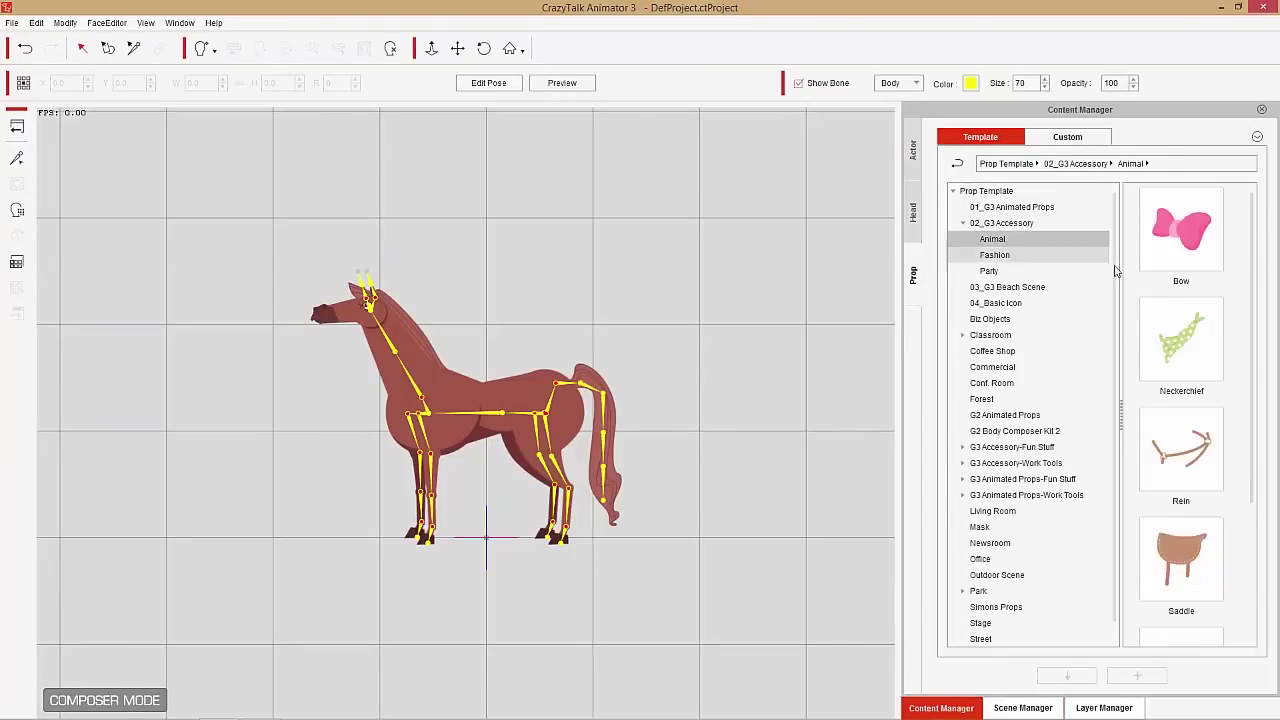
{"action": "left_click_drag", "start_coordinate": [1249, 295], "coordinate": [1270, 432]}
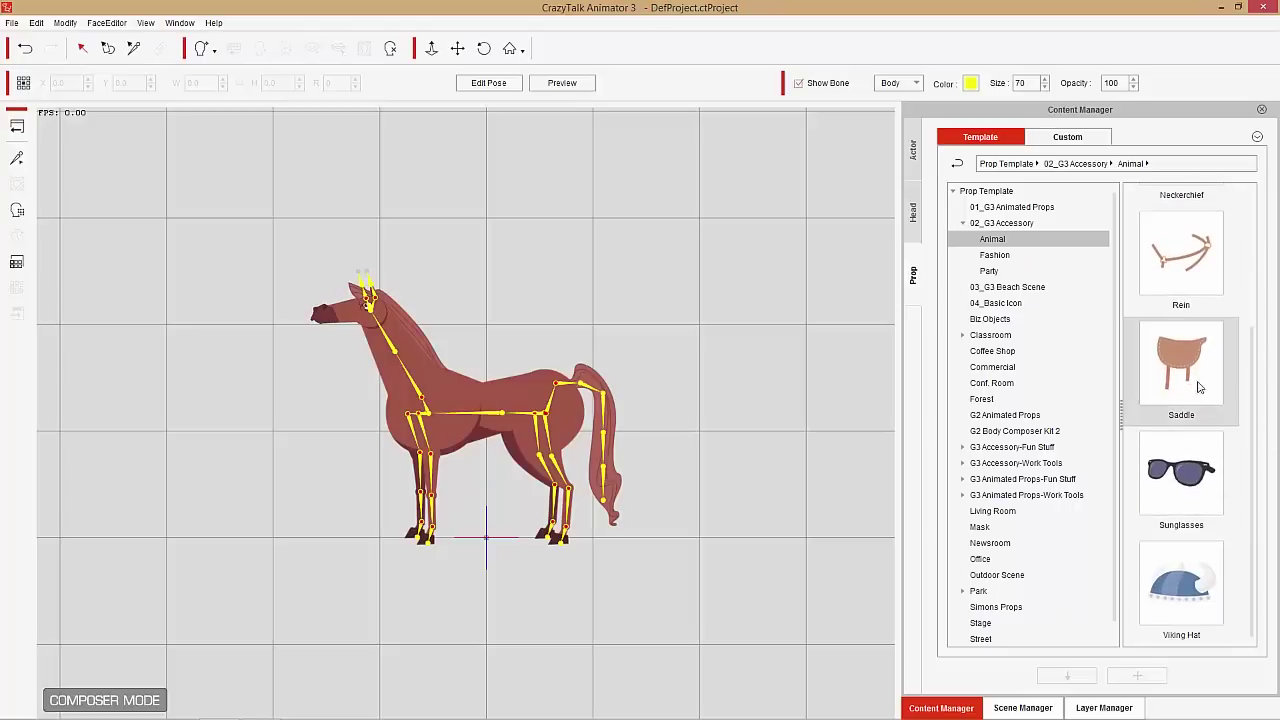
{"action": "left_click_drag", "start_coordinate": [1185, 349], "coordinate": [474, 412]}
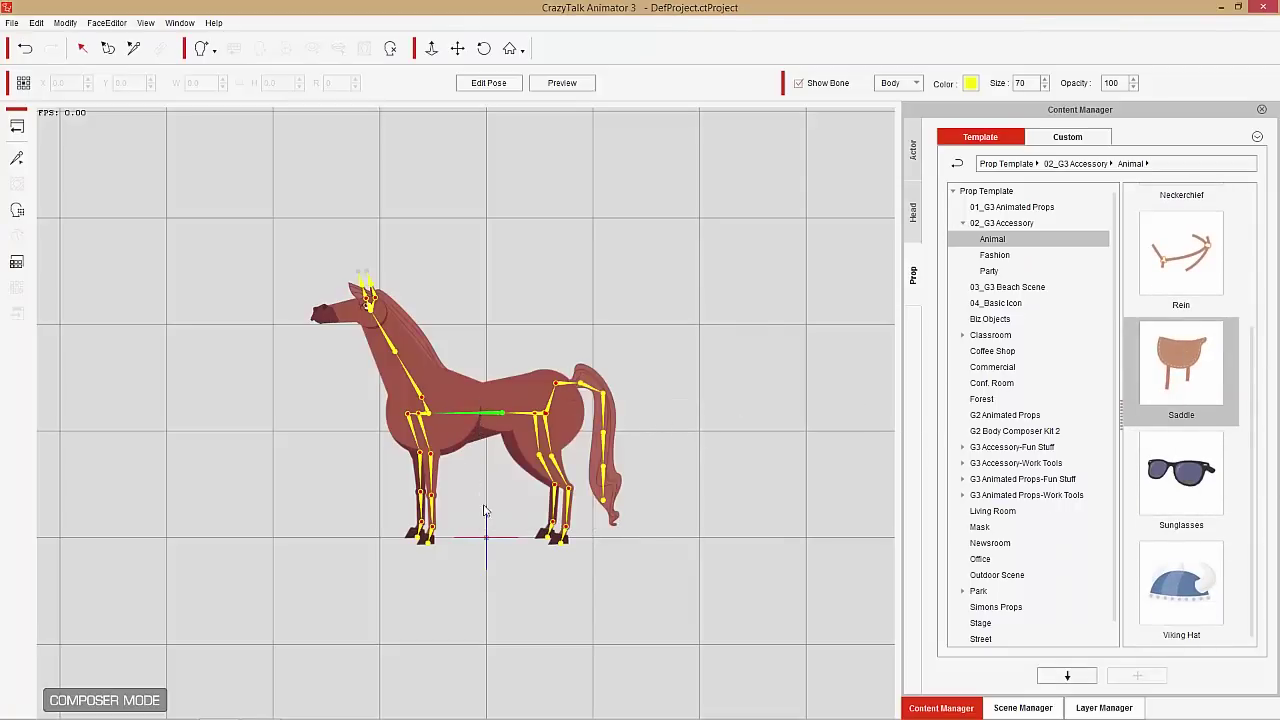
Step: Resize and seat the saddle on the horse's back, then return to the stage
{"action": "scroll", "coordinate": [483, 513], "scroll_direction": "up", "scroll_amount": 4}
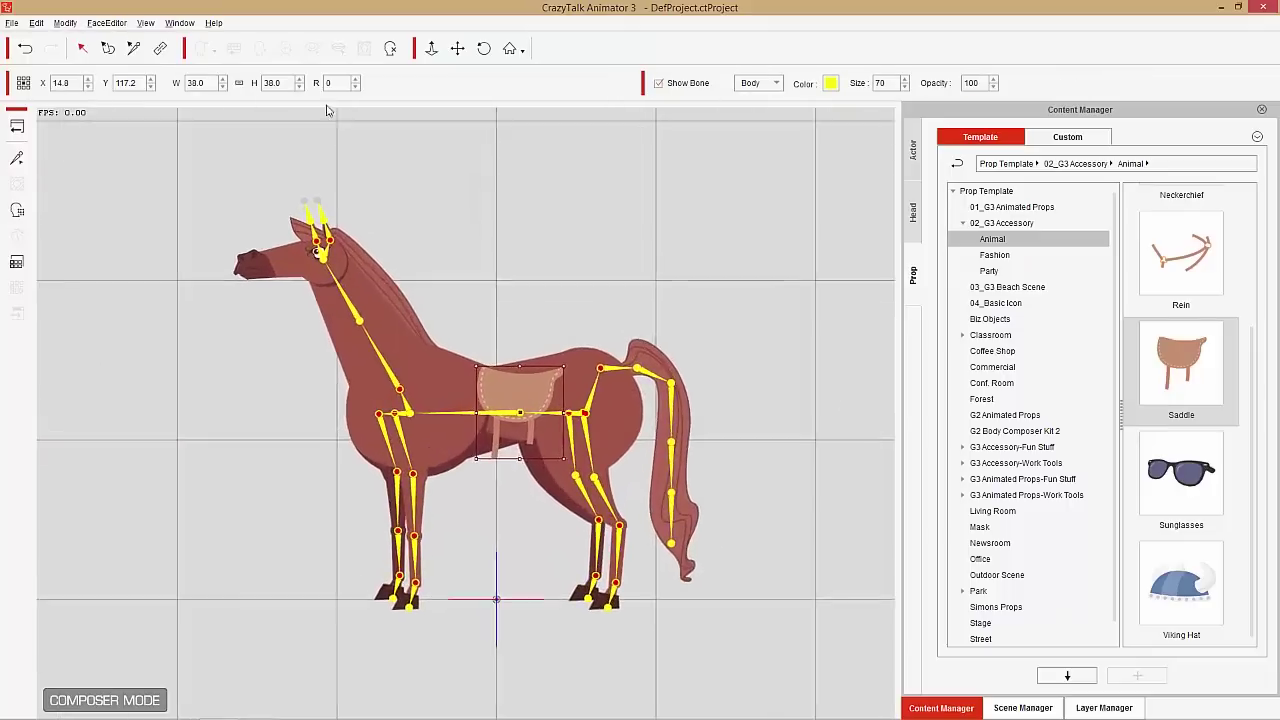
{"action": "left_click_drag", "start_coordinate": [592, 349], "coordinate": [613, 325]}
{"action": "left_click_drag", "start_coordinate": [546, 372], "coordinate": [527, 370]}
{"action": "left_click_drag", "start_coordinate": [580, 337], "coordinate": [572, 348]}
{"action": "left_click_drag", "start_coordinate": [525, 387], "coordinate": [514, 375]}
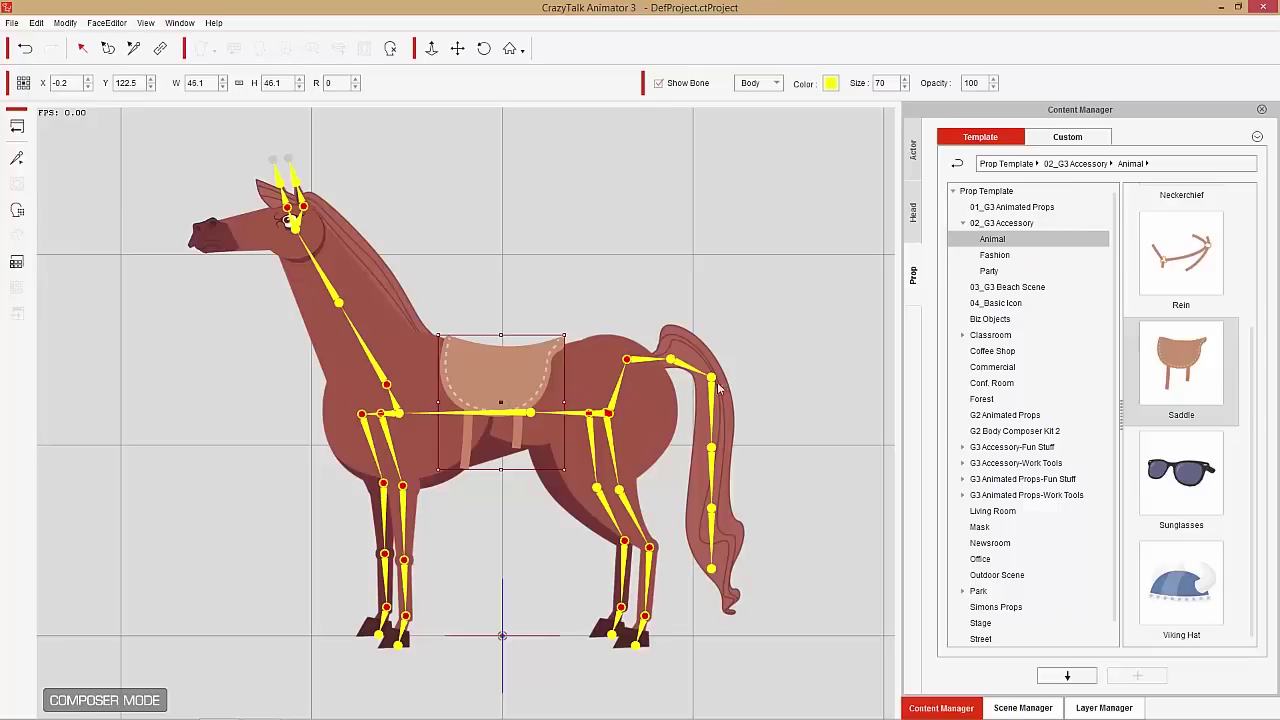
{"action": "left_click", "coordinate": [16, 130]}
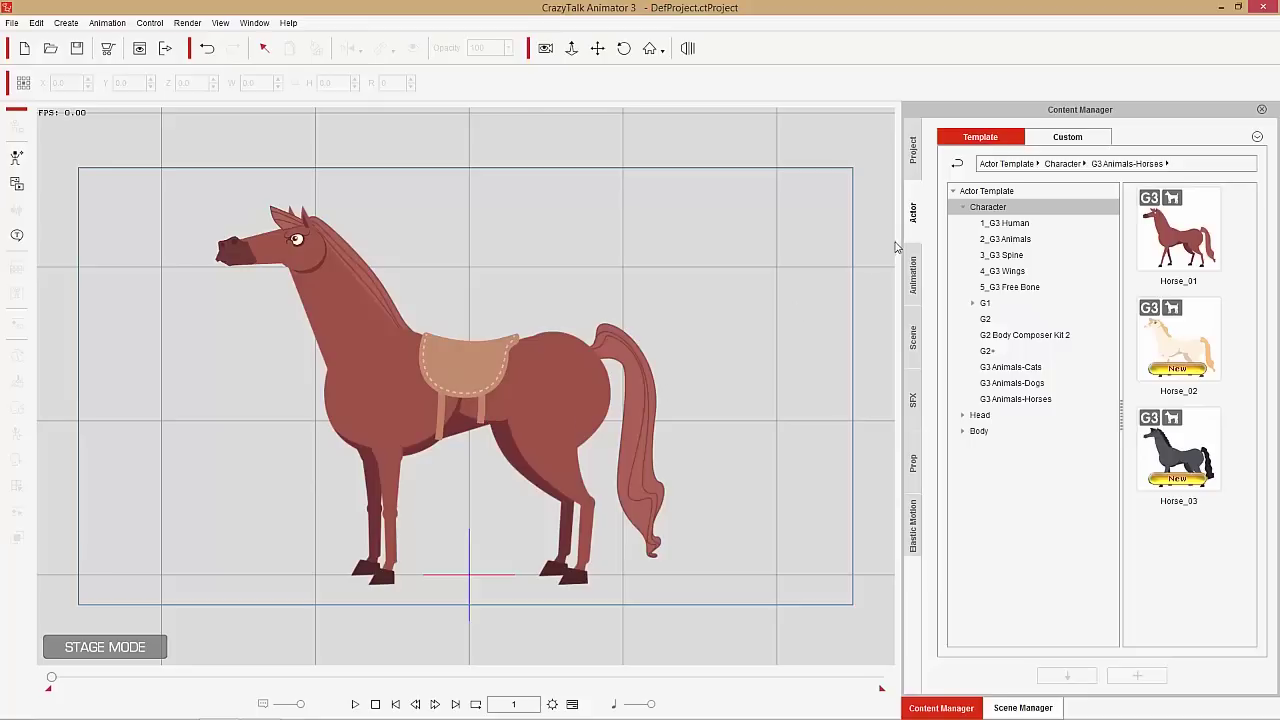
Step: Add Elastic Folks_Male_01_S from 1_G3 Human beside the horse
{"action": "left_click", "coordinate": [1005, 239]}
{"action": "left_click", "coordinate": [1005, 223]}
{"action": "left_click_drag", "start_coordinate": [1249, 249], "coordinate": [1276, 364]}
{"action": "left_click_drag", "start_coordinate": [1212, 438], "coordinate": [753, 451]}
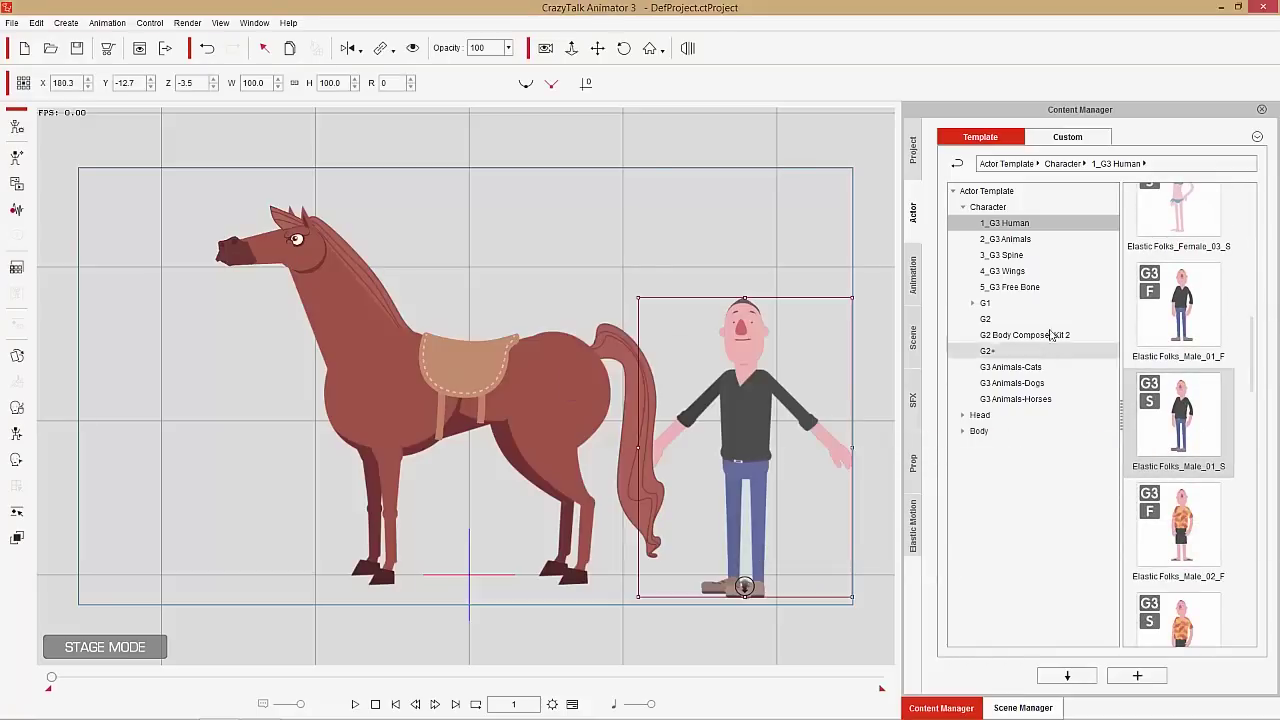
Step: Browse to the Elastic Folks_Side Idle & Talk motion templates
{"action": "left_click", "coordinate": [912, 274]}
{"action": "left_click_drag", "start_coordinate": [1256, 343], "coordinate": [1254, 288]}
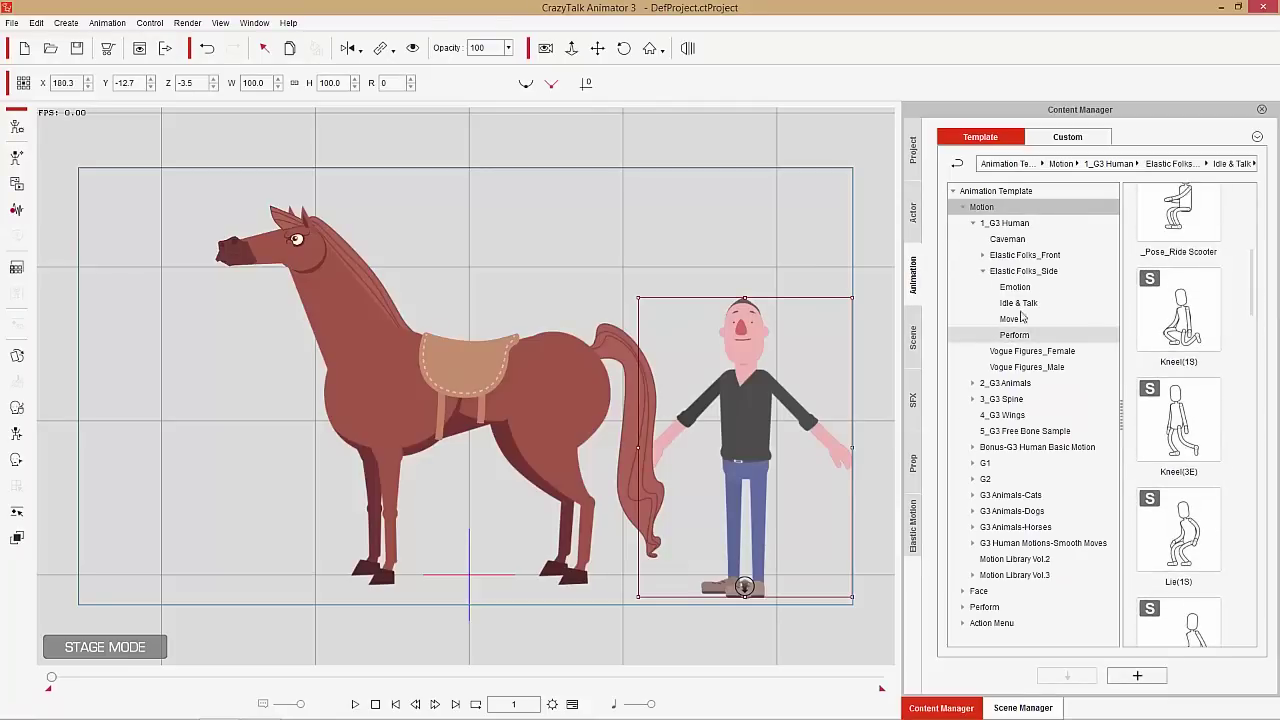
{"action": "left_click", "coordinate": [1018, 303]}
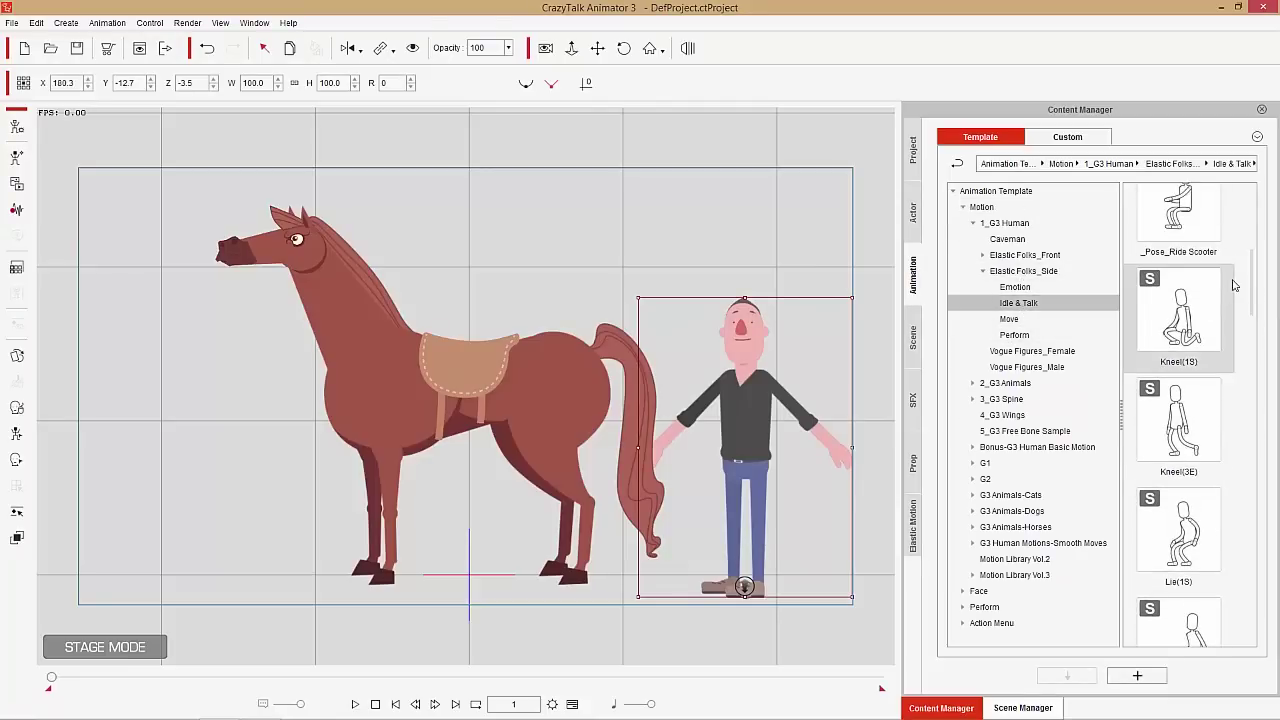
{"action": "left_click_drag", "start_coordinate": [1251, 286], "coordinate": [1245, 247]}
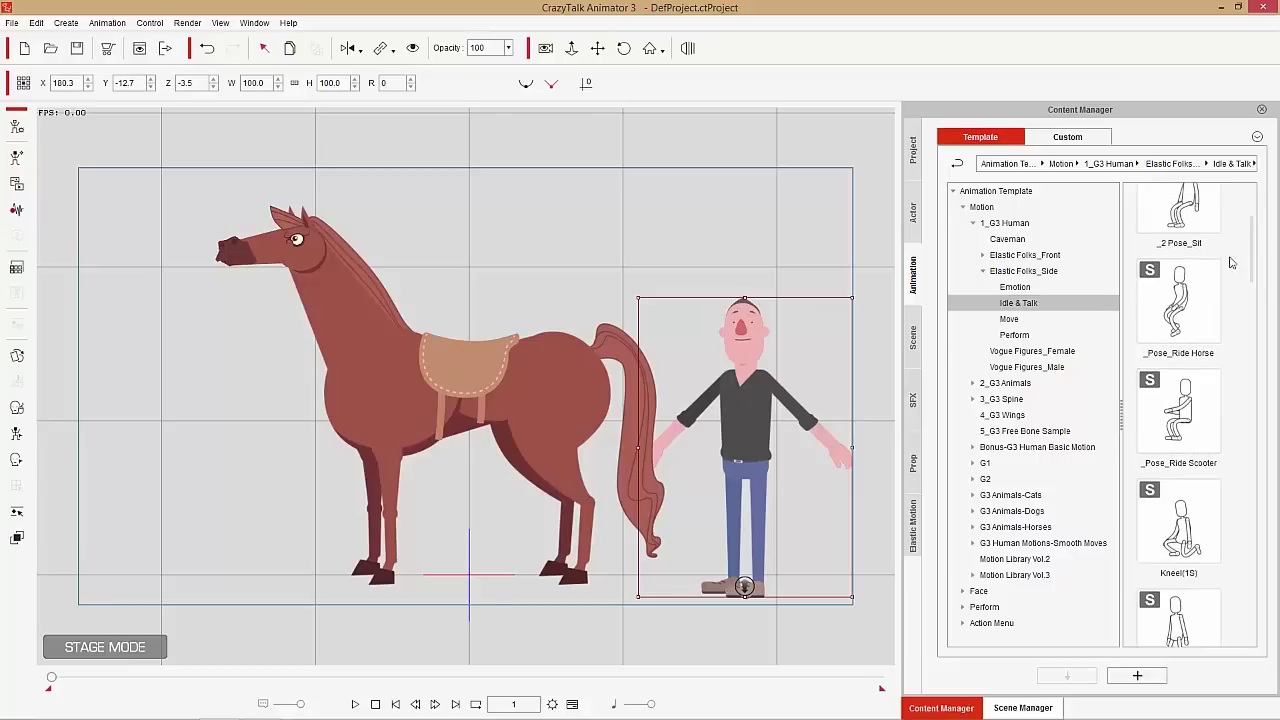
Step: Pose the man with _Pose_Ride Horse and seat him on the saddle in front of the horse
{"action": "double_click", "coordinate": [1182, 311]}
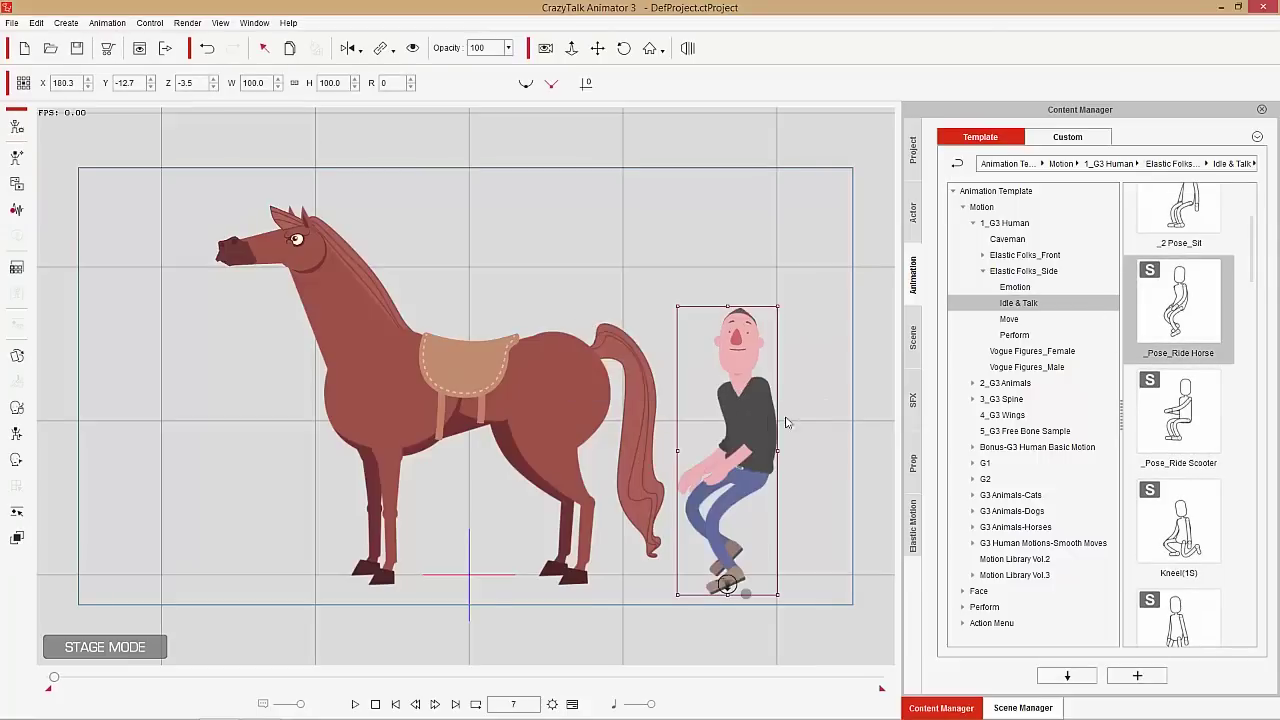
{"action": "left_click", "coordinate": [395, 704]}
{"action": "left_click_drag", "start_coordinate": [753, 429], "coordinate": [395, 282]}
{"action": "key", "text": "ctrl+Up"}
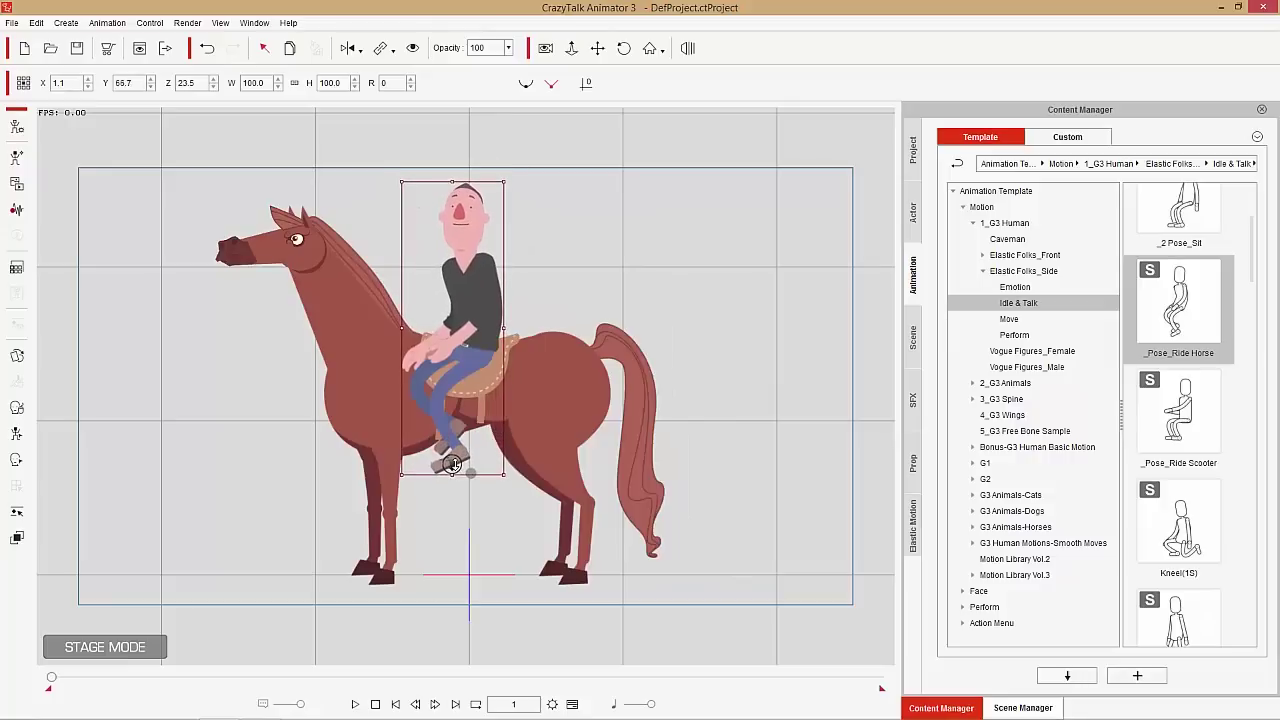
{"action": "left_click_drag", "start_coordinate": [474, 334], "coordinate": [481, 318]}
{"action": "key", "text": "Right"}
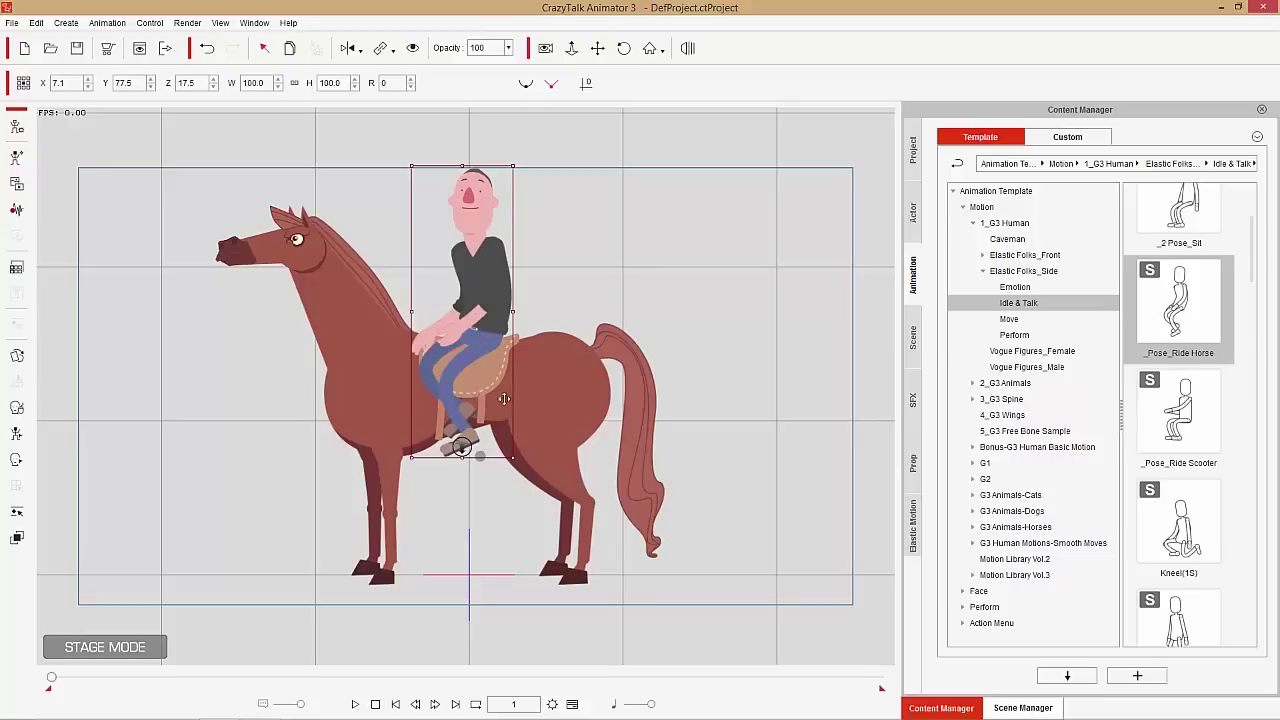
Step: Link the man to the horse's back bone
{"action": "left_click", "coordinate": [384, 50]}
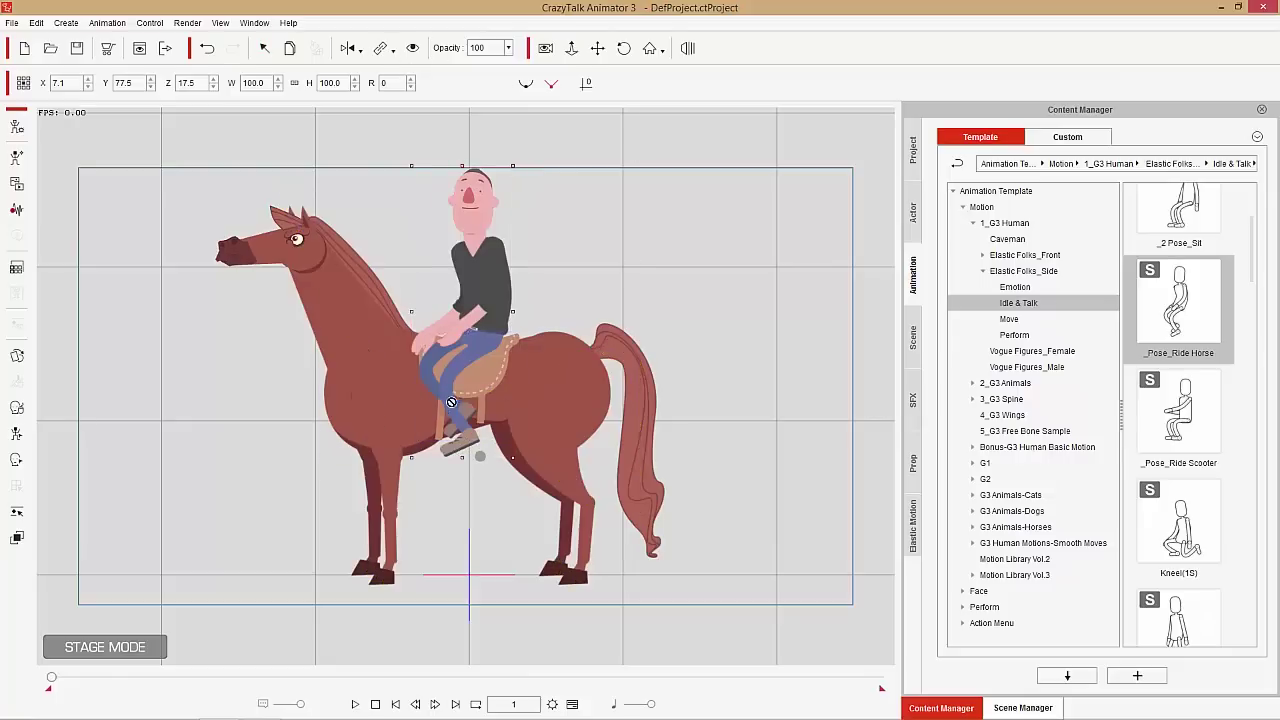
{"action": "left_click", "coordinate": [426, 394]}
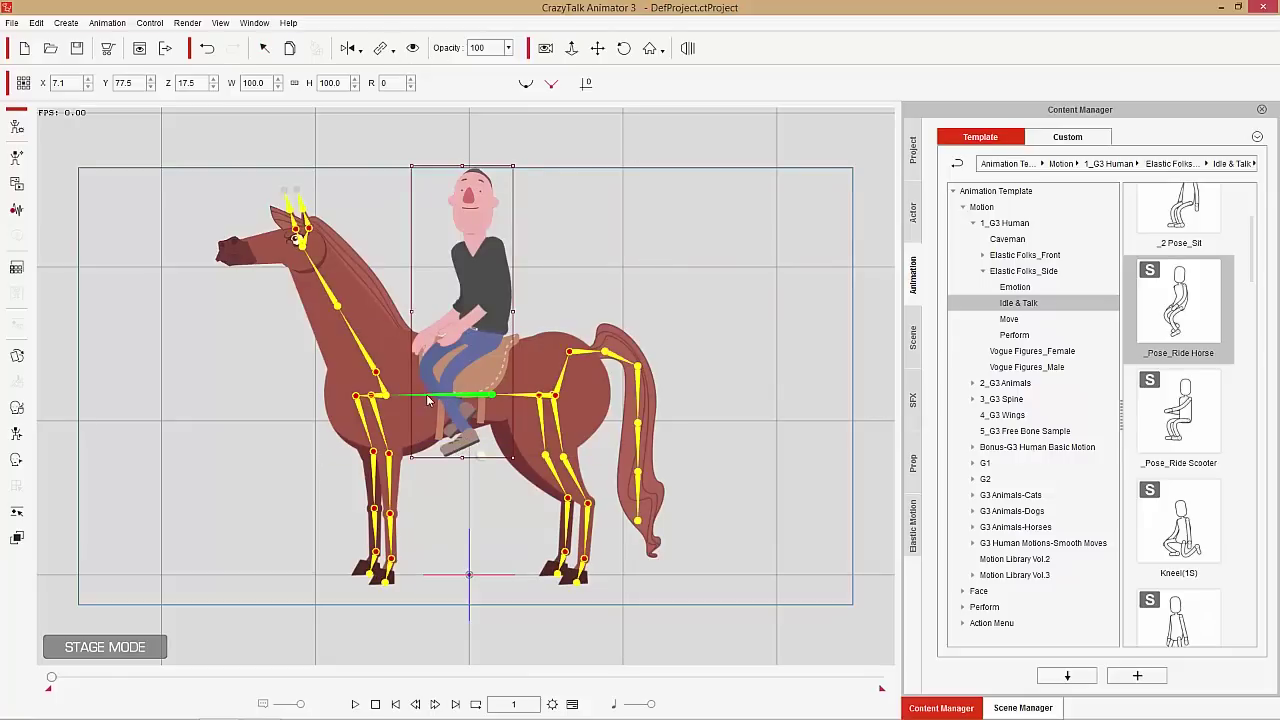
{"action": "left_click", "coordinate": [570, 372]}
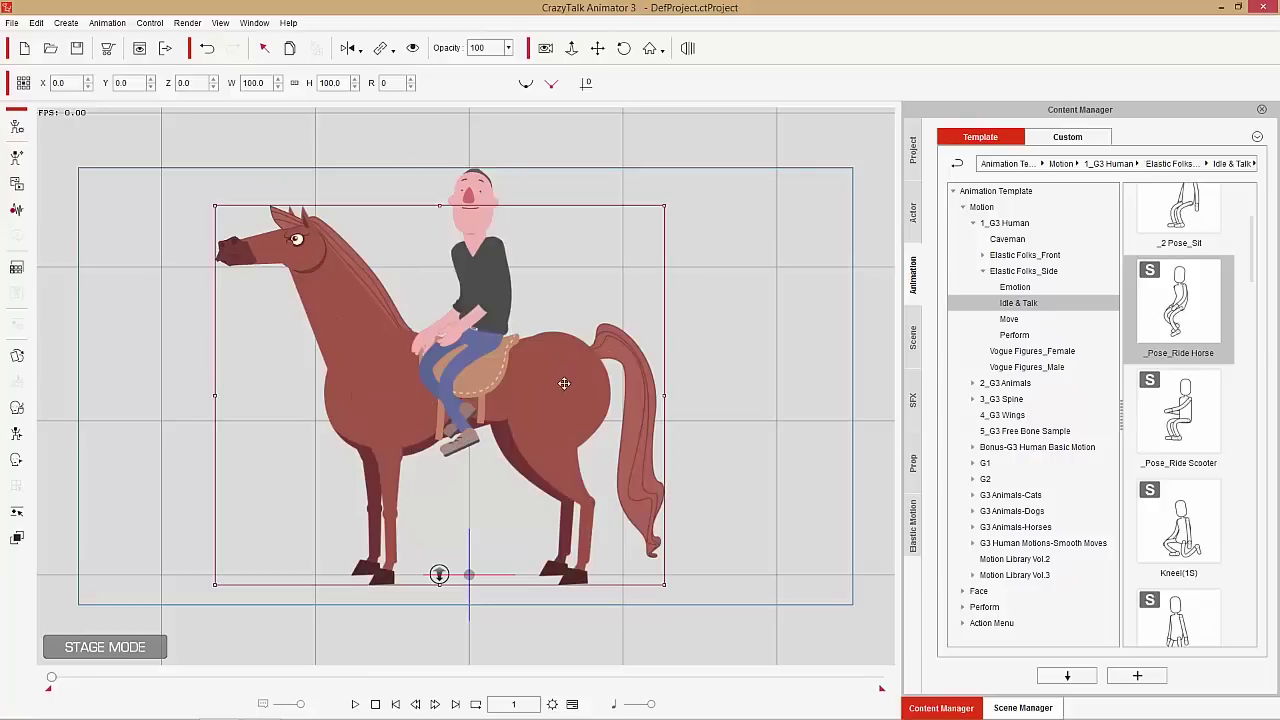
Step: Give the horse the Trot(2L) action
{"action": "right_click", "coordinate": [564, 383]}
{"action": "mouse_move", "coordinate": [645, 397]}
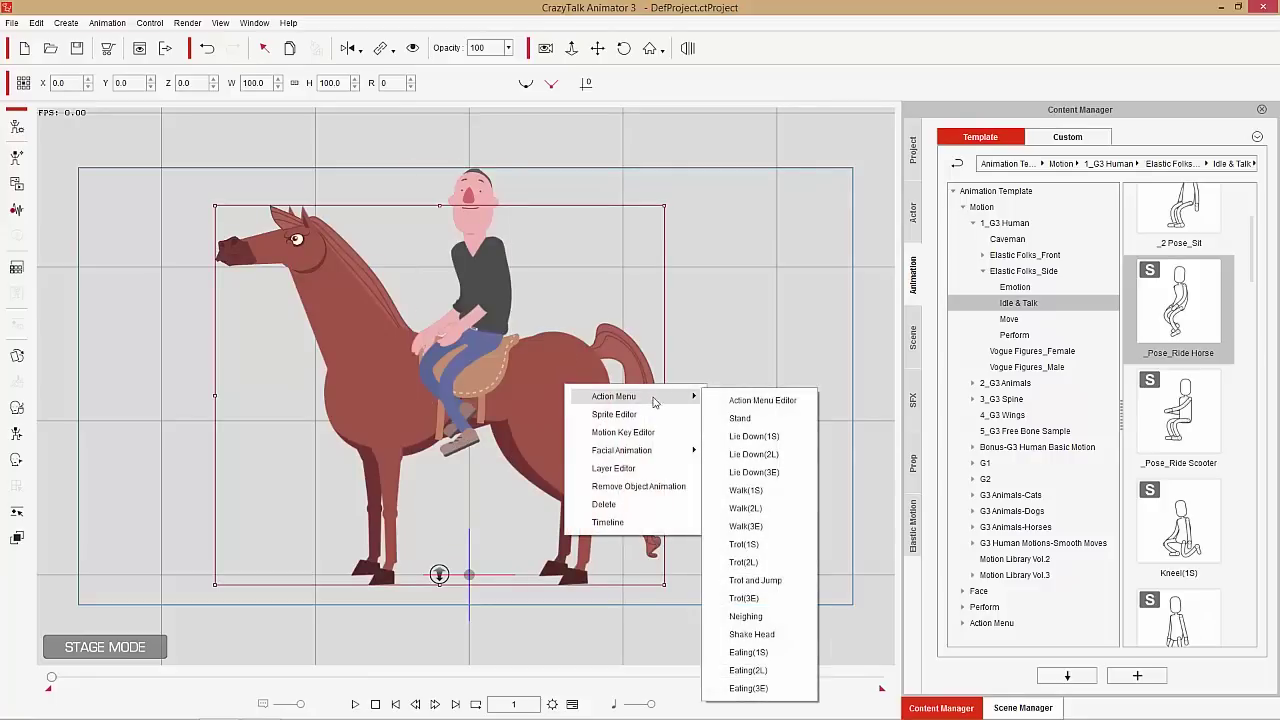
{"action": "left_click", "coordinate": [753, 564]}
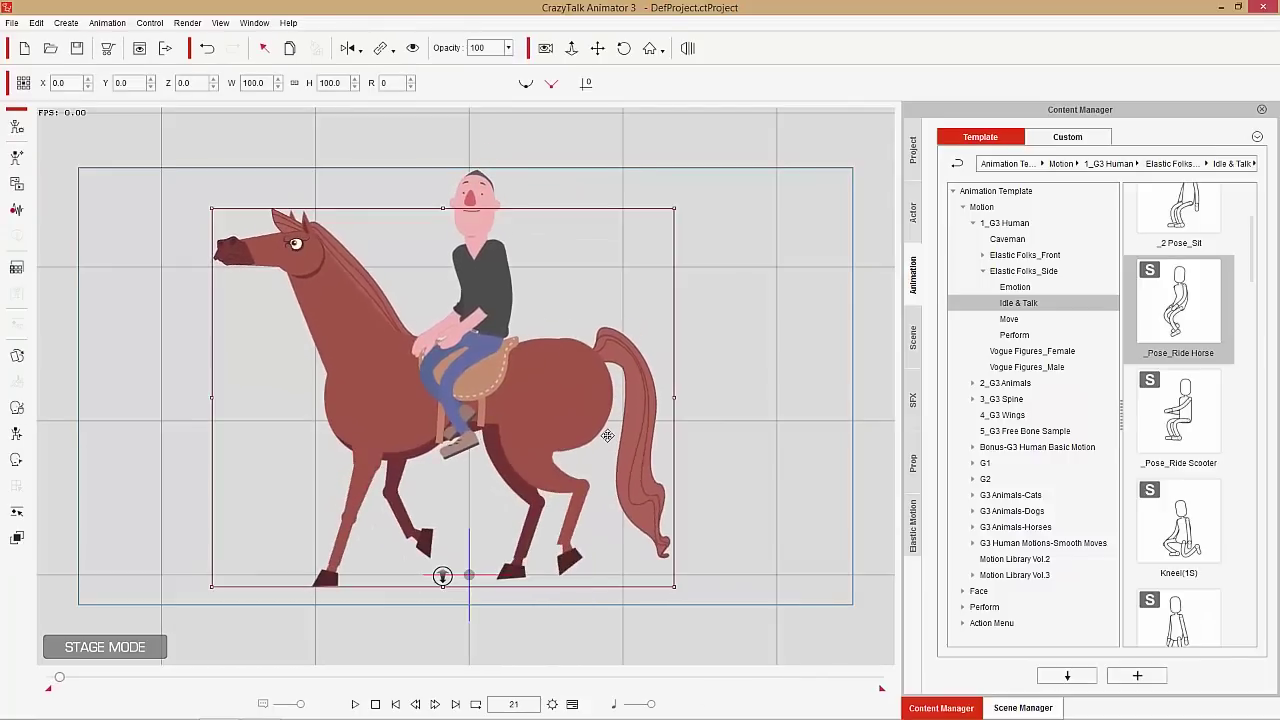
Step: Inspect the Trot(2L) clip on the horse's Motion track in the Timeline, then close it
{"action": "key", "text": "F3"}
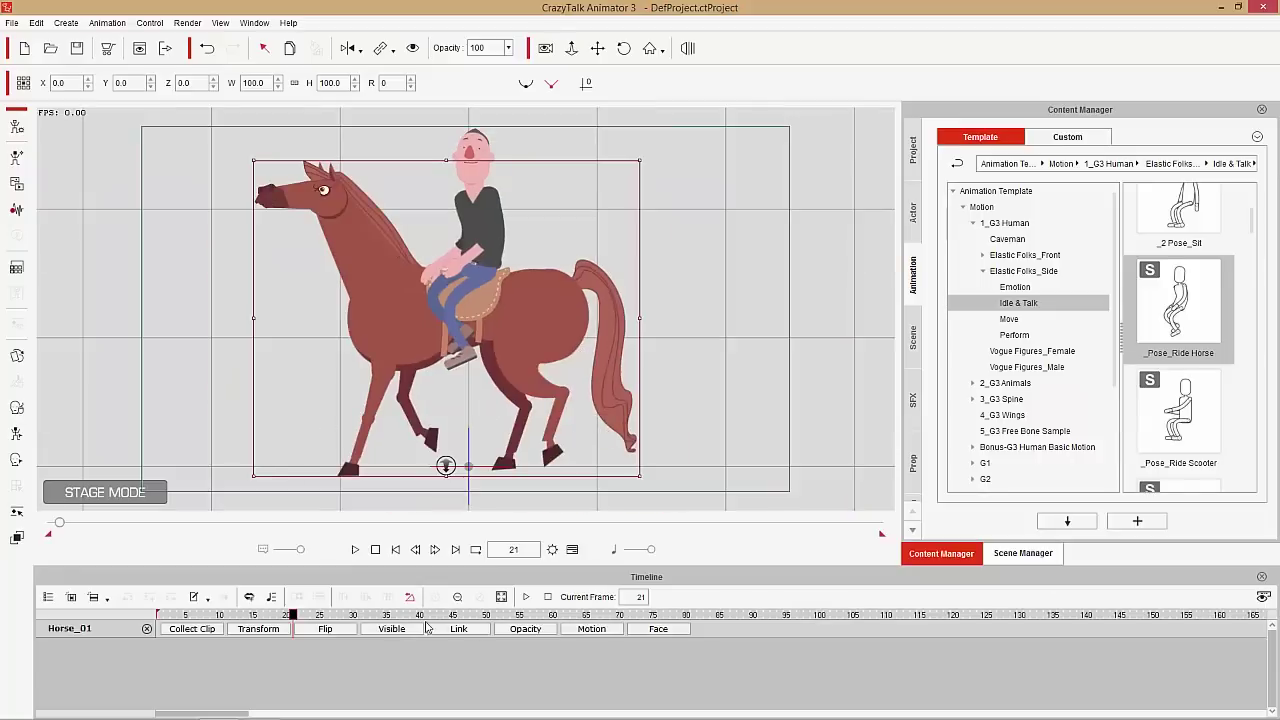
{"action": "left_click", "coordinate": [592, 628]}
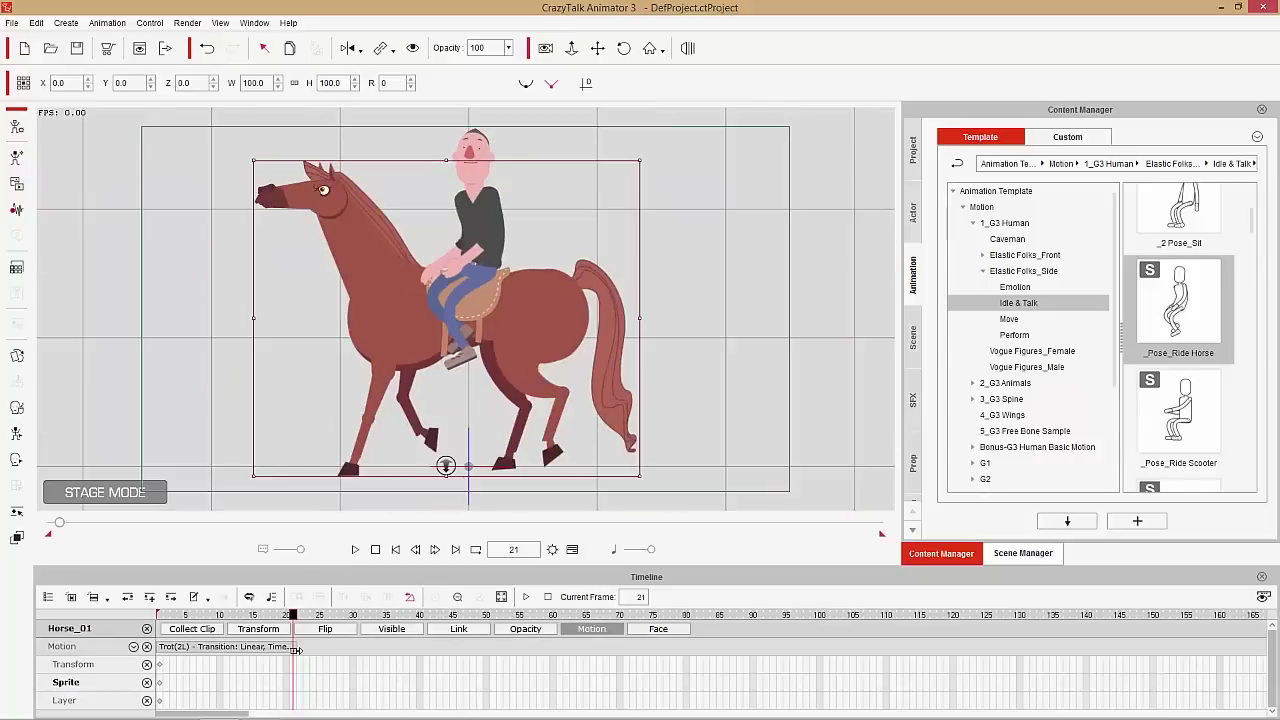
{"action": "left_click", "coordinate": [298, 648]}
{"action": "left_click_drag", "start_coordinate": [334, 616], "coordinate": [150, 633]}
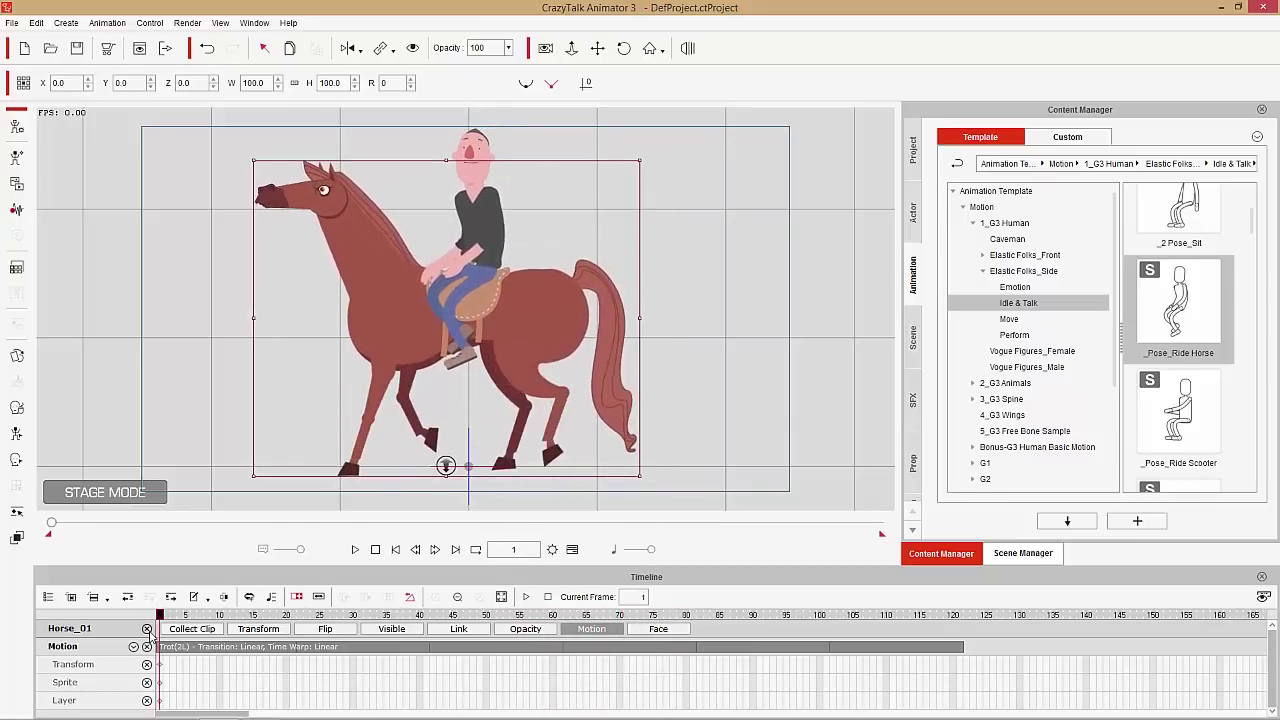
{"action": "left_click", "coordinate": [147, 629]}
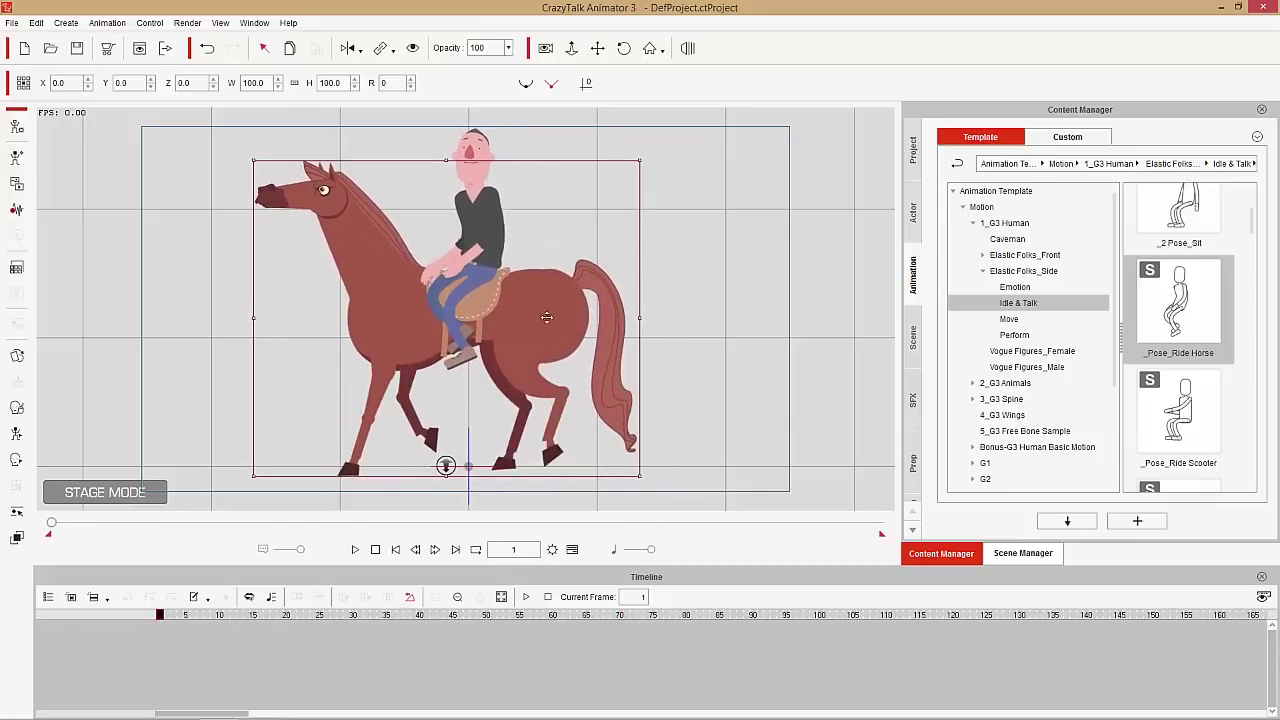
{"action": "left_click", "coordinate": [1261, 579]}
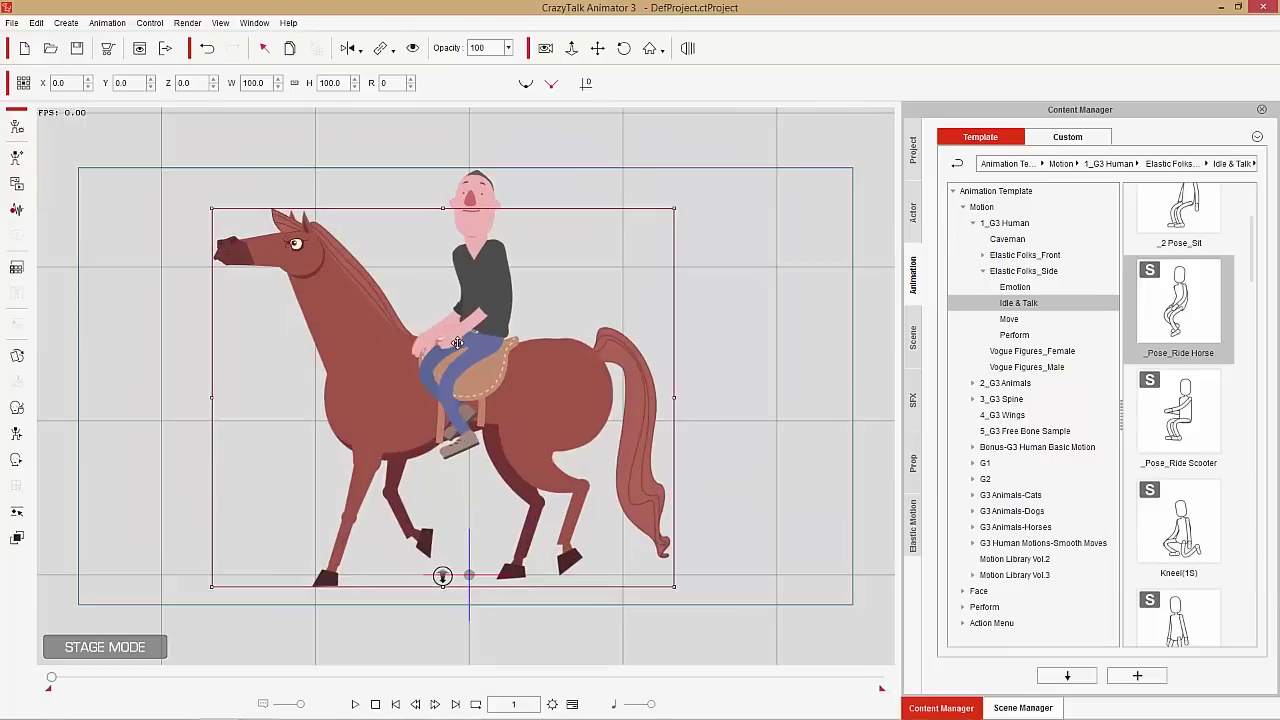
Step: Set the rider's RThigh and RFoot sprites to Empty in the Sprite Editor
{"action": "left_click", "coordinate": [481, 192]}
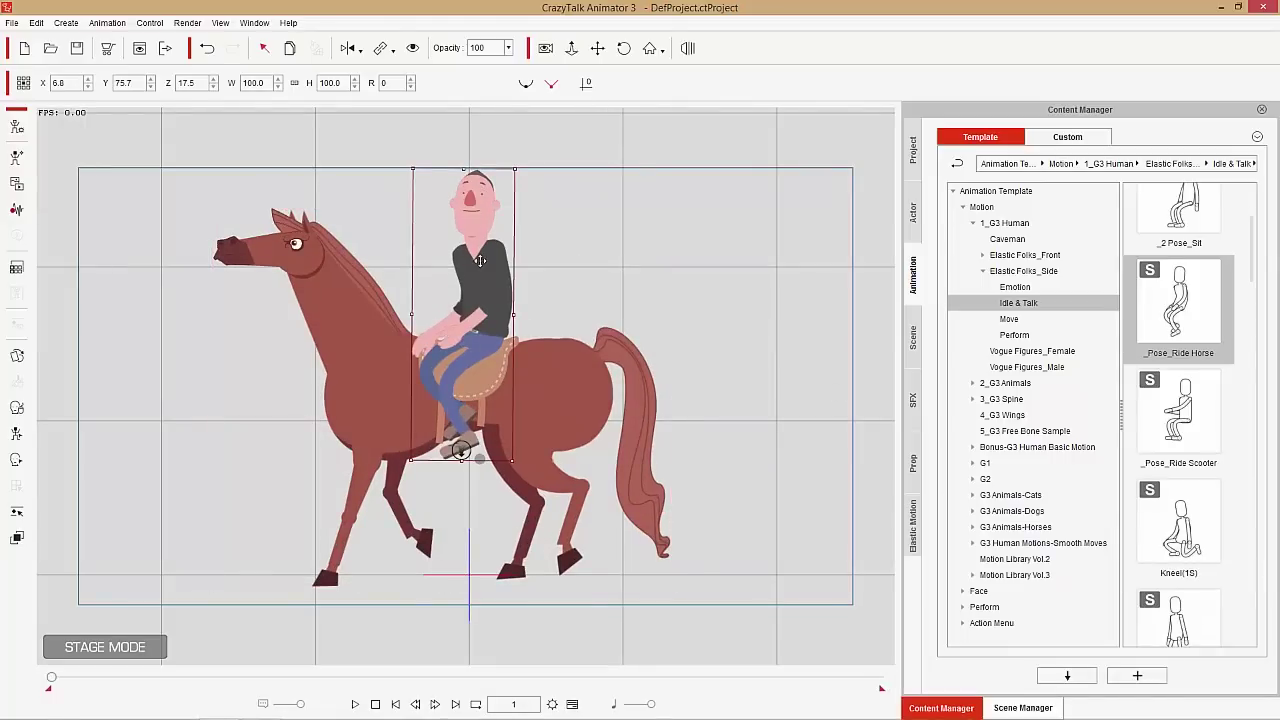
{"action": "left_click", "coordinate": [16, 357]}
{"action": "left_click", "coordinate": [432, 364]}
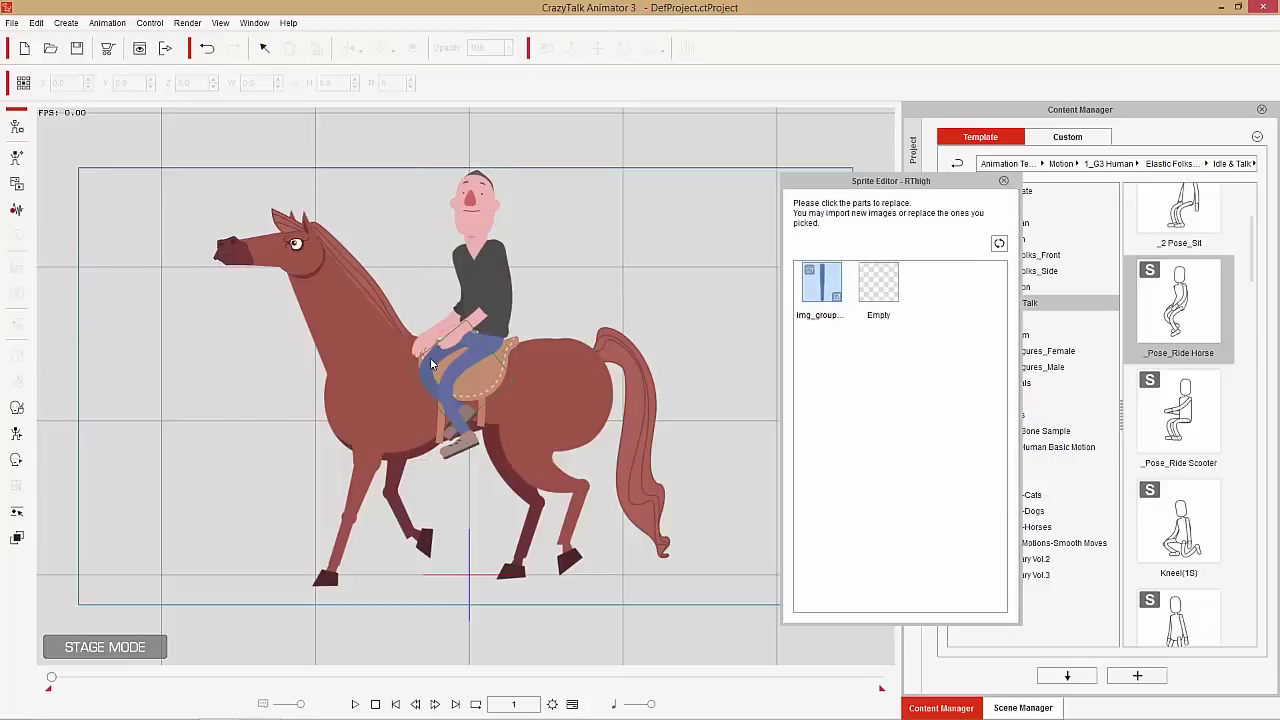
{"action": "left_click", "coordinate": [884, 294]}
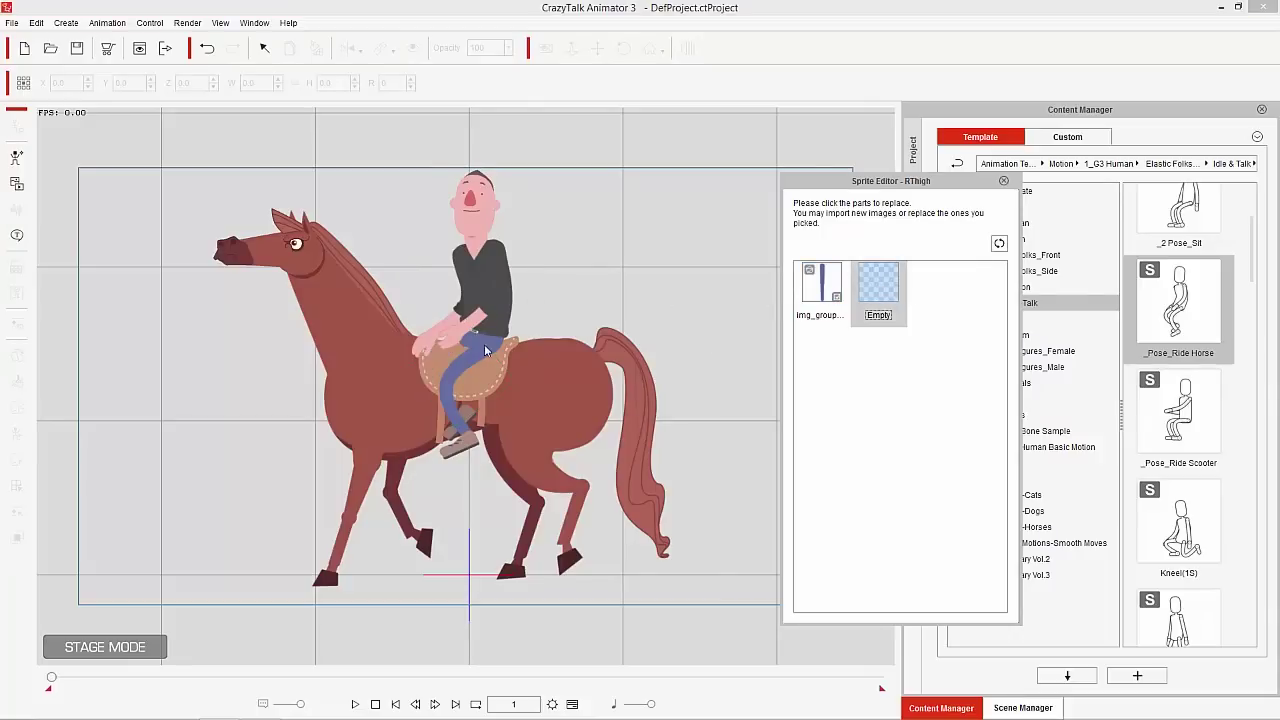
{"action": "left_click", "coordinate": [470, 420]}
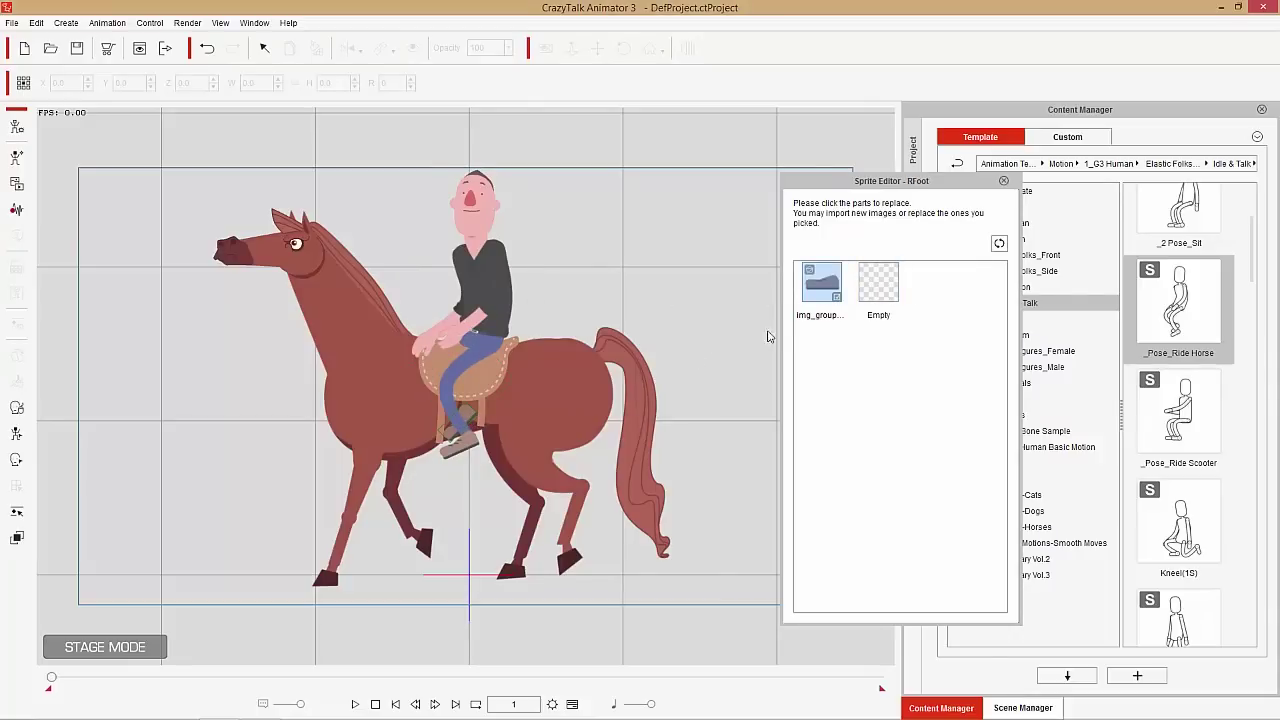
{"action": "left_click", "coordinate": [877, 284]}
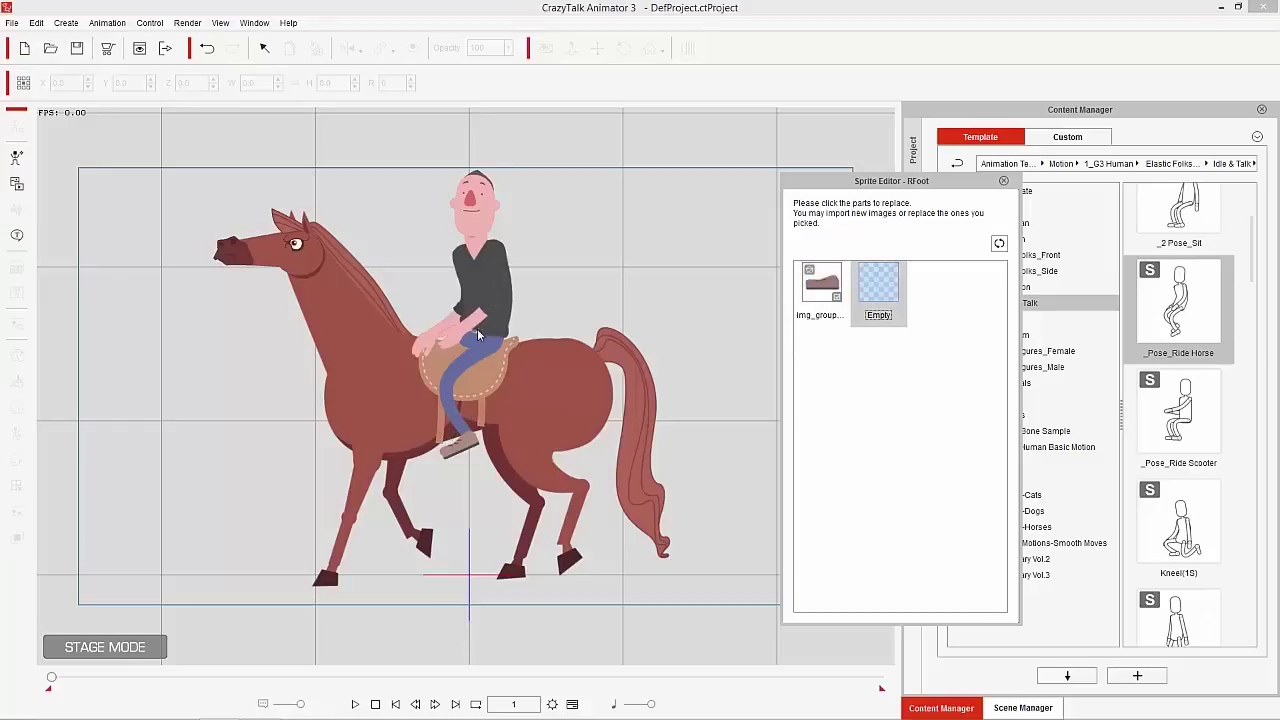
{"action": "left_click", "coordinate": [1004, 182]}
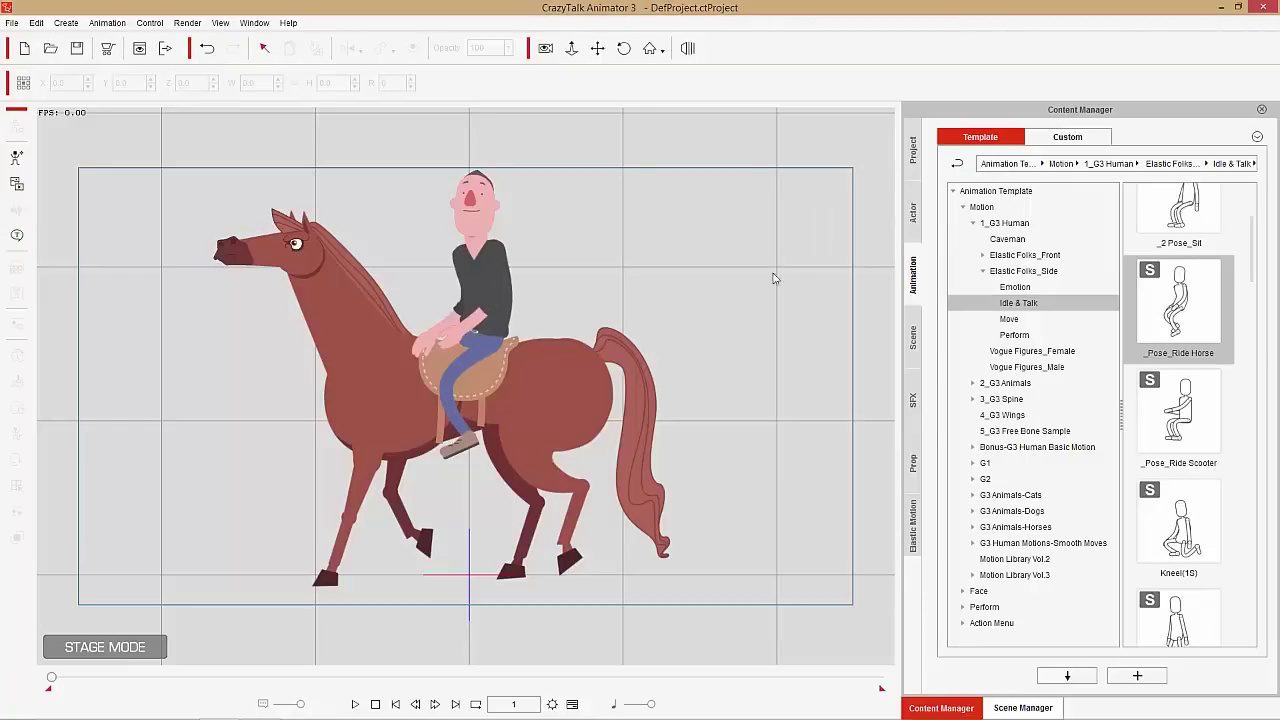
{"action": "left_click", "coordinate": [355, 704]}
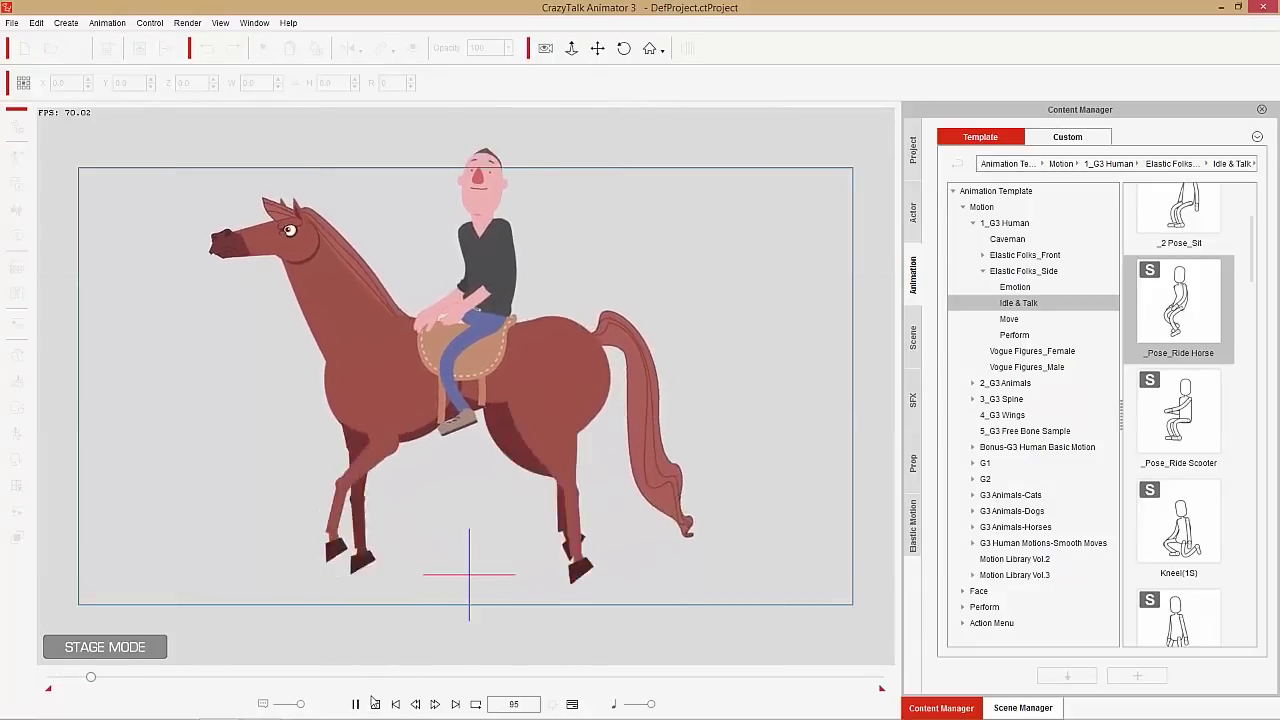
{"action": "left_click", "coordinate": [375, 704]}
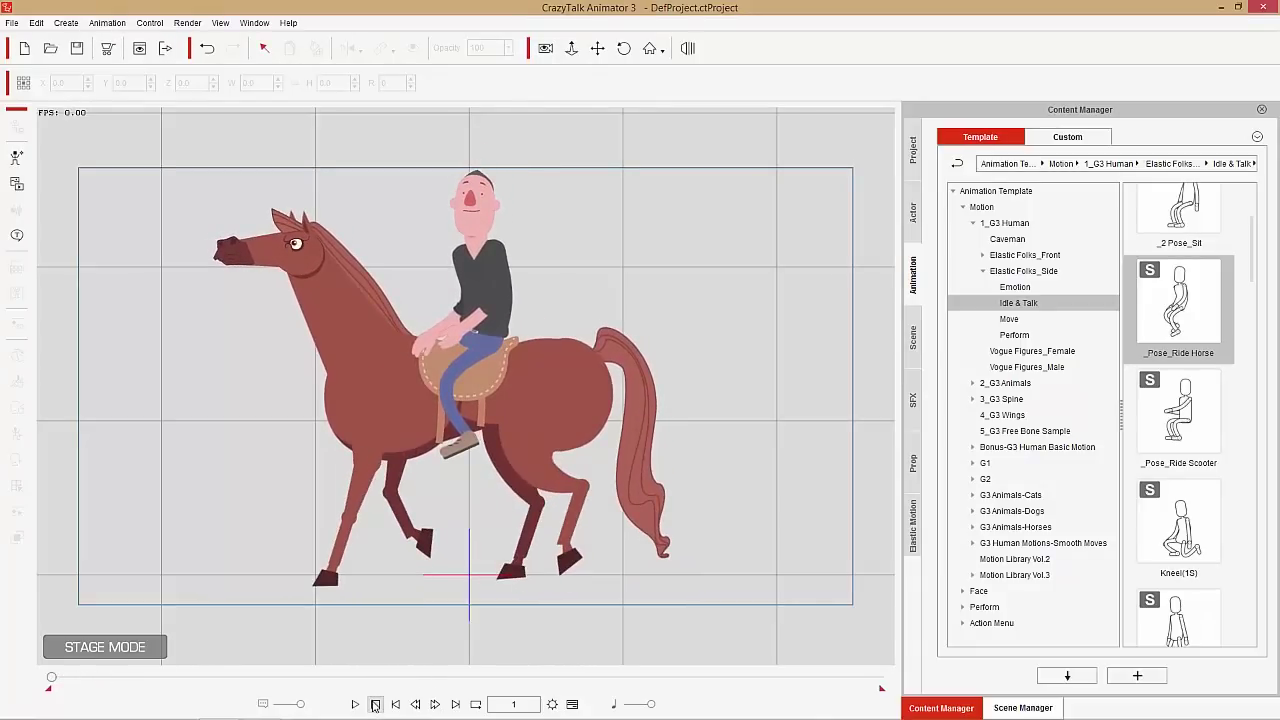